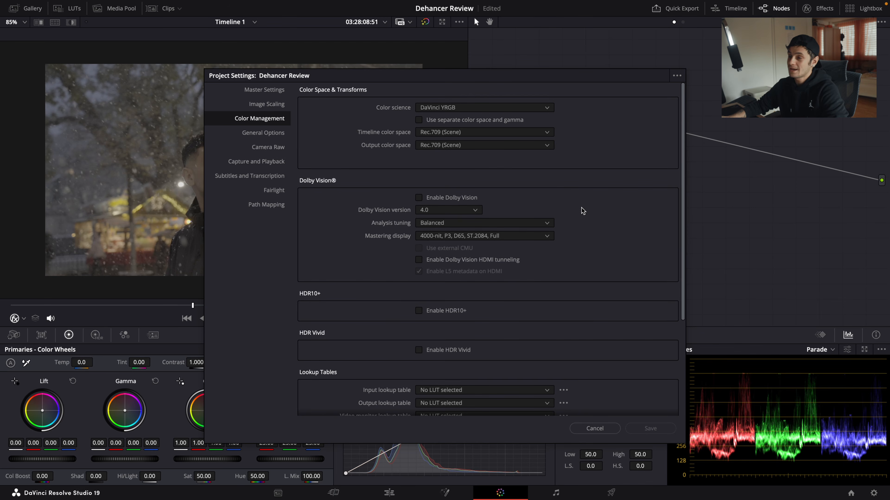
Step: Set the project's timeline color space to DaVinci WG/Intermediate and choose the output color space
click(468, 136)
scroll(466, 175, up, 10)
click(468, 175)
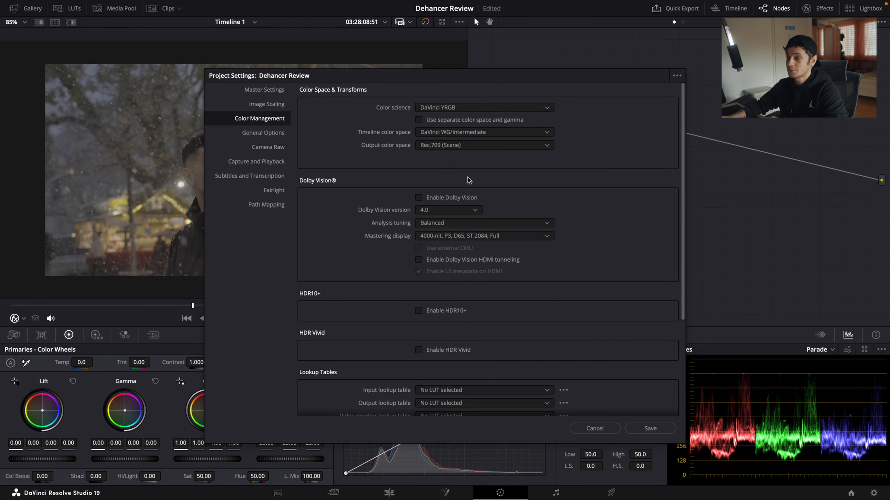
click(460, 150)
click(452, 230)
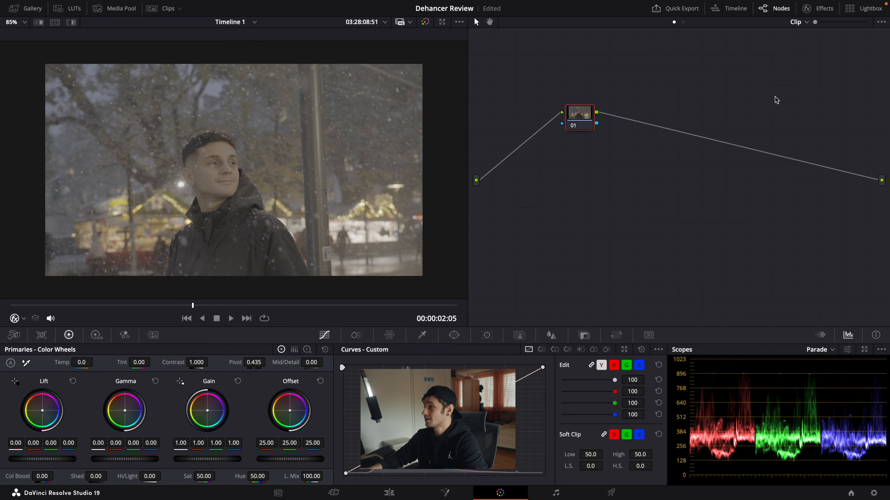
Step: Apply a Color Space Transform to node 01 and to a new serial node after it, labelling both nodes CST
click(818, 9)
drag(768, 273, 546, 118)
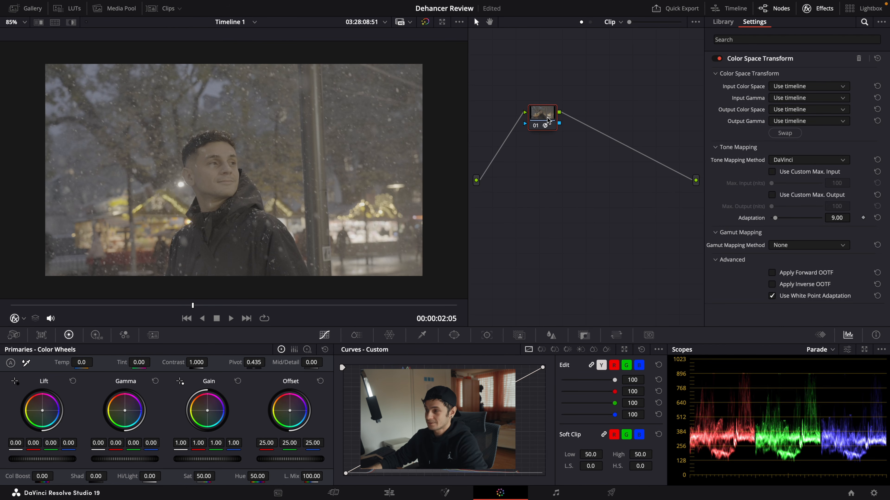
key(F2)
text(C)
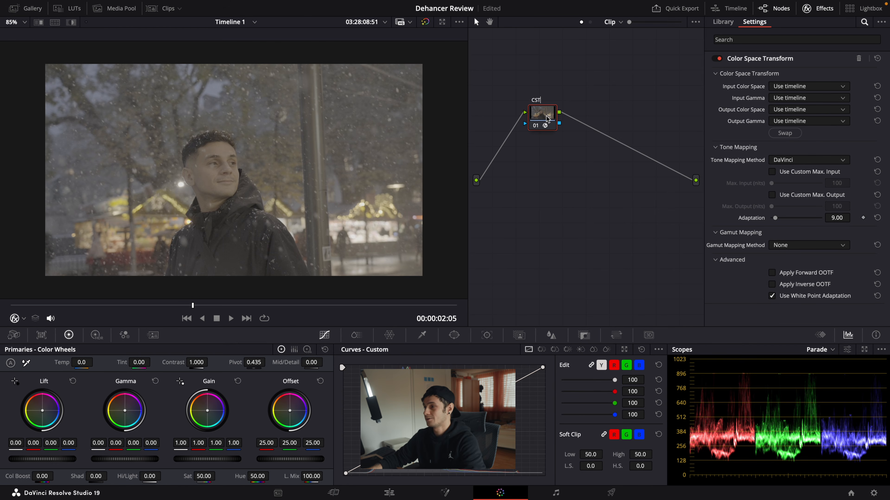
text(ST)
key(Return)
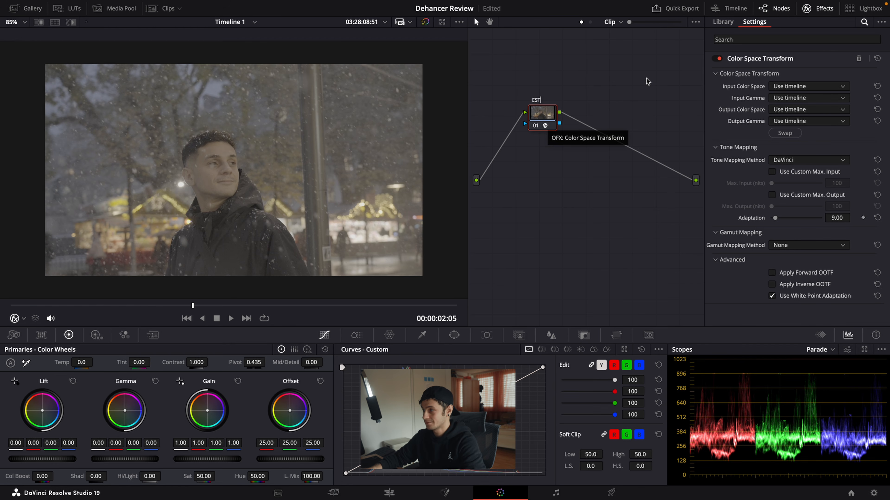
key(alt+s)
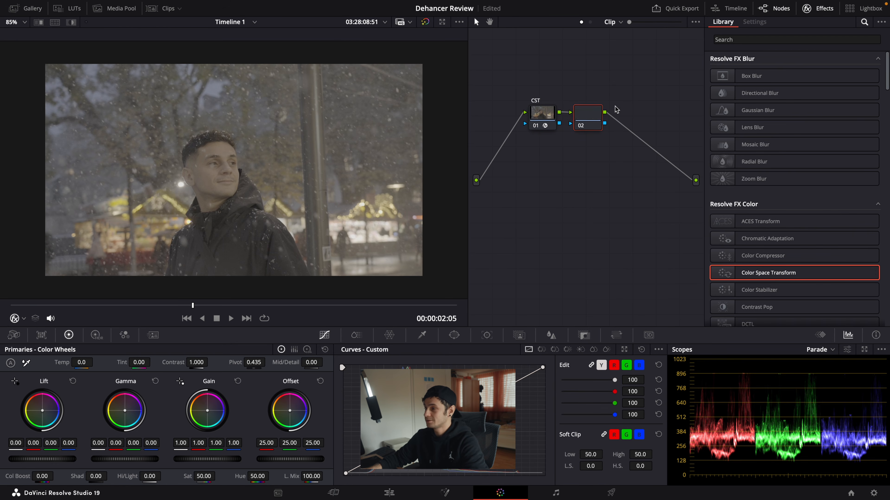
drag(768, 275, 594, 114)
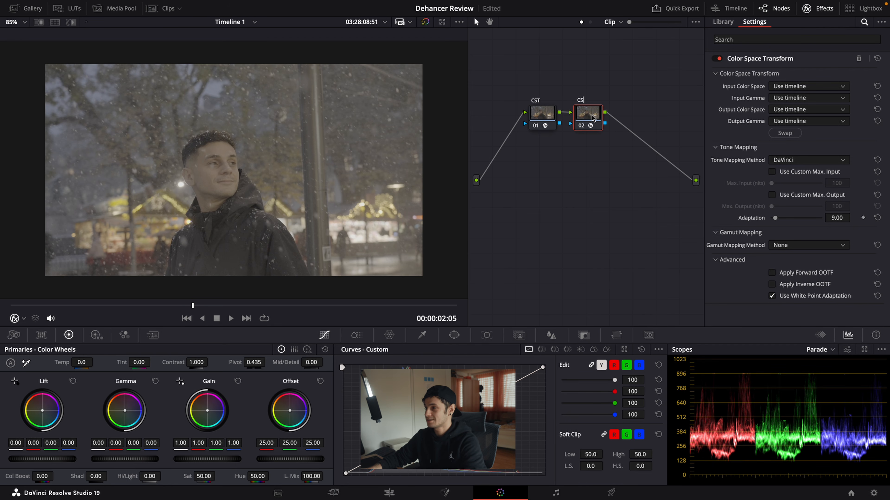
Step: Set the first CST node's input color space to Sony S-Gamut3.Cine and its input gamma to Sony S-Log3
click(539, 122)
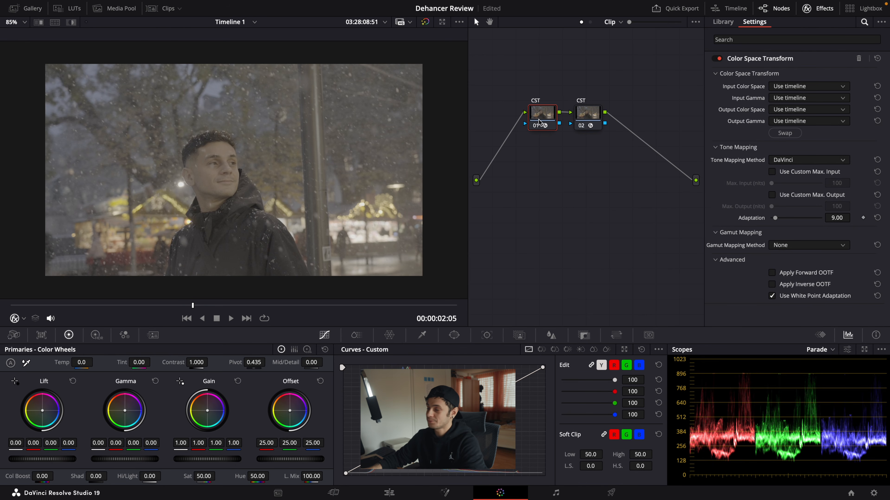
click(806, 87)
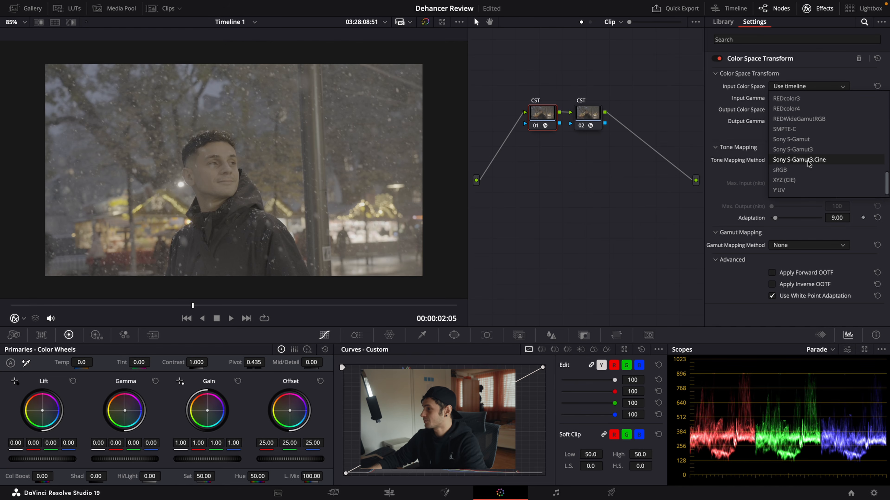
click(798, 160)
click(806, 98)
scroll(802, 168, down, 10)
click(788, 181)
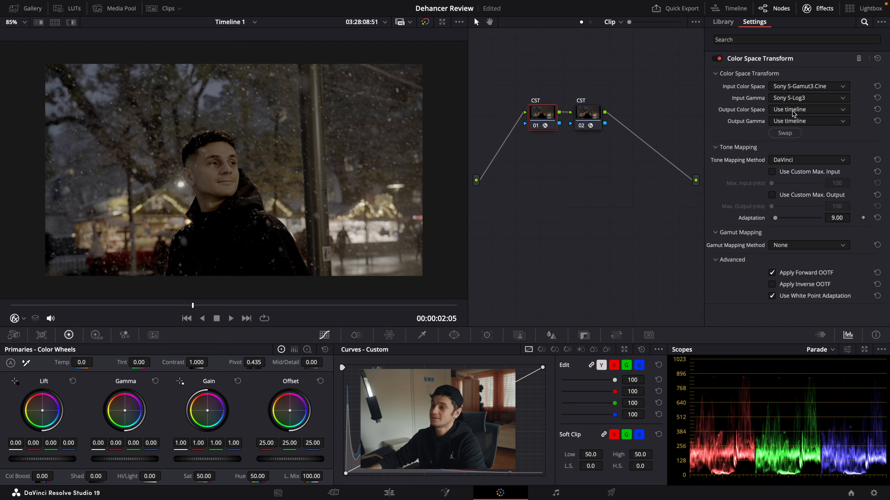
Step: Set the first CST node's output color space to DaVinci Wide Gamut and its output gamma to DaVinci Intermediate
click(792, 111)
scroll(799, 140, down, 3)
click(798, 143)
click(794, 121)
scroll(797, 165, down, 3)
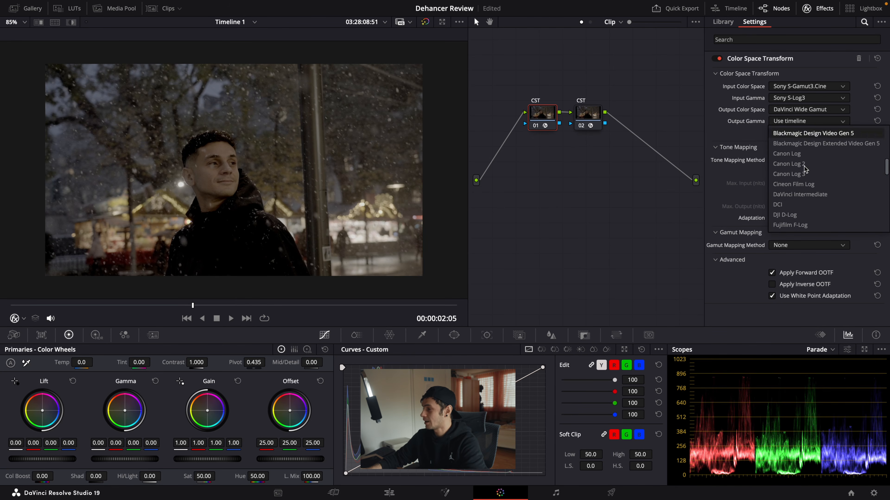
click(810, 199)
Step: Set the second CST node's input color space to DaVinci Wide Gamut and its input gamma to DaVinci Intermediate
click(594, 120)
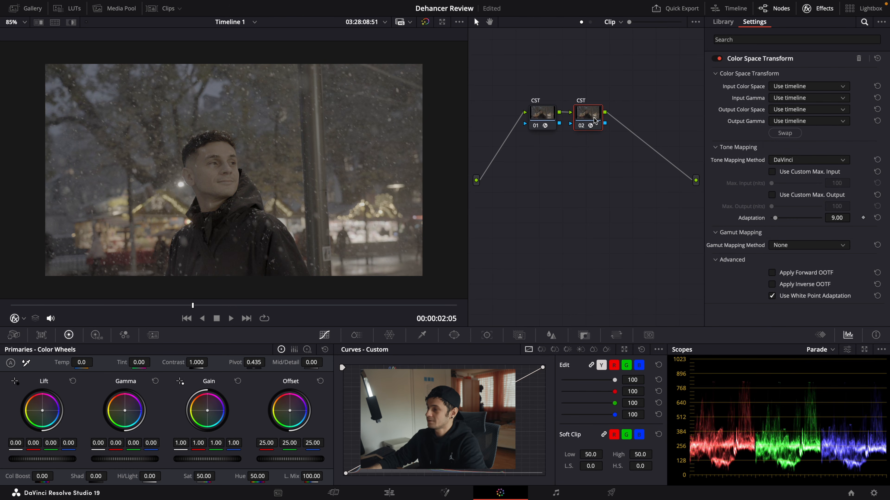
click(815, 88)
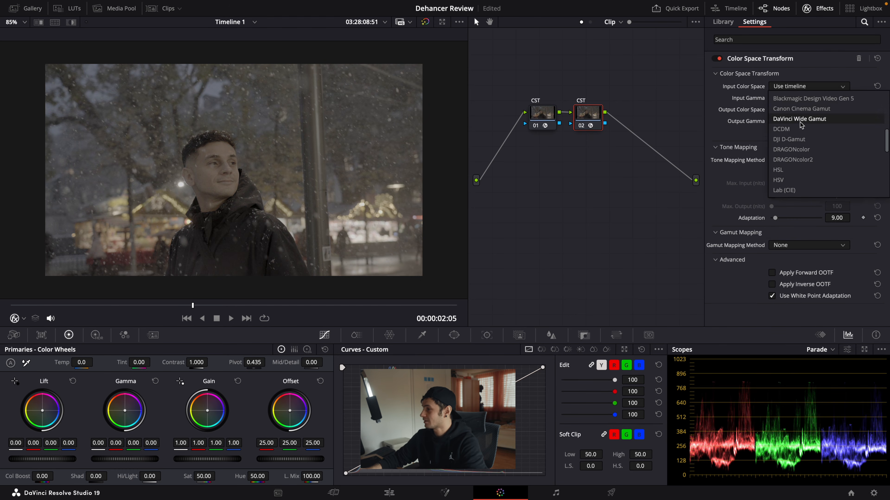
click(801, 121)
click(806, 98)
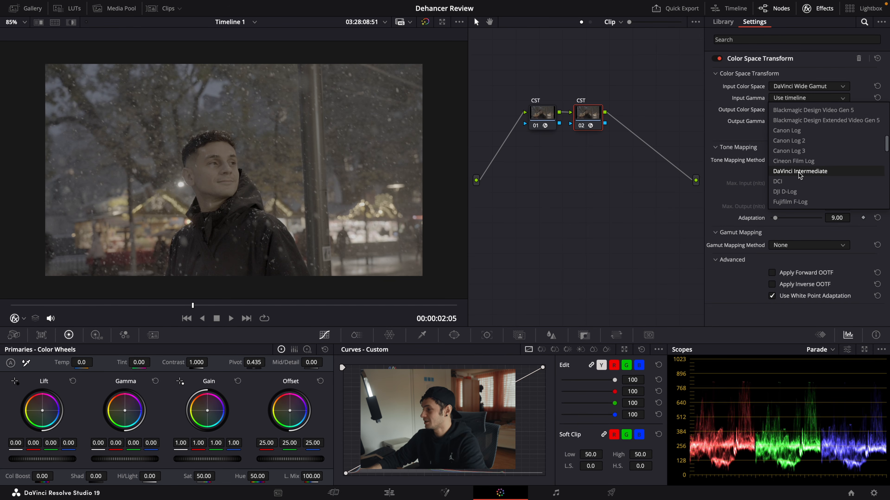
click(799, 171)
Step: Set the second CST node's output color space to Rec.709 and its output gamma to Rec.709-A
click(795, 109)
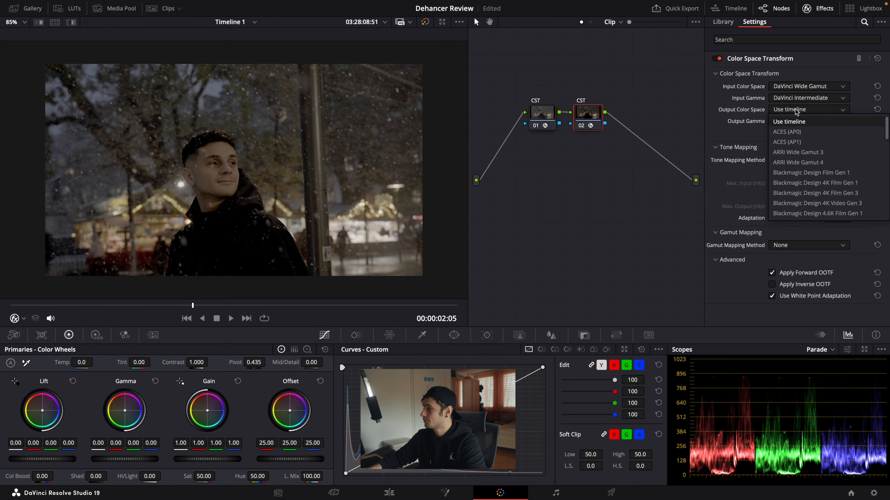
scroll(806, 165, down, 5)
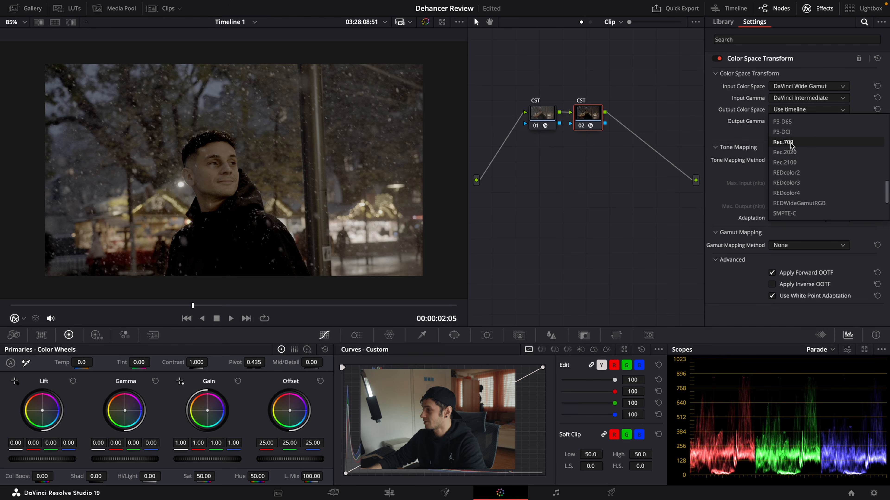
click(793, 123)
click(793, 123)
scroll(796, 154, down, 8)
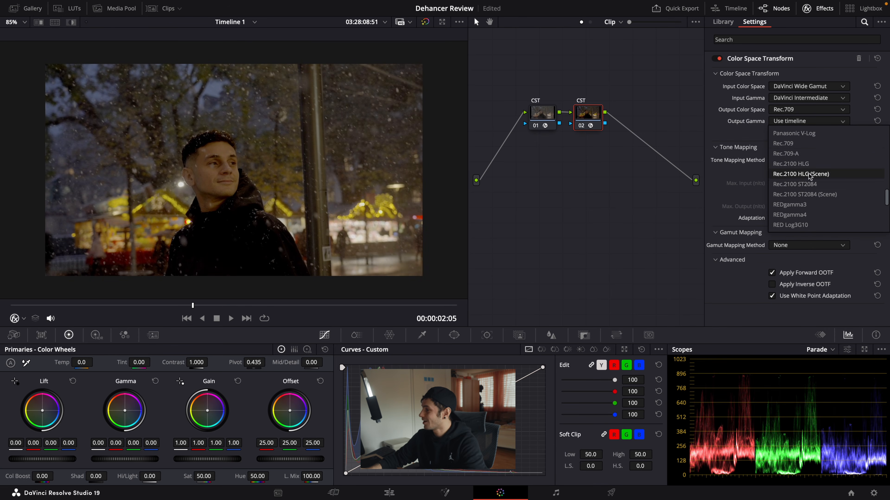
click(795, 154)
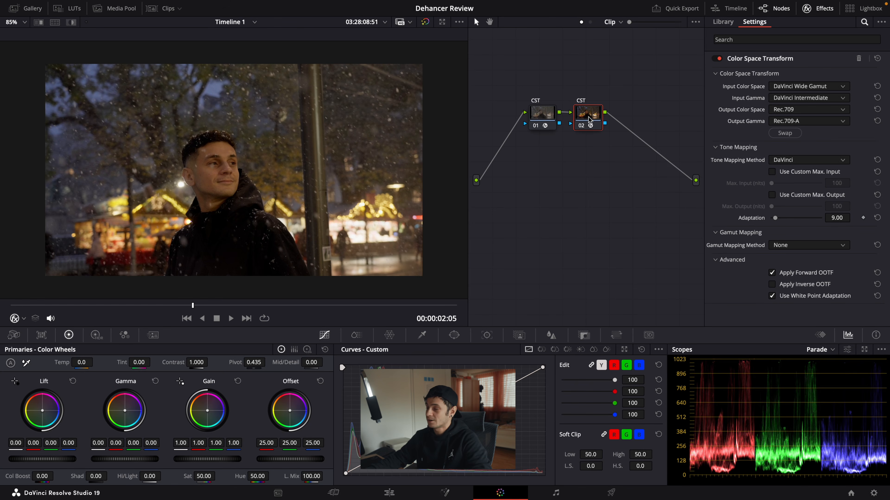
Step: Spread the two CST nodes apart and insert two serial nodes between them, labelled WB and EXP
drag(591, 126, 653, 119)
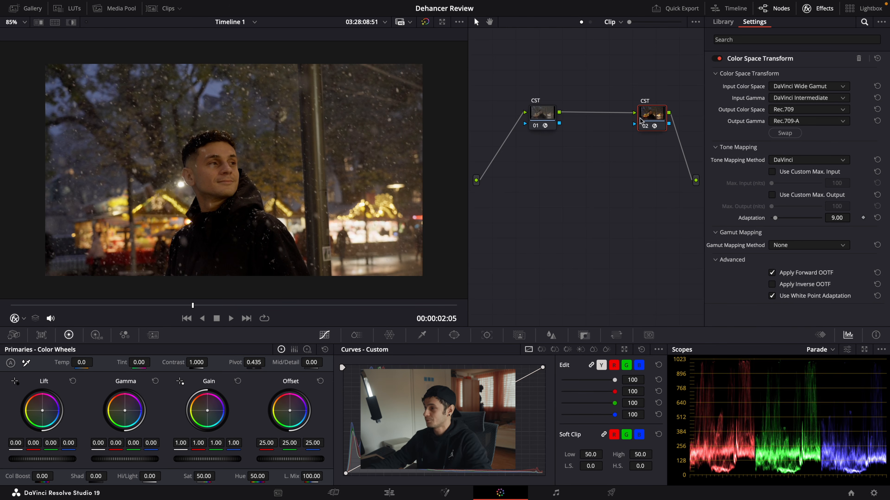
drag(548, 119, 519, 130)
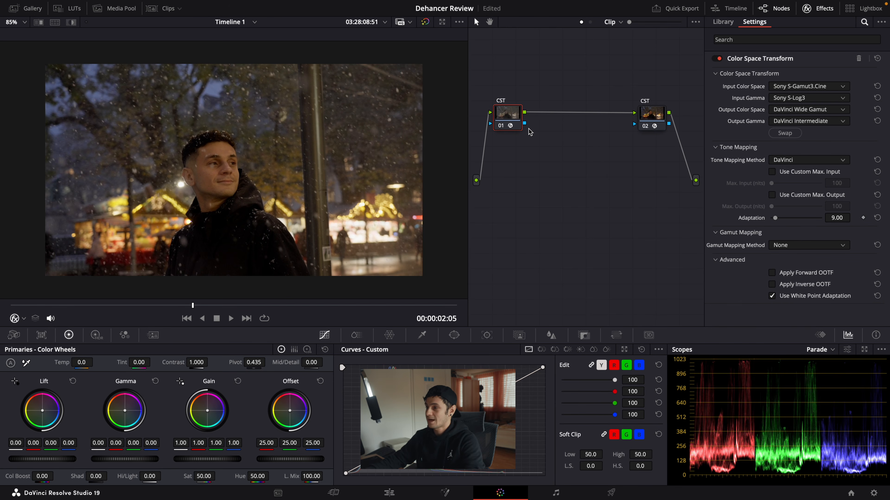
key(alt+s)
key(alt+s)
click(559, 118)
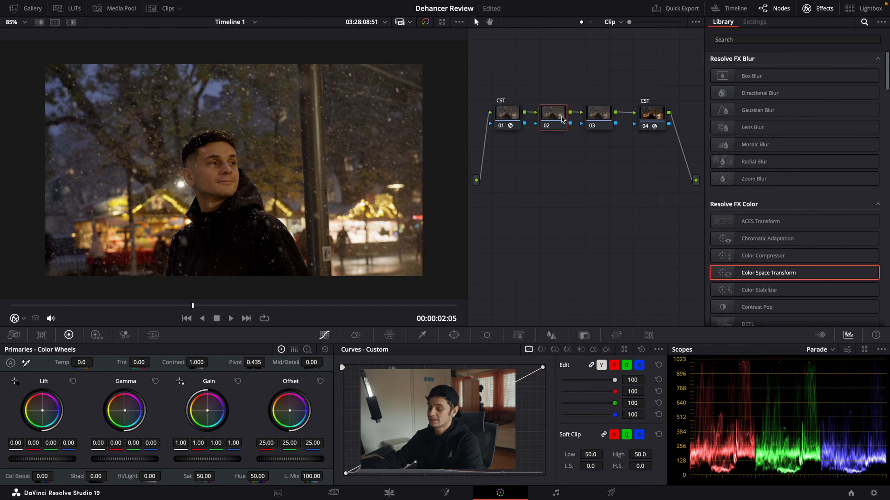
click(599, 119)
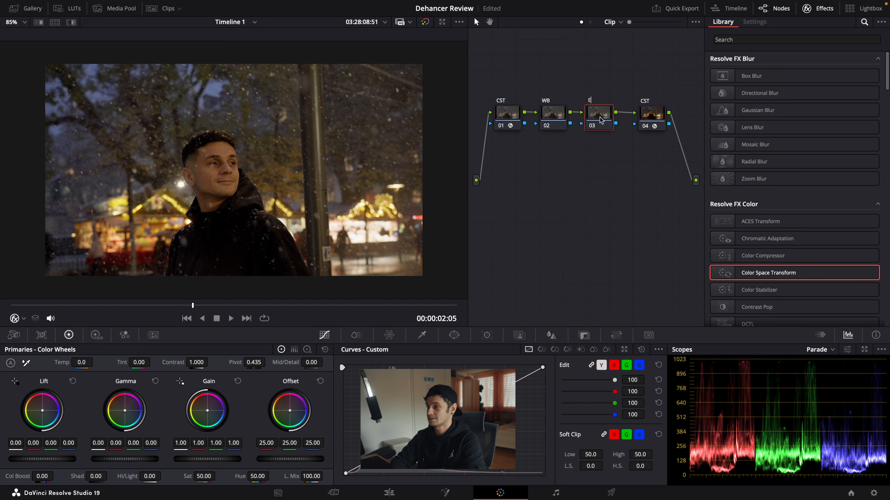
Step: Set the WB node's temperature to -520 and the EXP node's master gain to 1.16
click(551, 120)
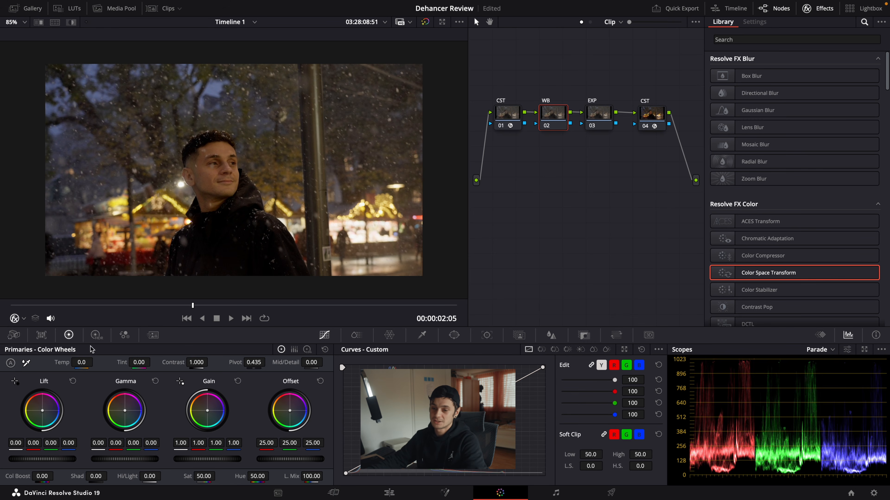
drag(82, 362, 60, 361)
click(600, 119)
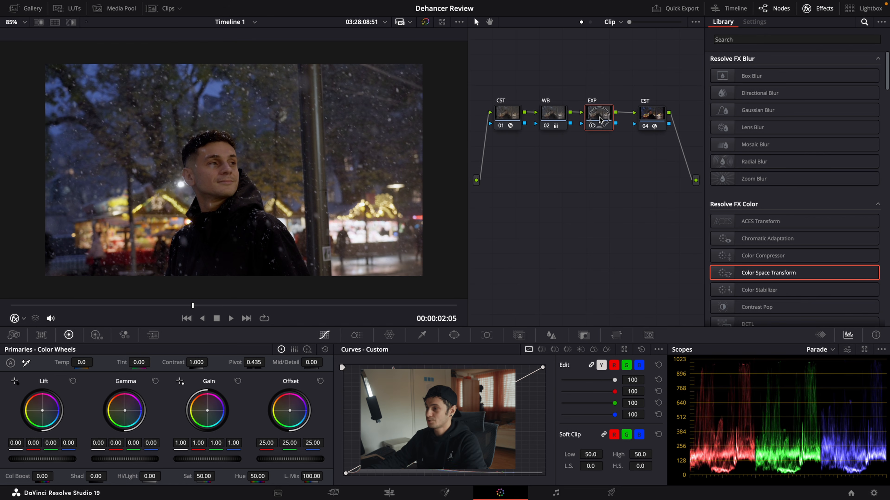
drag(212, 461, 346, 445)
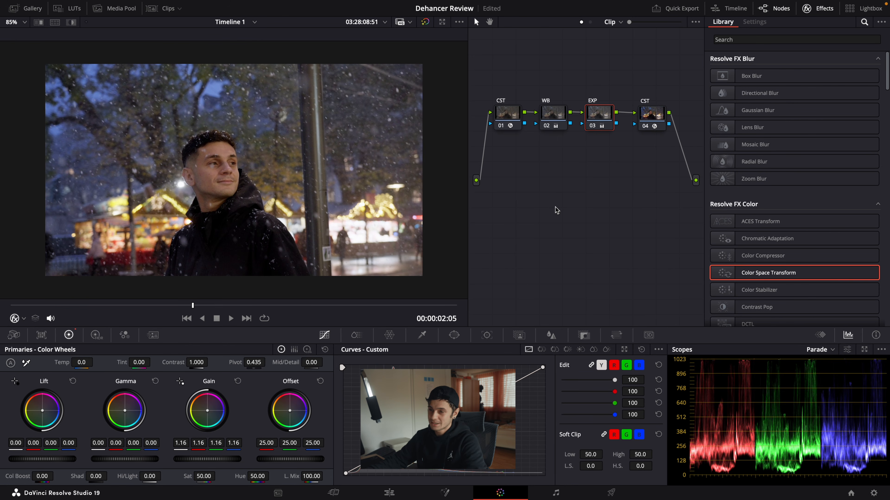
Step: Set the WB node's tint to -8
click(560, 118)
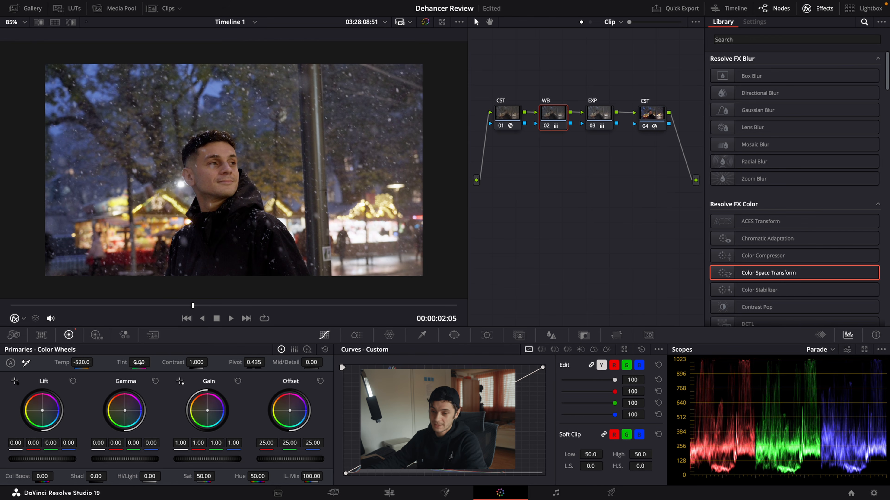
drag(137, 362, 131, 362)
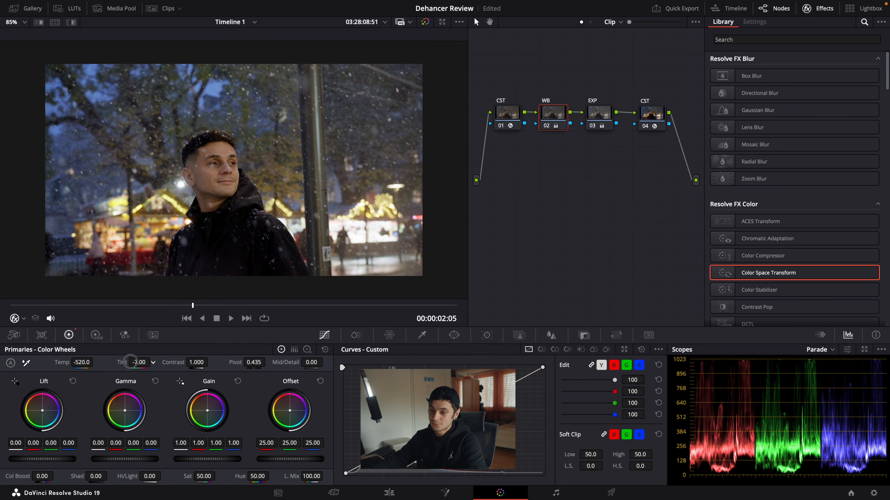
drag(130, 362, 128, 362)
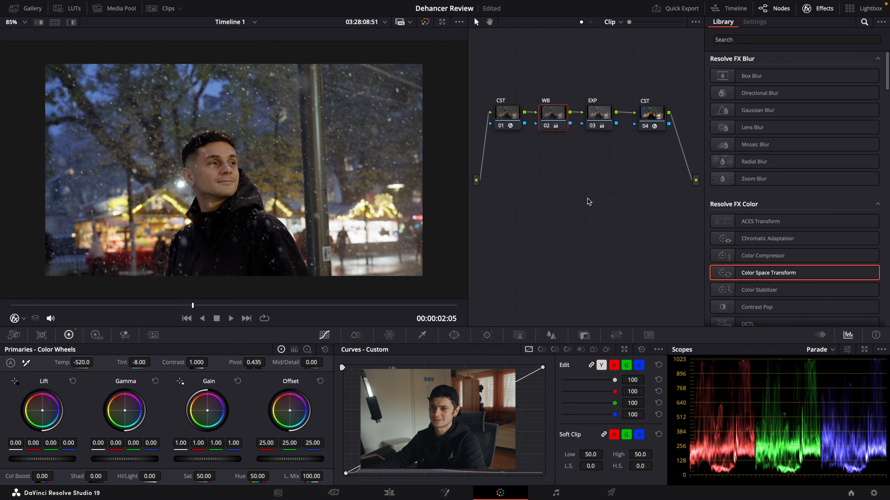
Step: Disable and re-enable the WB and EXP nodes together to compare the image before and after correction
click(599, 114)
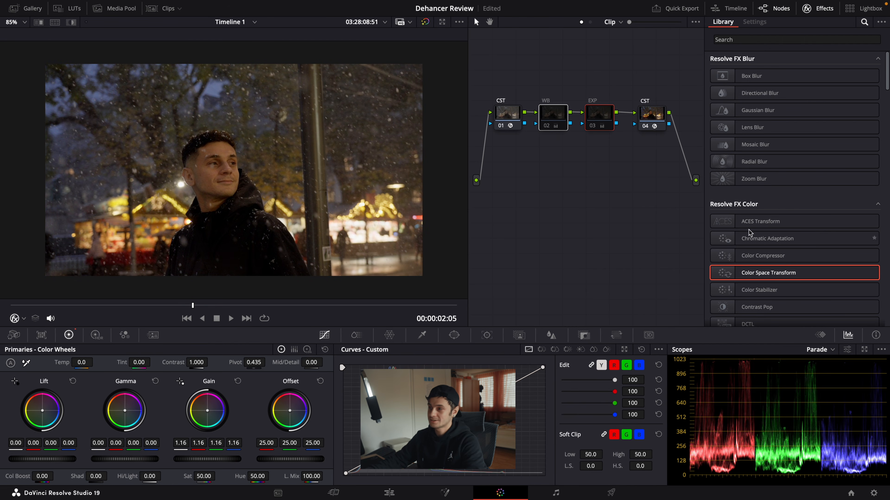
key(super+d)
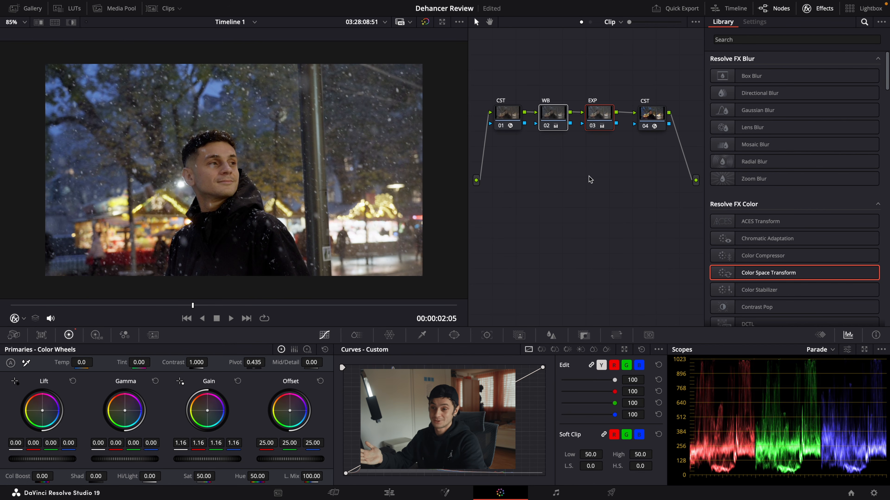
click(627, 156)
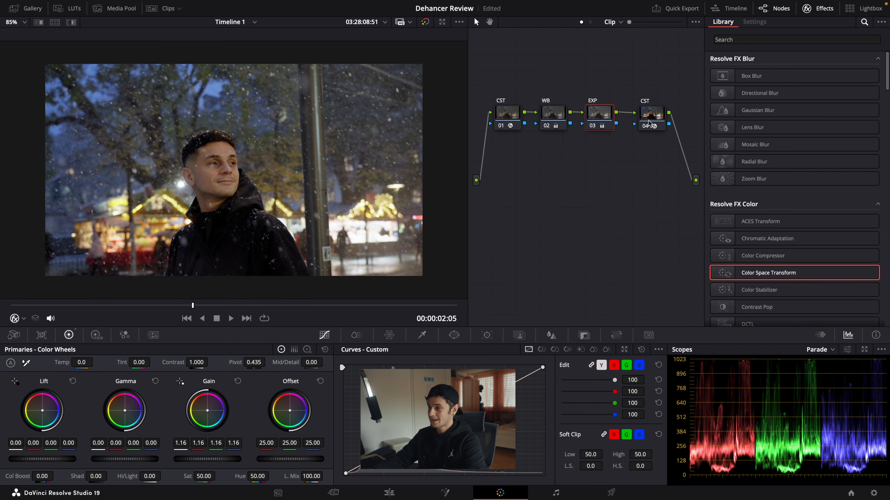
Step: Add a serial node after the output CST node and place it below the first CST node
click(652, 125)
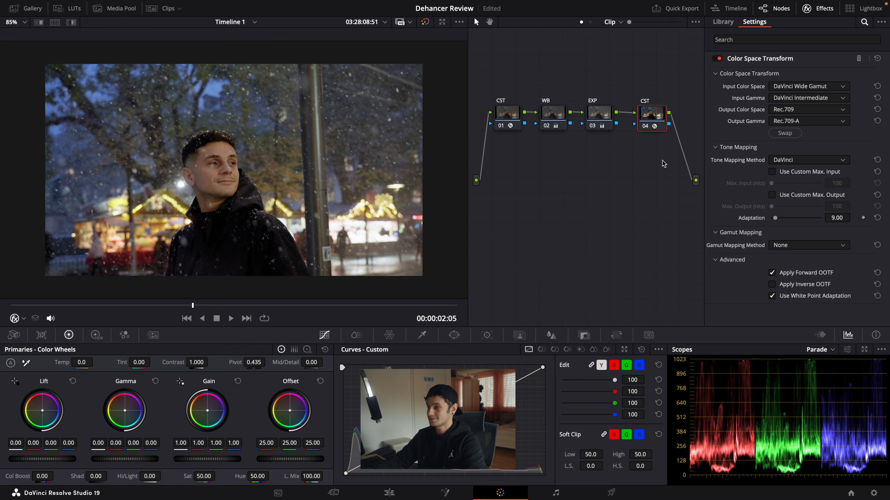
key(alt+s)
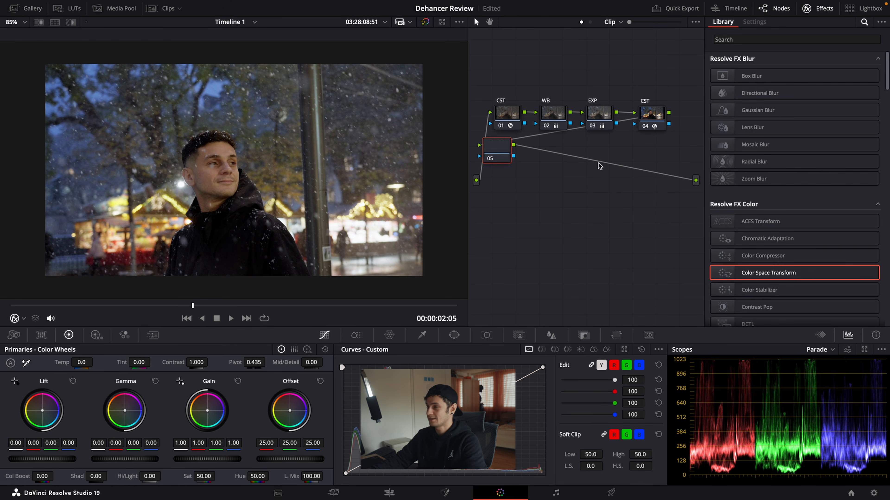
drag(504, 151, 518, 170)
Step: Find the Dehancer Pro effect in the effects library and apply it to node 05
click(739, 42)
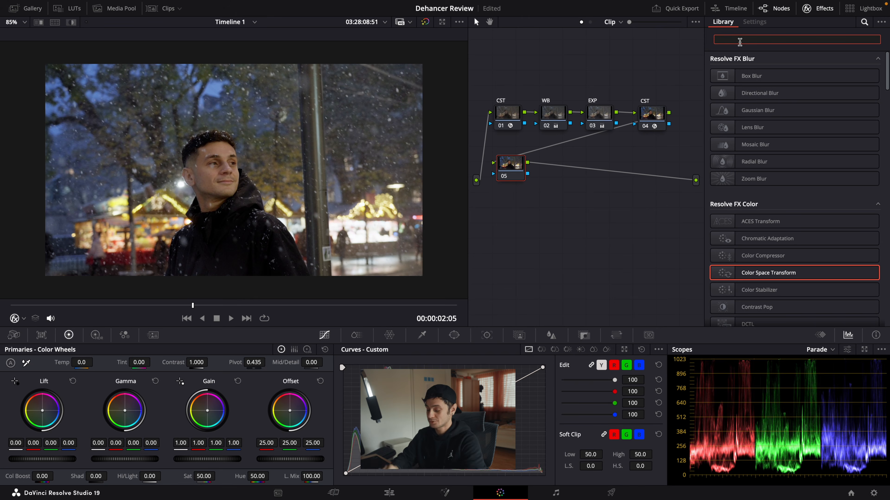
text(dehancer)
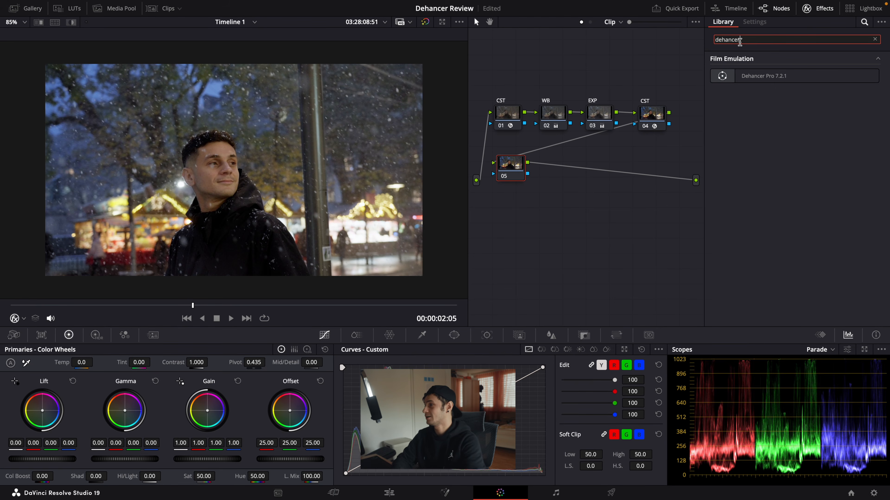
drag(750, 76, 508, 176)
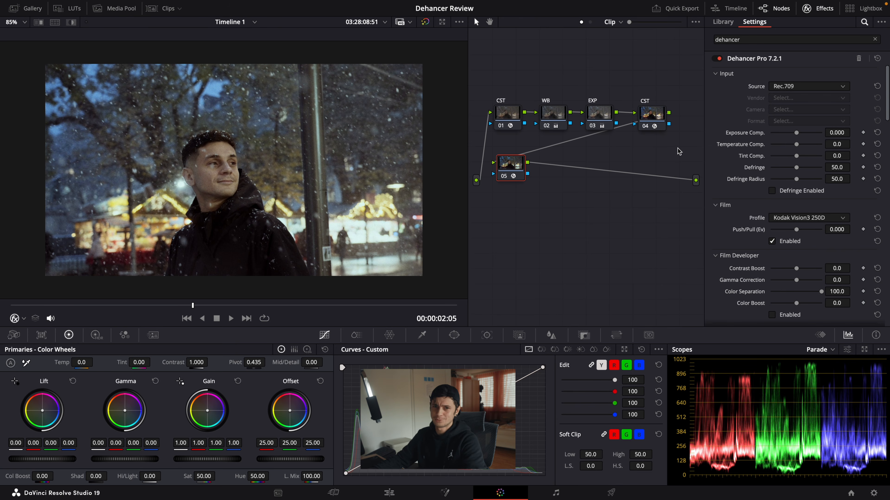
Step: Turn off all of Dehancer's active modules, including Film and Film Grain
scroll(743, 213, down, 1)
click(772, 214)
scroll(773, 238, down, 6)
click(773, 257)
scroll(776, 245, down, 5)
click(773, 225)
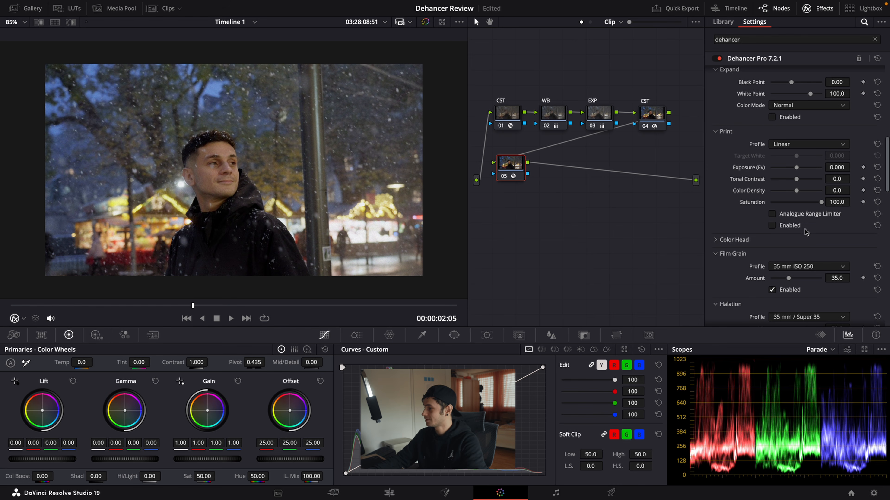
scroll(806, 233, down, 2)
click(772, 234)
scroll(793, 236, down, 3)
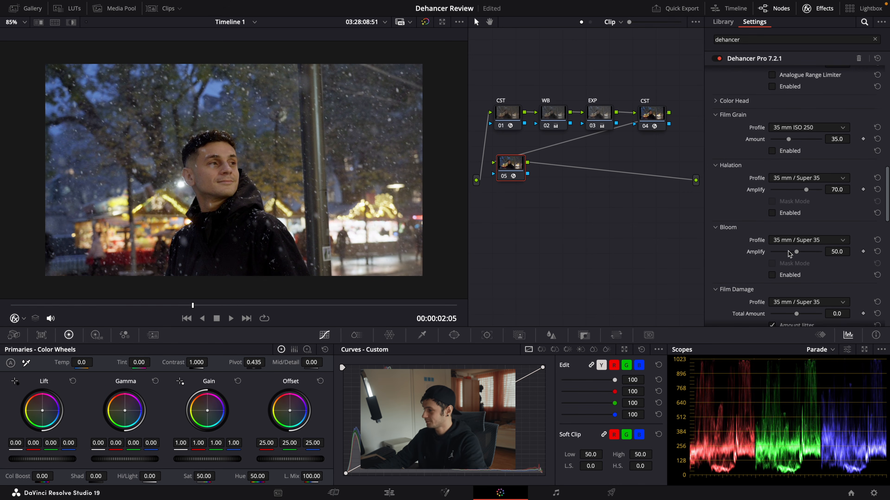
scroll(787, 253, up, 15)
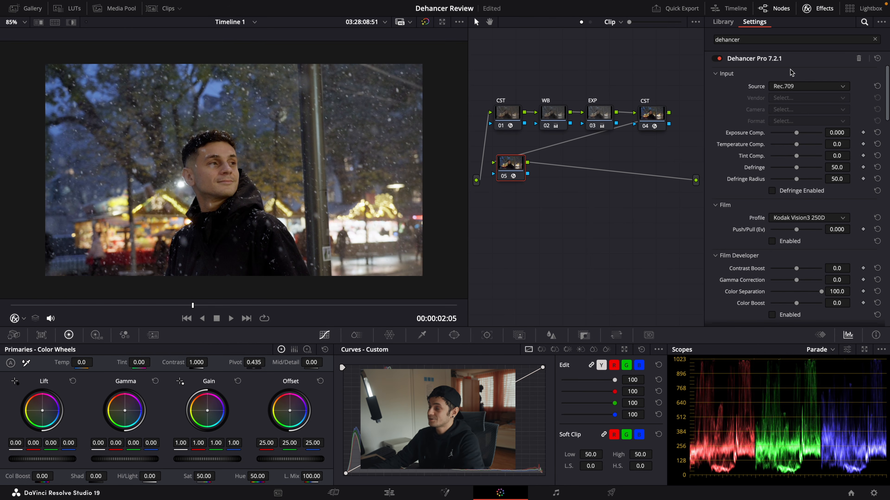
Step: Try a Sony Cinema Line FX3 camera with S-Log3 S-Gamut3 as Dehancer's input source and return the source to Rec.709
click(792, 86)
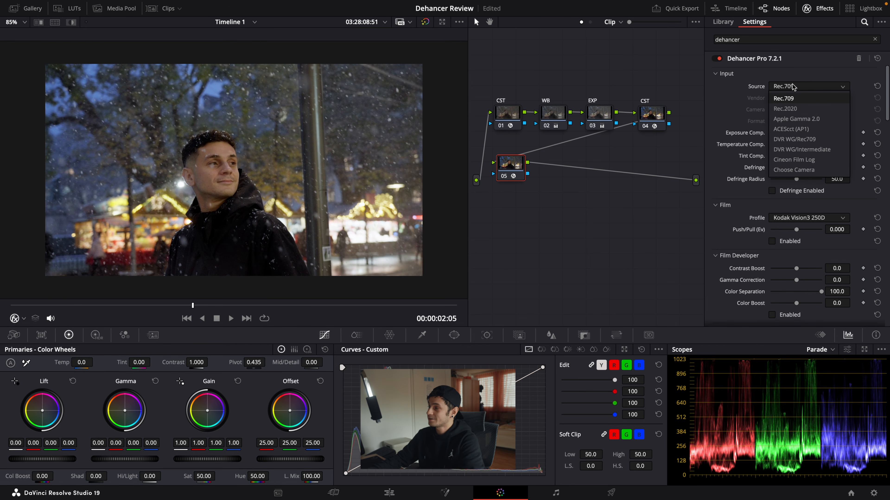
click(798, 169)
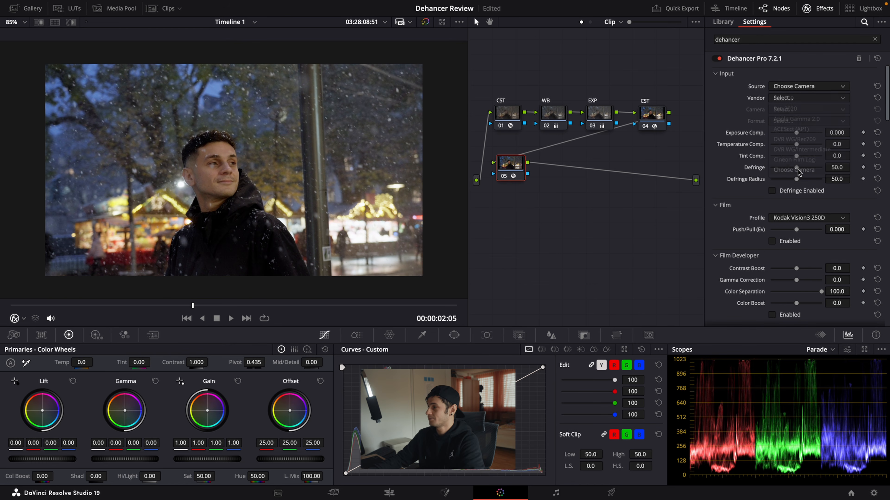
click(792, 101)
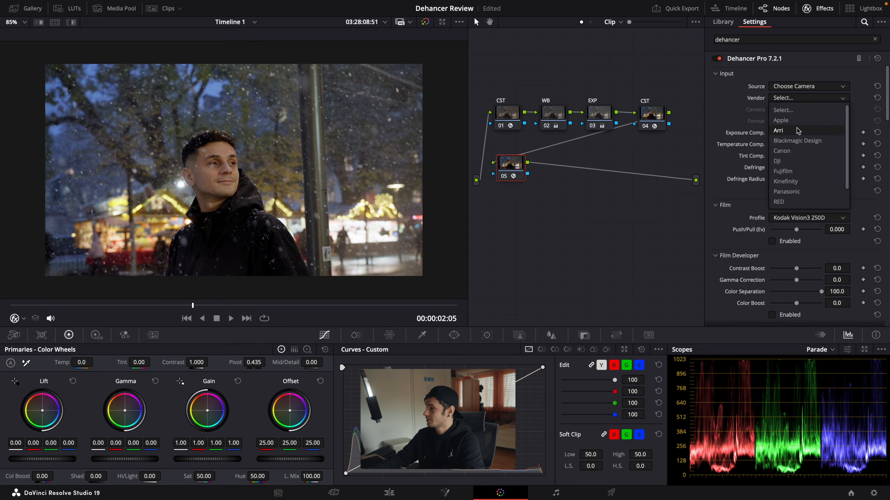
click(791, 119)
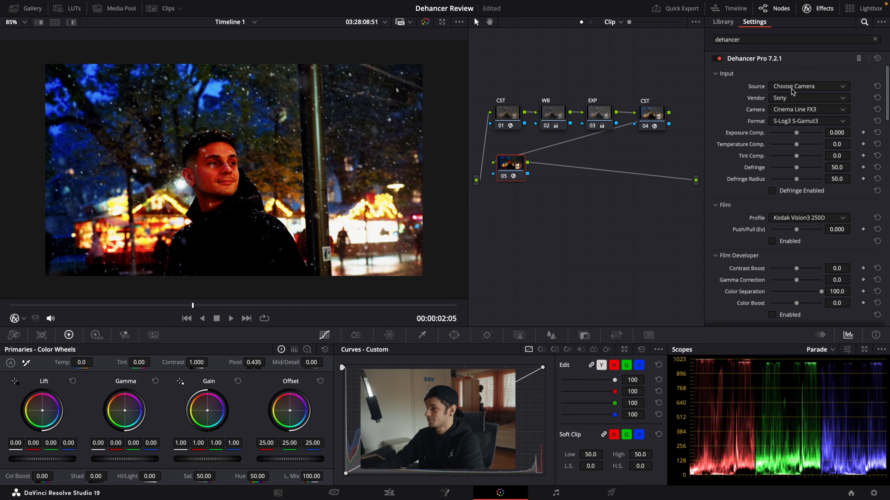
click(801, 87)
click(799, 99)
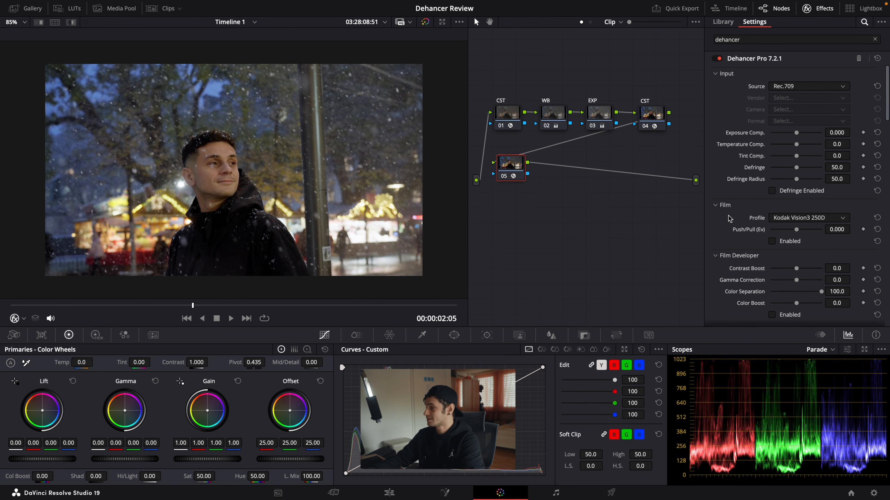
Step: Enable Dehancer's Film module and set its profile to Kodak Vision3 50D
click(772, 242)
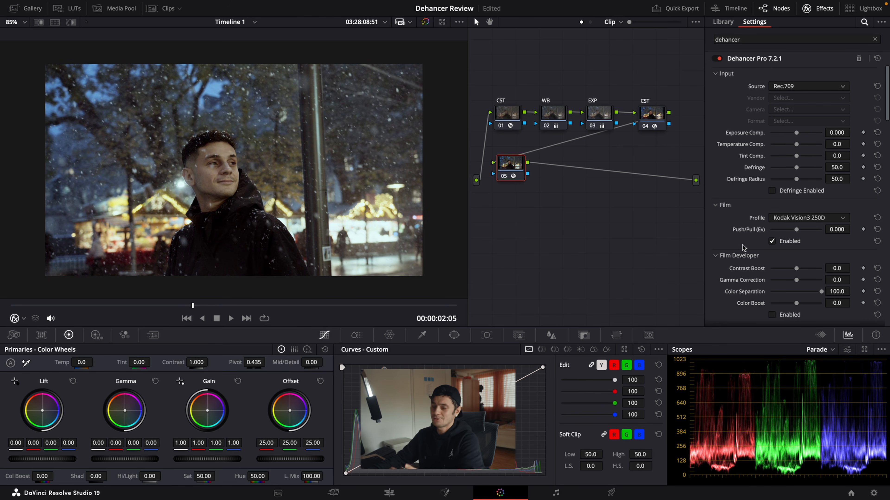
click(806, 217)
scroll(811, 236, up, 8)
scroll(811, 235, down, 10)
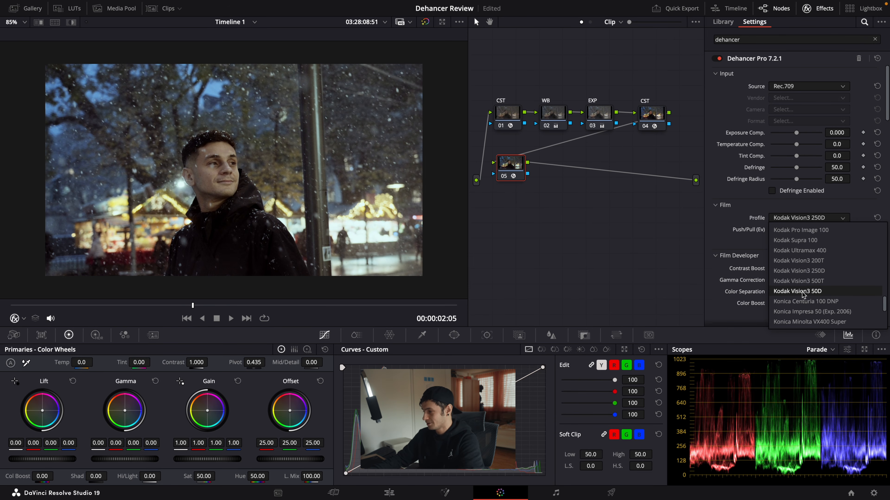
click(803, 292)
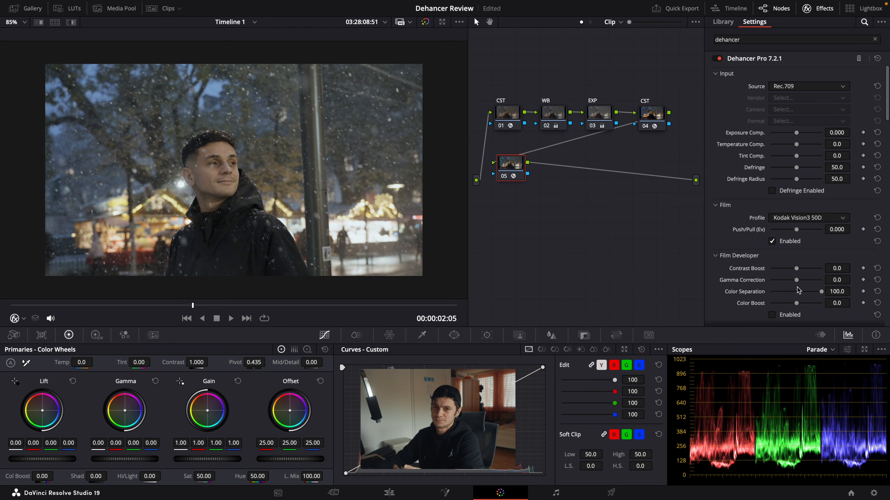
Step: Set the Print profile to Kodak 2383 Print Film and enable the Print module
scroll(798, 290, down, 5)
scroll(792, 212, down, 3)
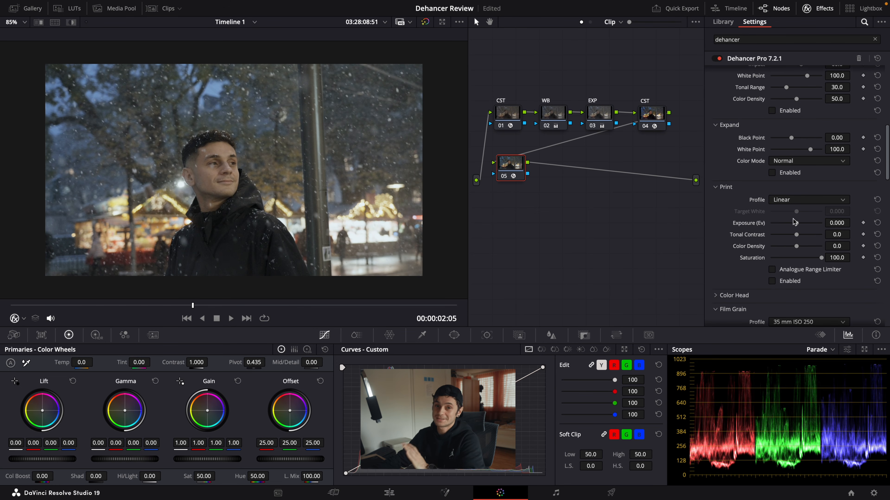
click(791, 200)
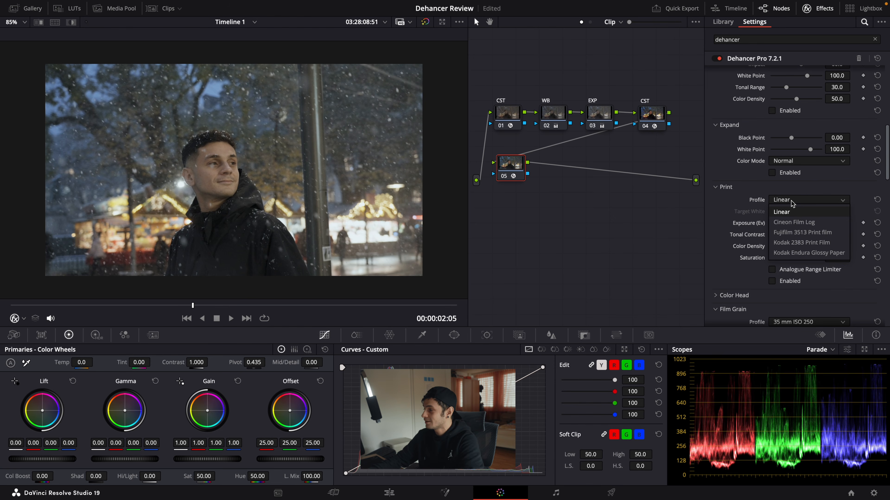
click(796, 243)
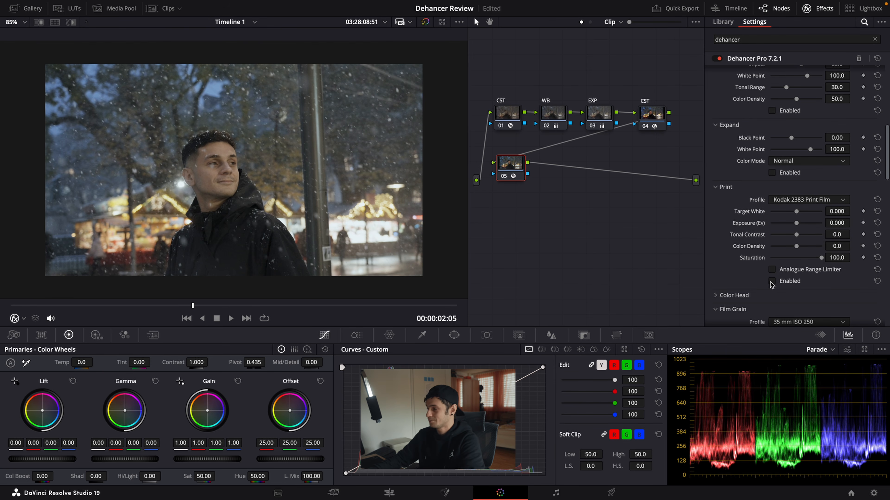
click(772, 281)
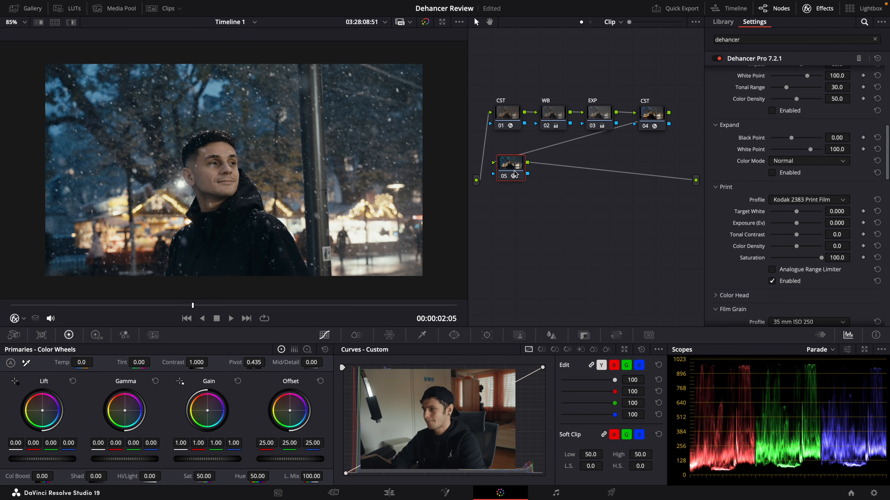
Step: Try the Fujifilm 3513 Print film profile in the Print module and return to Kodak 2383 Print Film
click(792, 200)
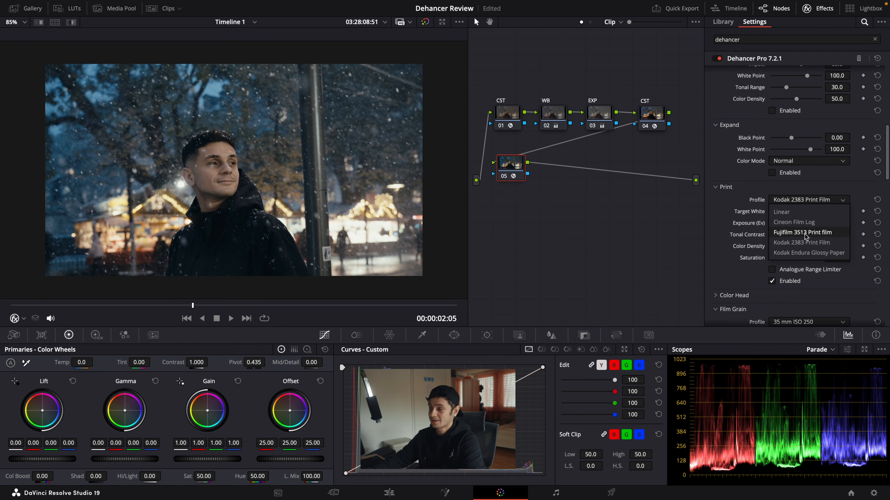
click(802, 233)
click(801, 200)
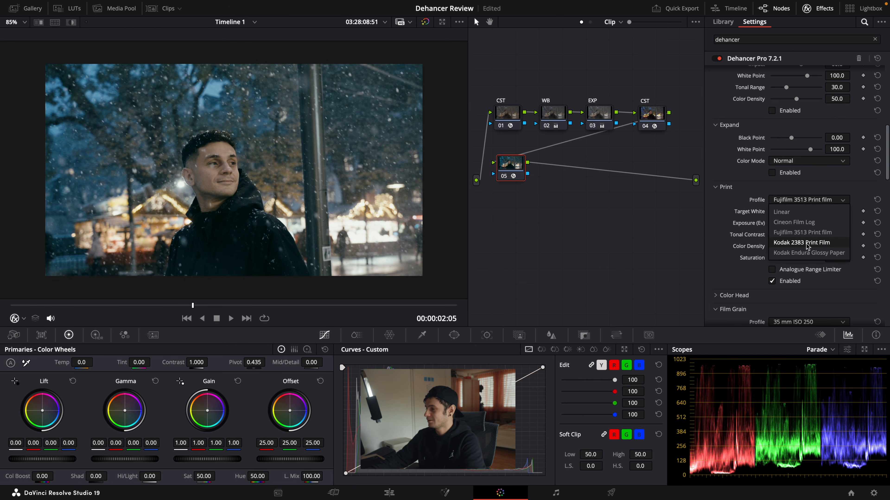
click(806, 243)
Step: Enable the Film Developer module and raise its Color Boost to 39.4
scroll(775, 207, up, 5)
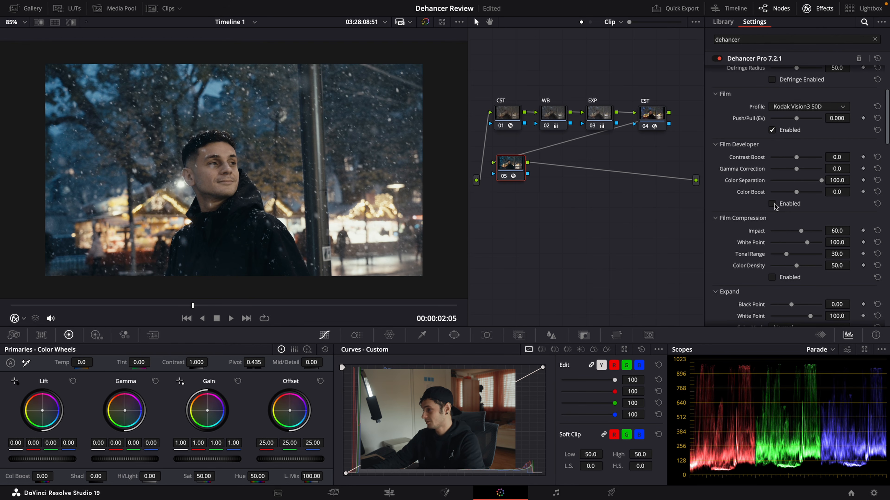
click(772, 204)
drag(796, 192, 807, 194)
scroll(807, 193, down, 2)
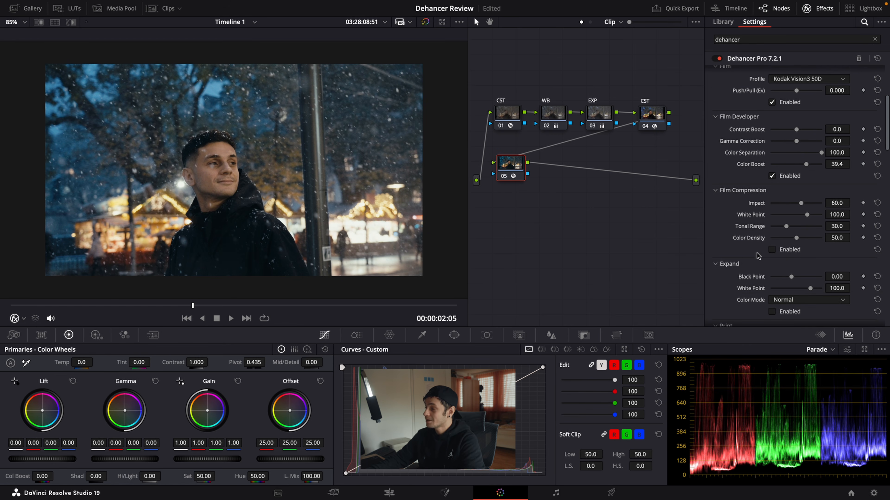
Step: Enable the Film Compression and Expand modules with their default values
click(772, 250)
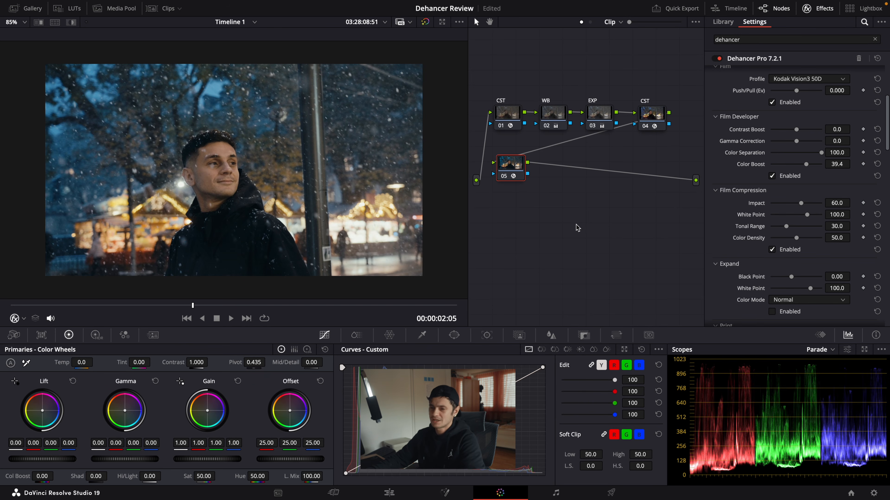
scroll(728, 228, down, 6)
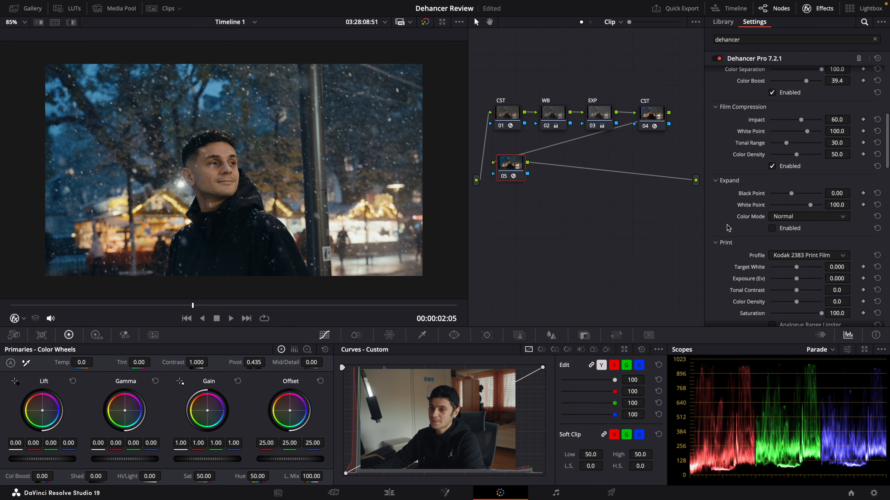
click(773, 228)
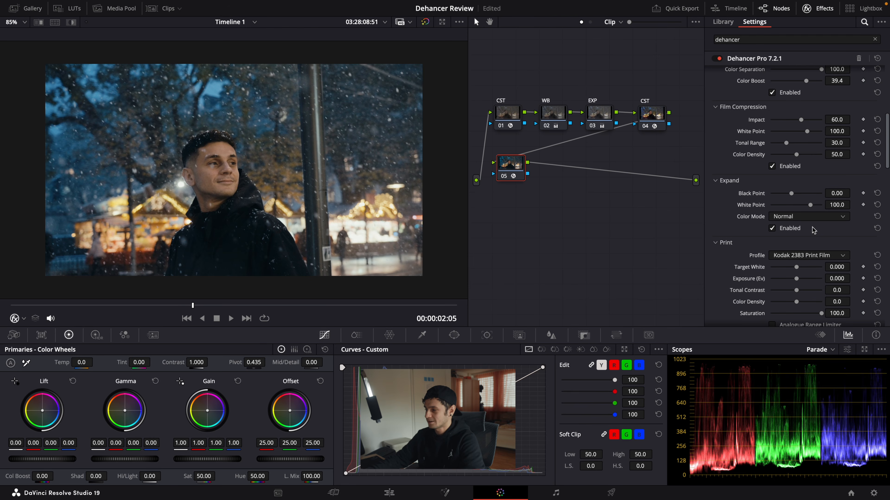
Step: Set the Print module's Color Density to 65.1 and toggle node 05 off and on to compare the image
scroll(809, 235, down, 6)
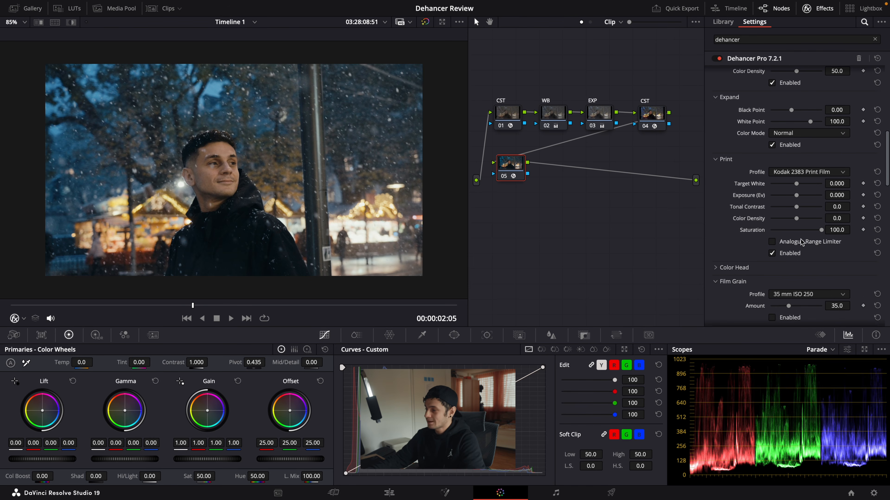
drag(797, 222, 813, 220)
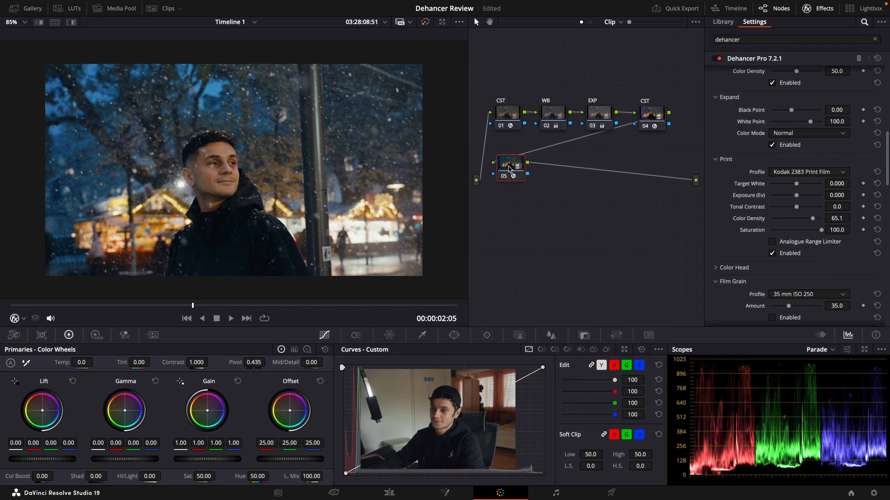
key(ctrl+d)
key(ctrl+d)
key(ctrl+d)
key(ctrl+d)
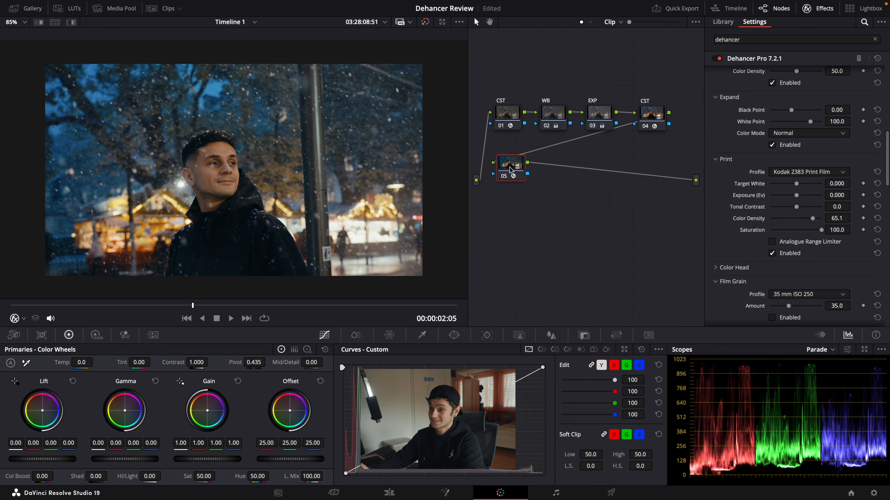
Step: Enable the Film Grain module and set its profile to 65 mm ISO 50
scroll(716, 205, down, 5)
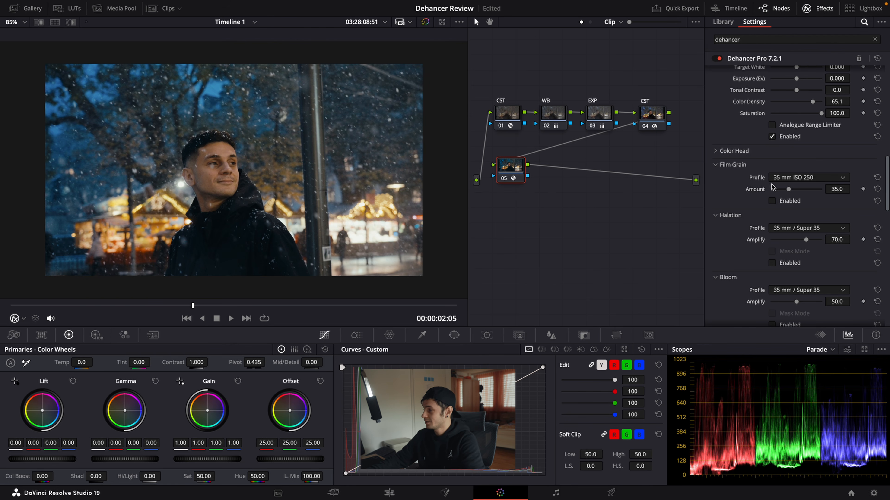
click(772, 202)
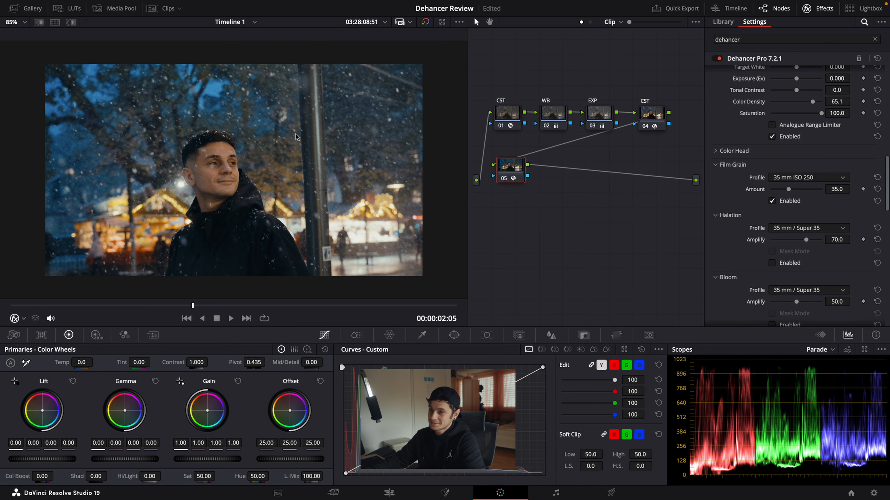
click(798, 178)
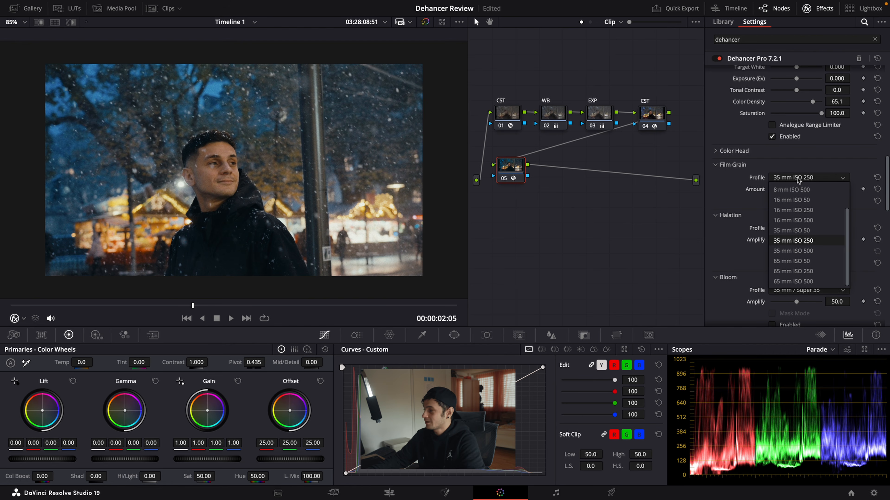
click(792, 261)
Step: Toggle Film Grain off and on and view the image full screen to judge the grain
click(773, 201)
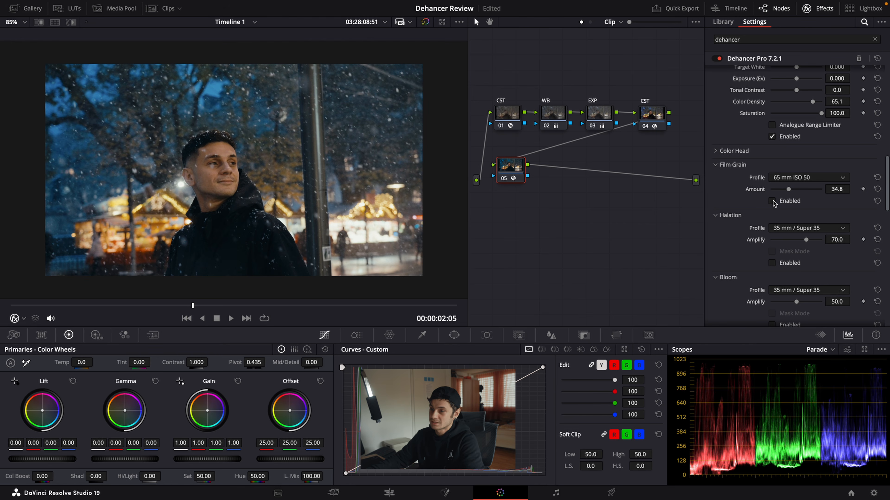
click(772, 201)
key(super+f)
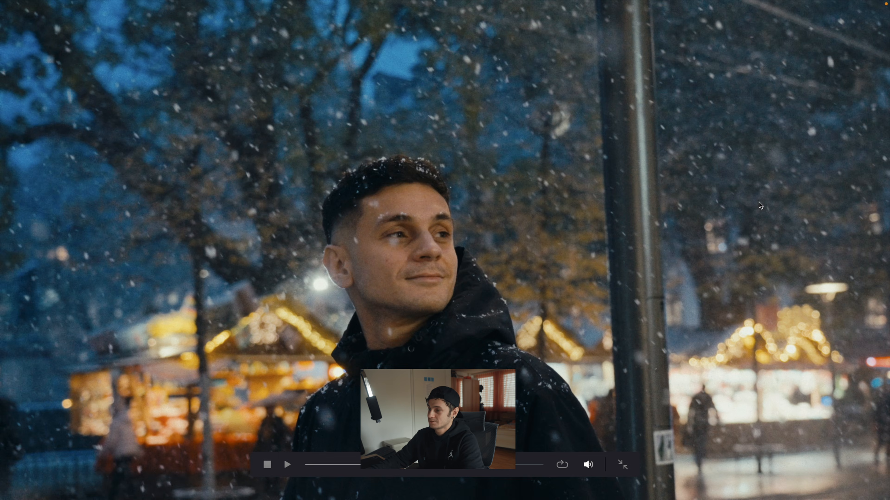
key(Escape)
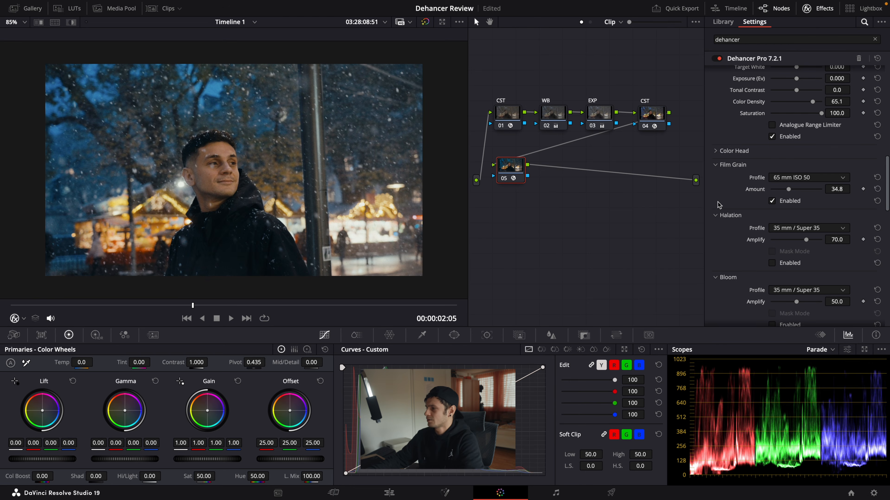
scroll(724, 204, down, 1)
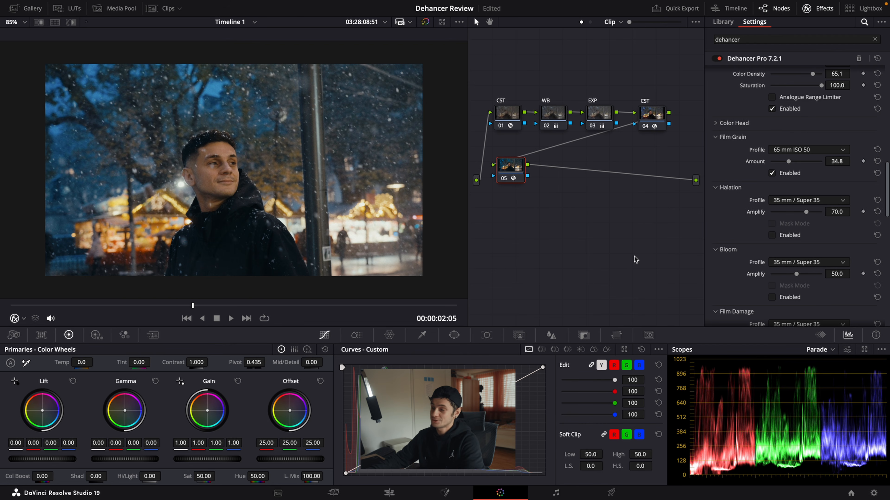
Step: Enable the Halation module and toggle it off and on while inspecting the jacket's shoulder edge close up
click(773, 236)
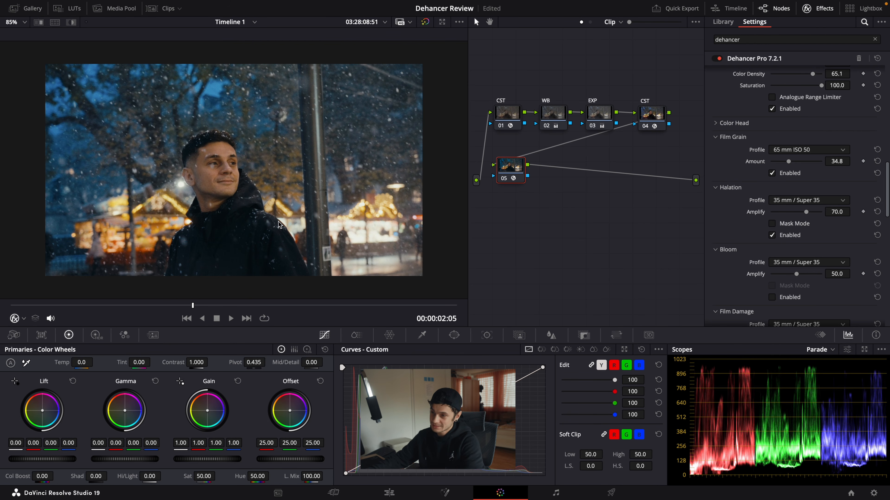
scroll(286, 233, up, 10)
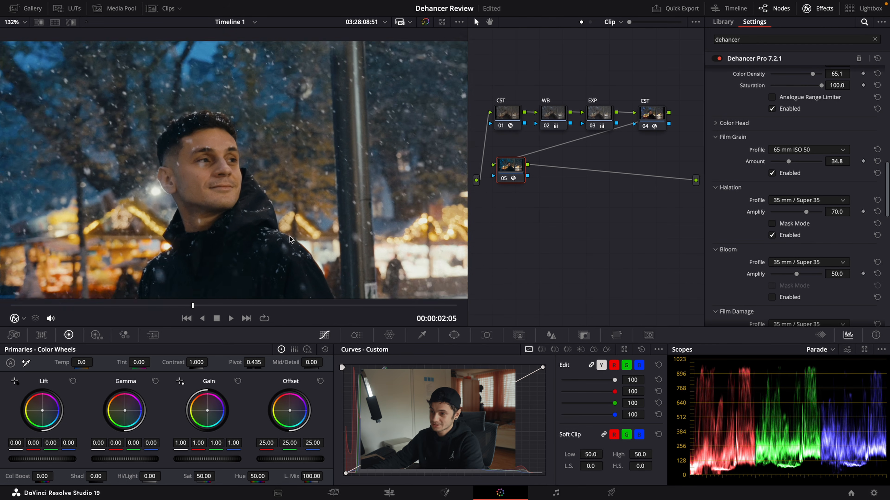
scroll(324, 210, up, 5)
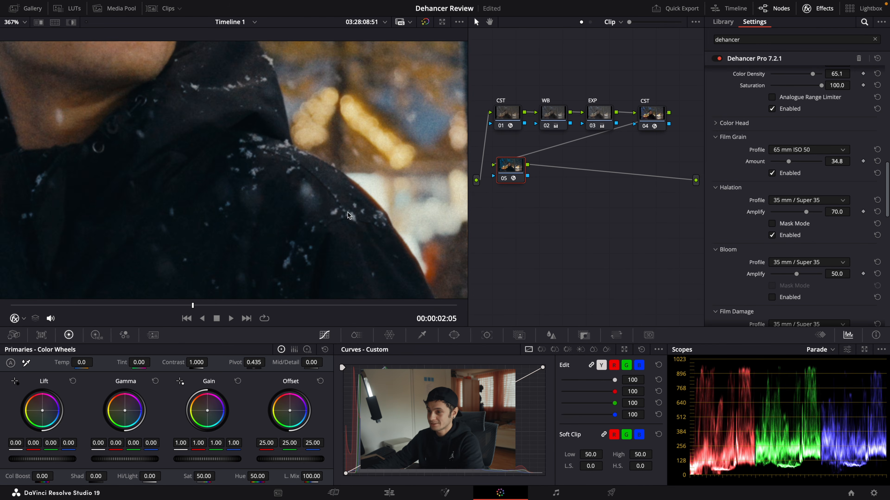
click(772, 235)
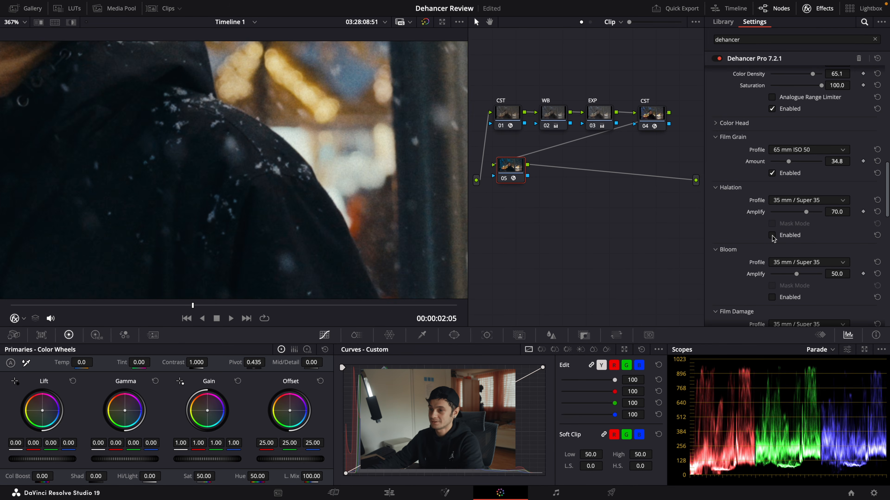
click(772, 235)
scroll(341, 211, down, 15)
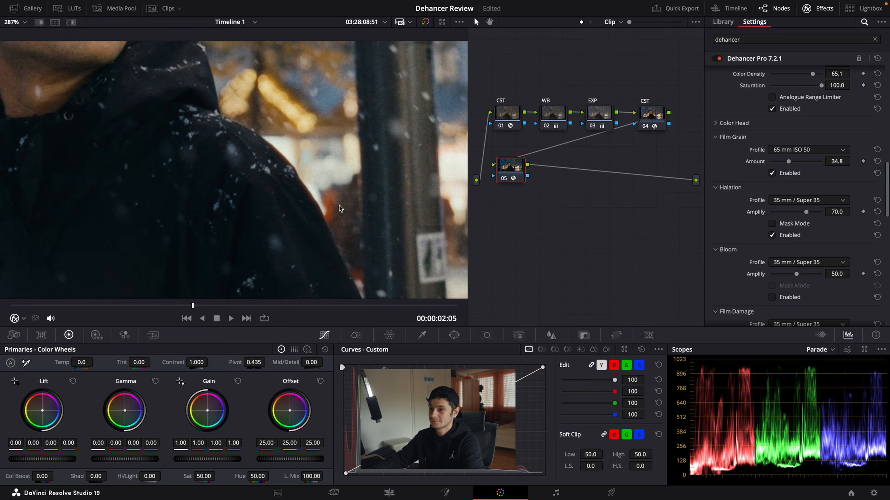
scroll(256, 220, up, 3)
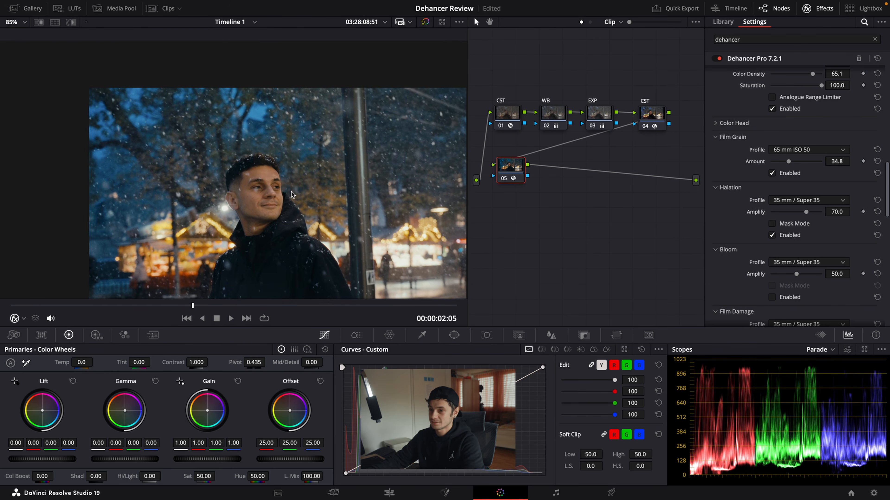
scroll(272, 184, up, 1)
Step: Try the 8 mm / Super 8 No Remjet Halation profile, then return to 35 mm / Super 35
click(803, 202)
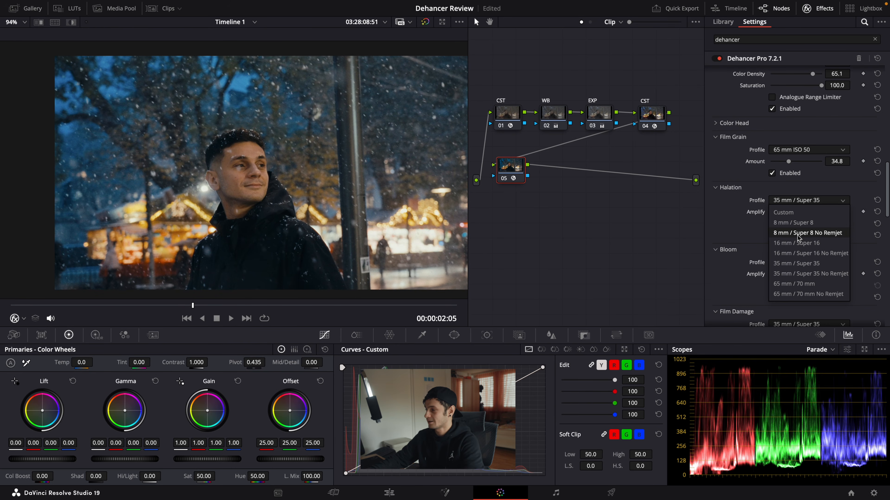
click(798, 233)
scroll(241, 197, down, 2)
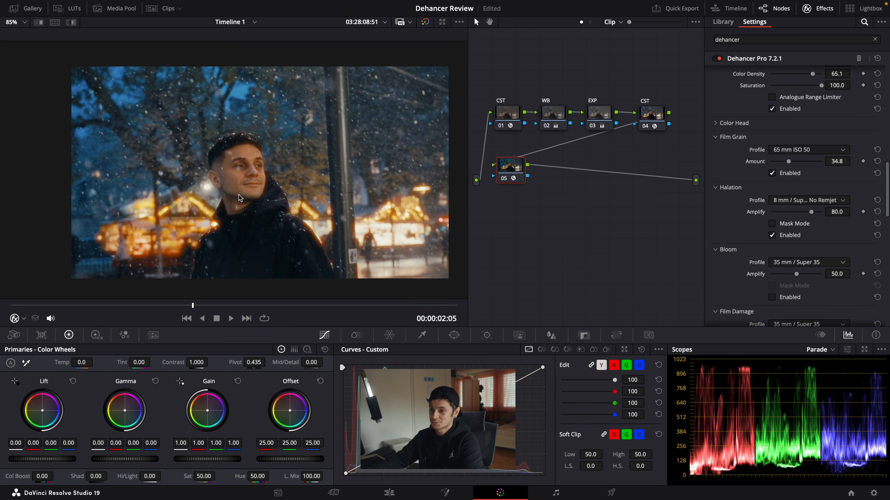
click(796, 202)
click(800, 267)
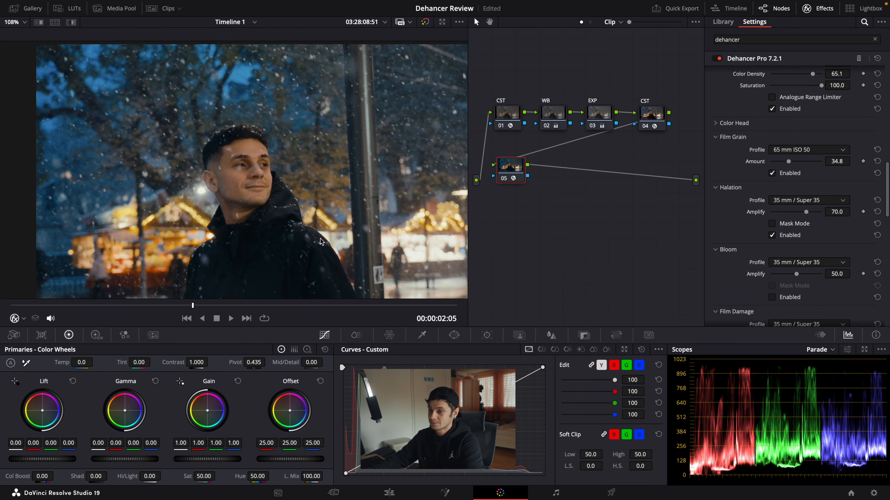
Step: Turn on Halation's Mask Mode and compare the 8 mm / Super 8 profile with 35 mm / Super 35
click(773, 224)
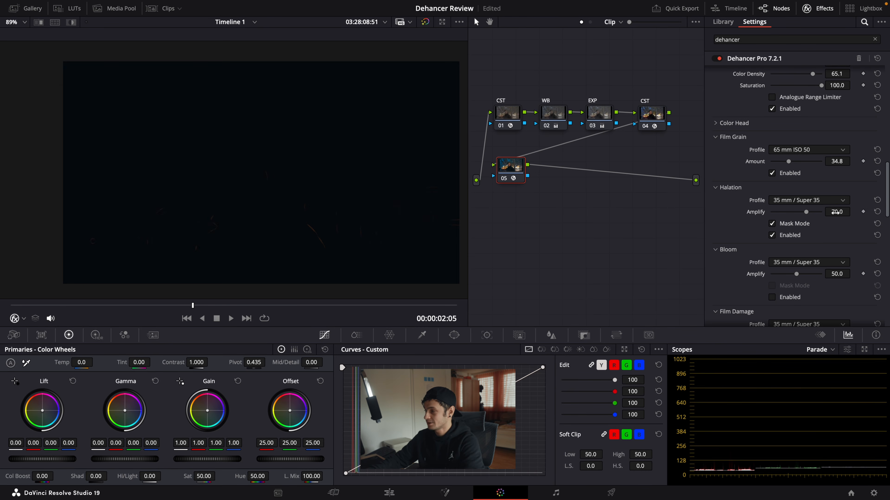
click(794, 206)
click(794, 224)
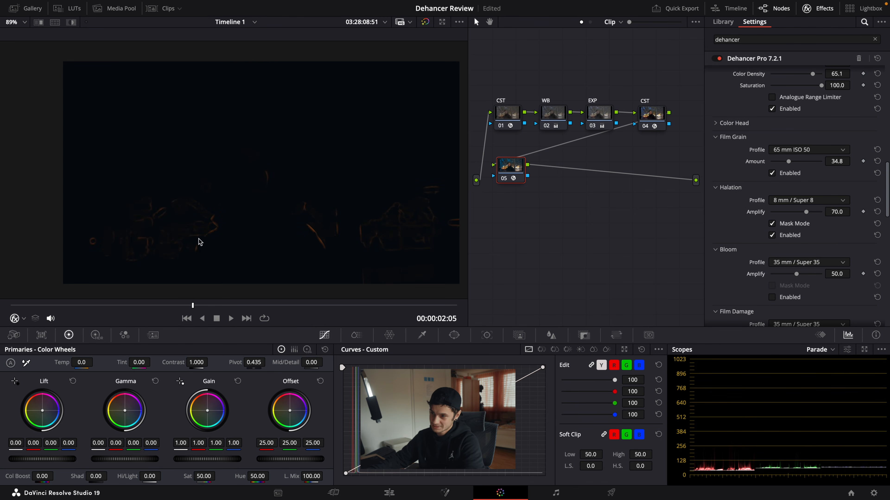
click(802, 200)
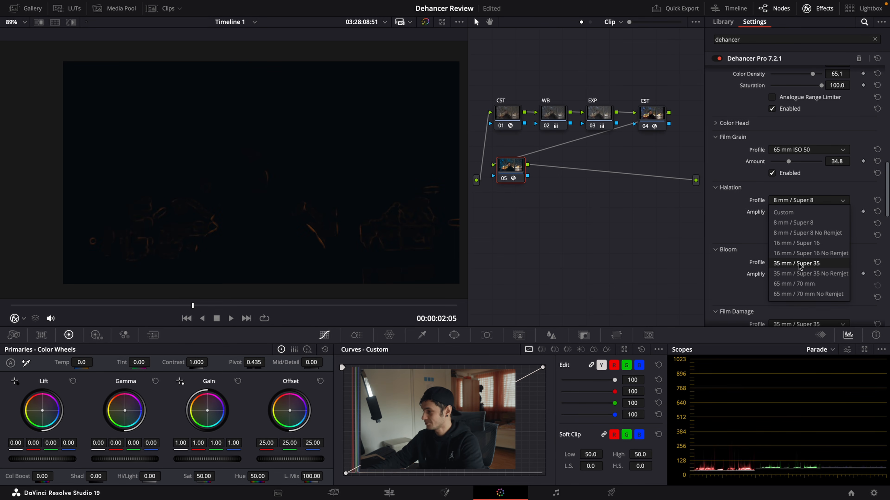
click(800, 263)
Step: Set the Halation profile to 35 mm / Super 35 No Remjet, turn off Mask Mode and toggle Halation off and on
click(800, 201)
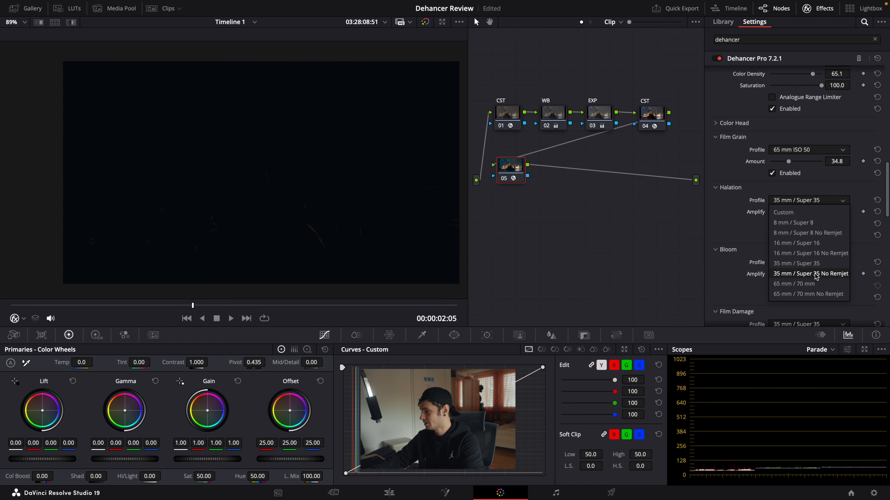
click(814, 275)
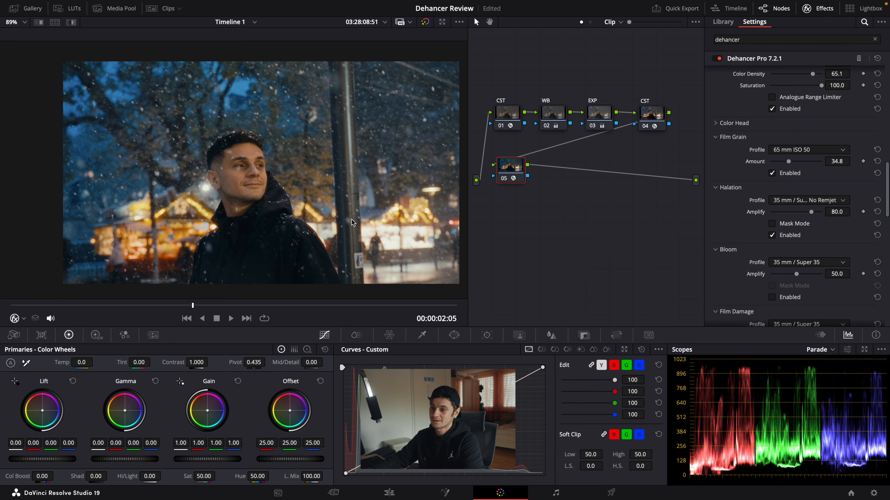
click(772, 235)
click(772, 235)
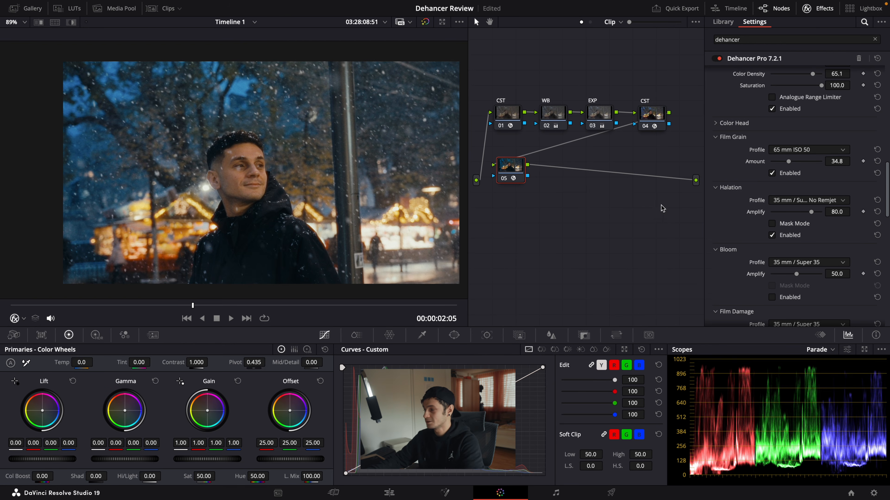
Step: Enable the Bloom module and set its profile to 65 mm / 70 mm, checking the effect with Mask Mode on and then off
scroll(727, 230, down, 3)
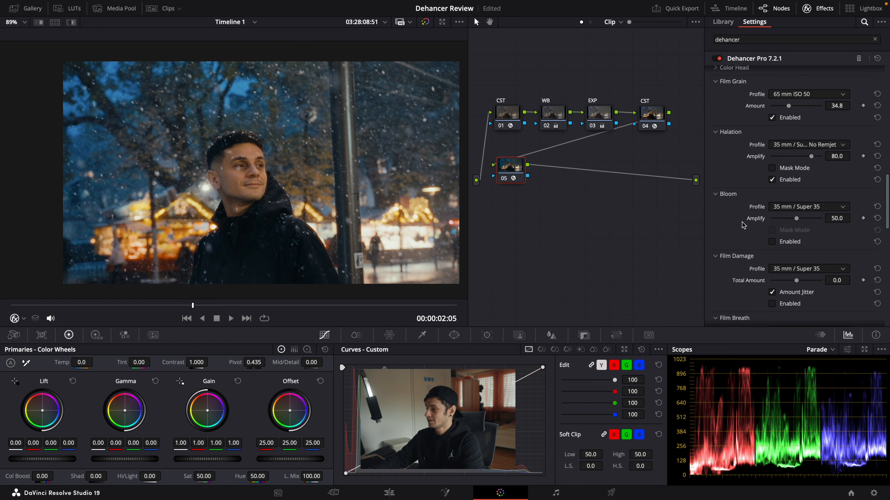
click(773, 242)
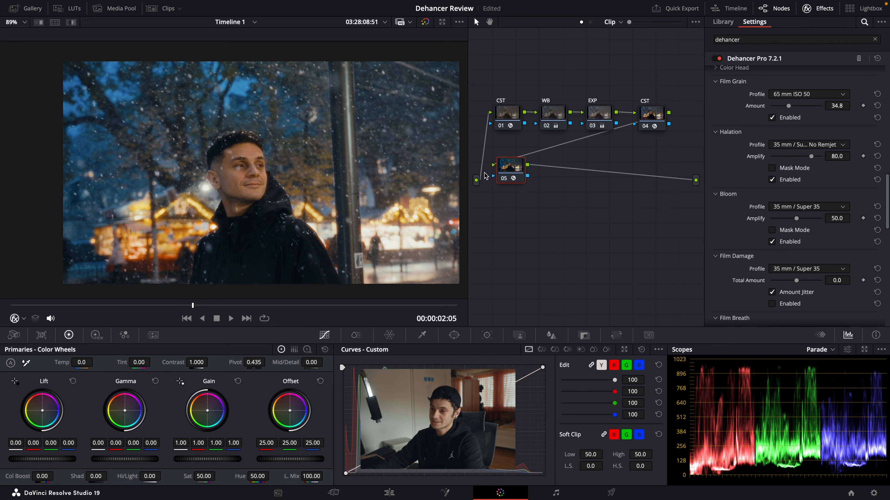
click(772, 231)
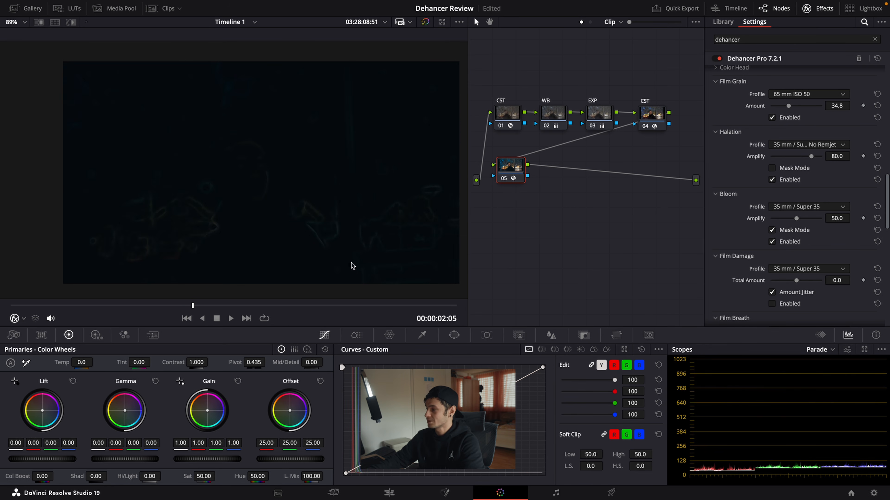
click(790, 209)
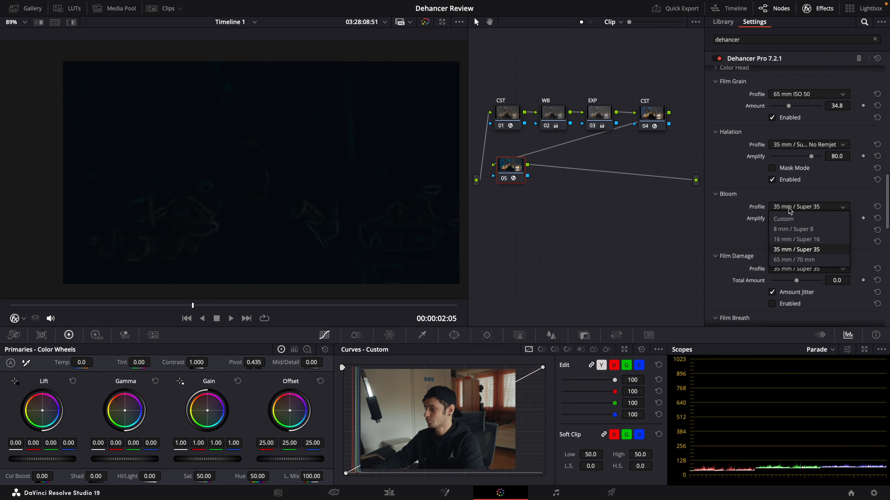
click(794, 259)
click(781, 231)
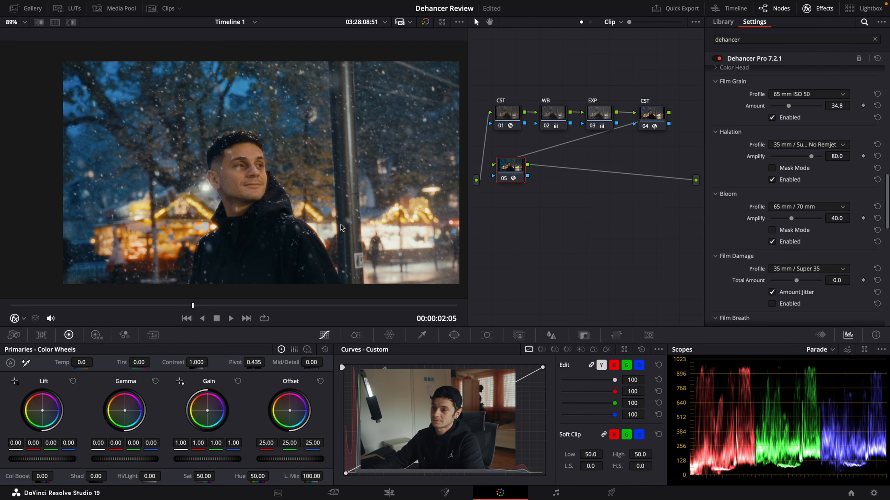
Step: Try Bloom's Amplify at 70.7, compare the module off and on and full screen, and set Amplify to 50.5
drag(791, 218, 806, 220)
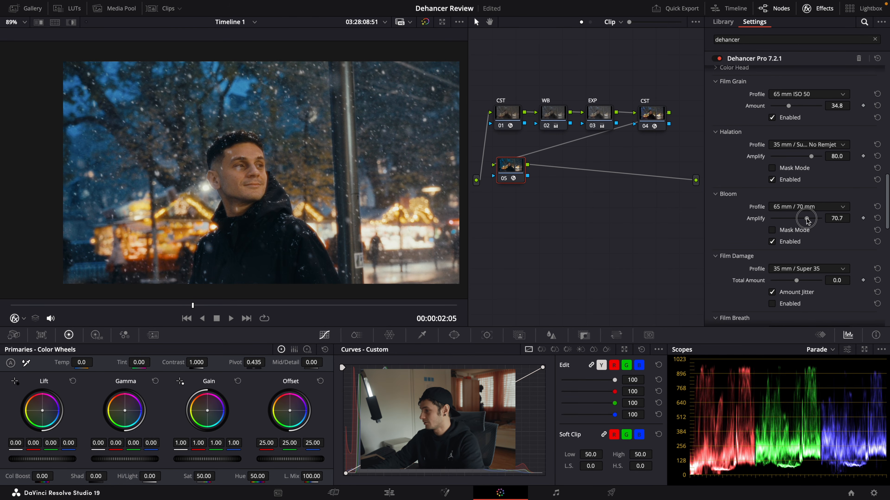
click(774, 241)
click(774, 242)
key(super+f)
key(super+f)
drag(806, 218, 796, 220)
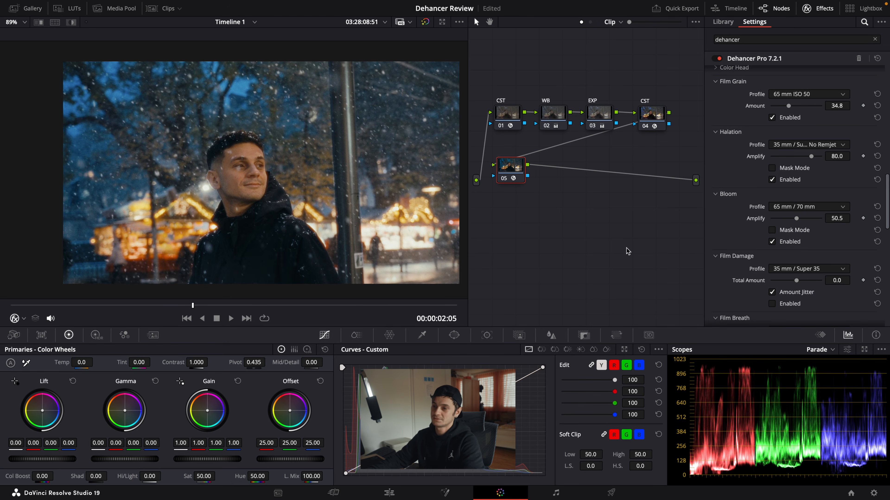
Step: Look through the remaining modules down to Options, and compare the image with node 05 off and on, including full screen
scroll(731, 222, down, 3)
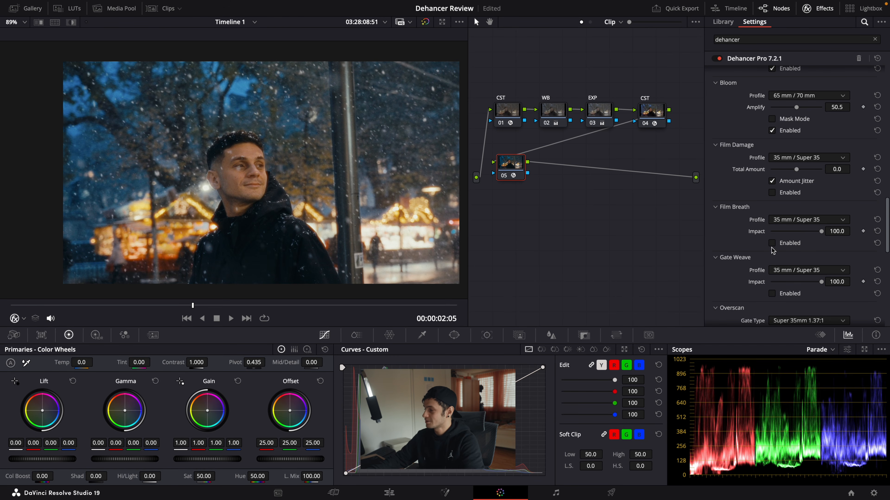
scroll(772, 250, down, 2)
scroll(772, 250, down, 6)
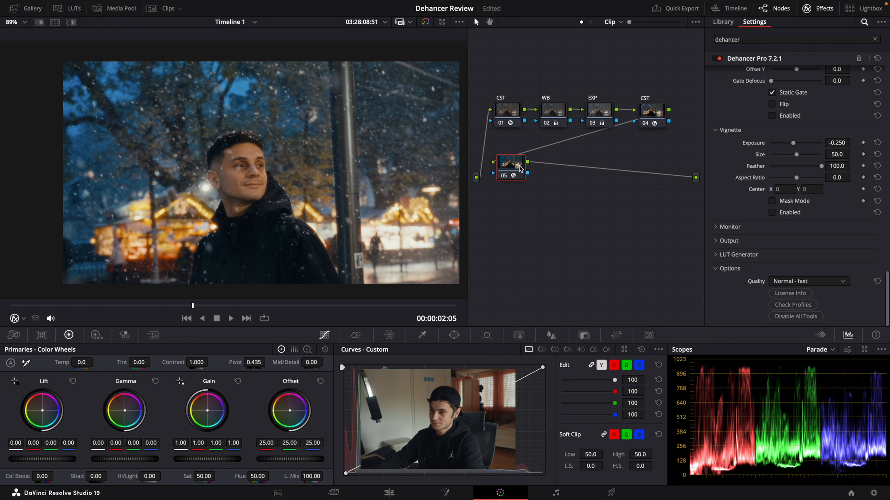
key(ctrl+d)
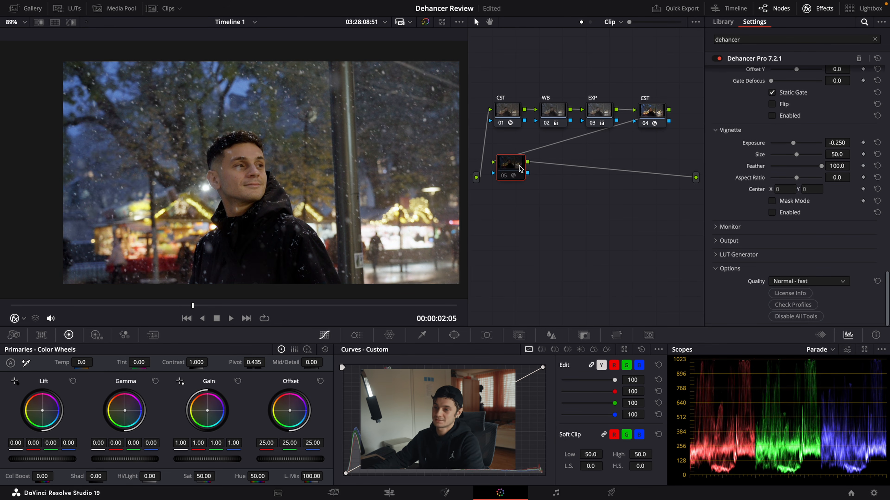
key(ctrl+d)
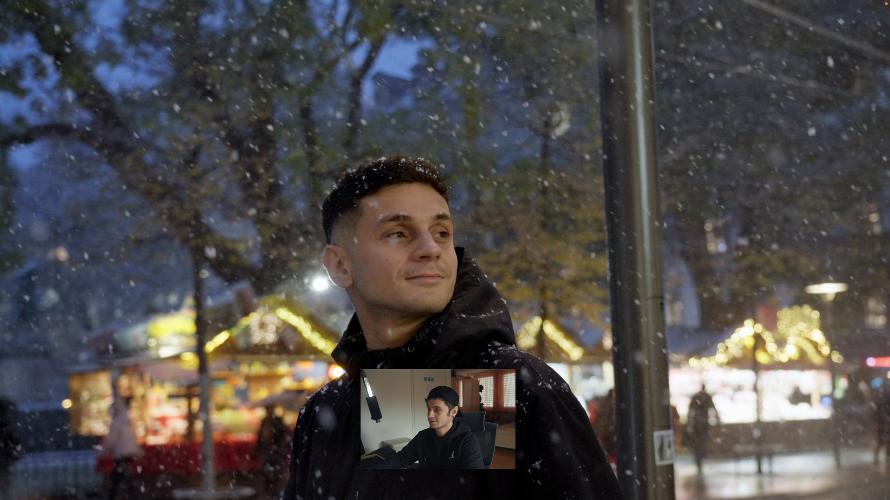
key(shift+d)
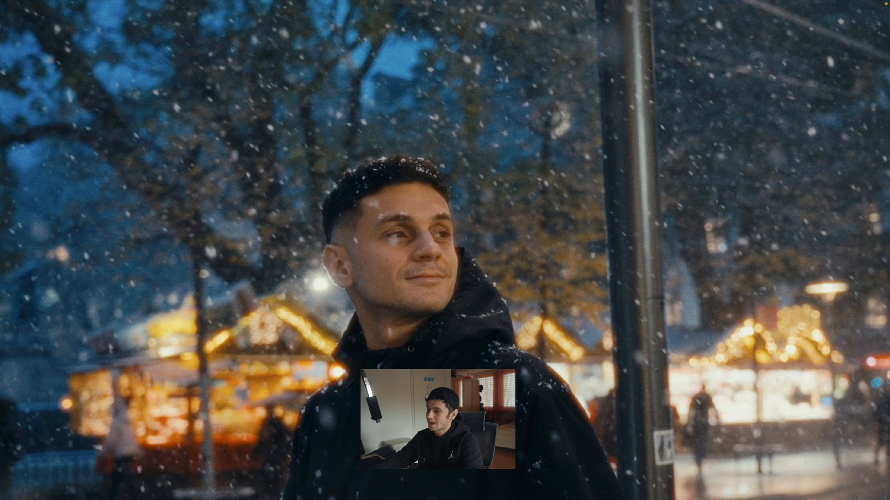
key(Escape)
Step: Set the Halation profile to 35 mm / Super 35
scroll(764, 183, up, 5)
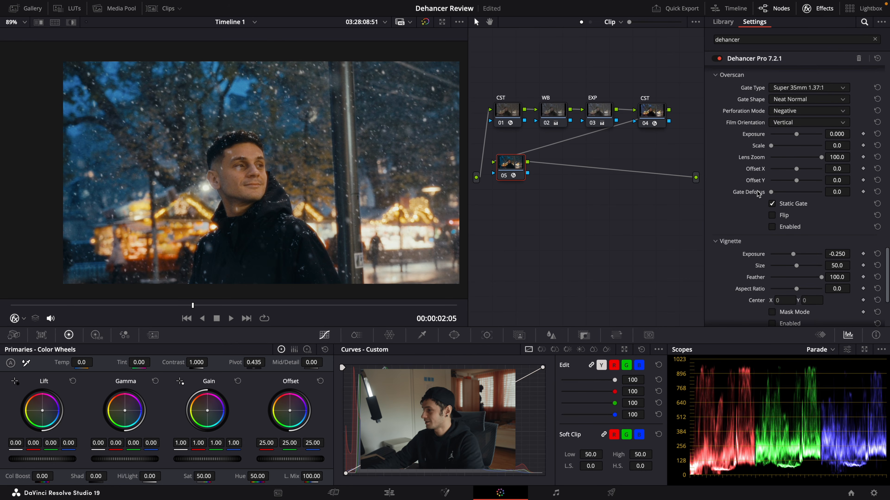
scroll(758, 196, up, 6)
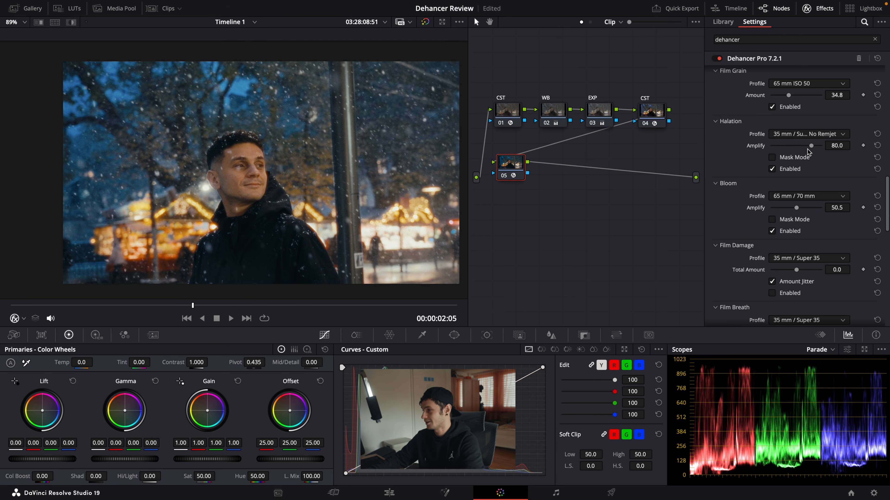
click(809, 134)
click(811, 198)
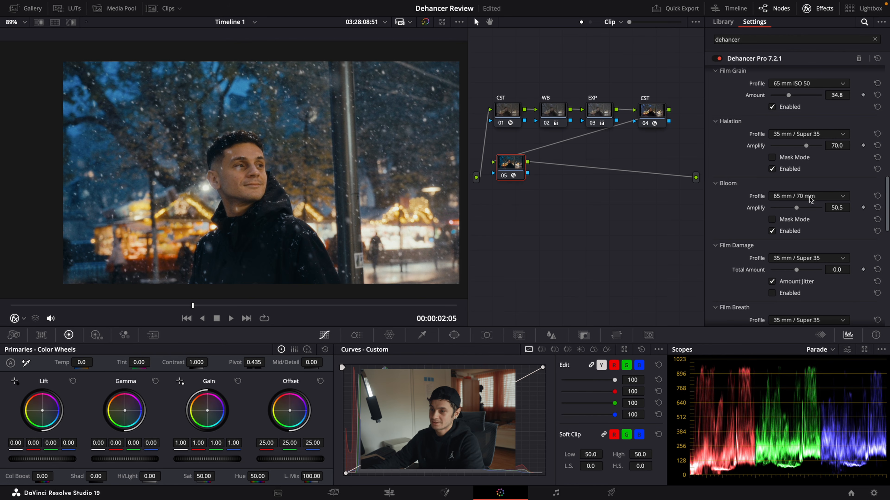
Step: View the clip full screen, play it back, and toggle node 05 off and on to compare the finished look
key(super+f)
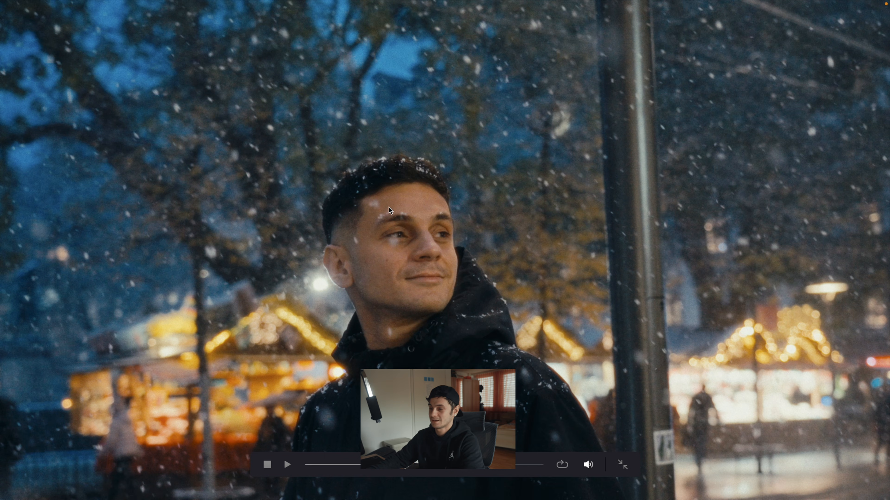
key(super+f)
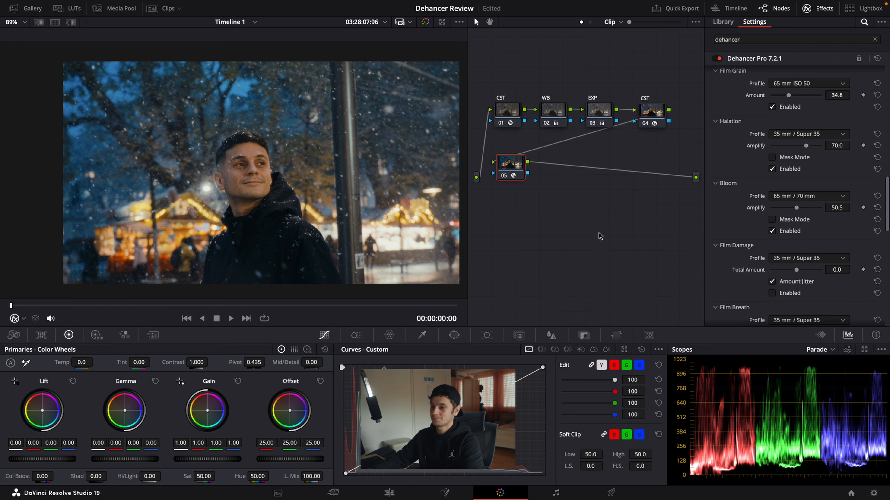
key(space)
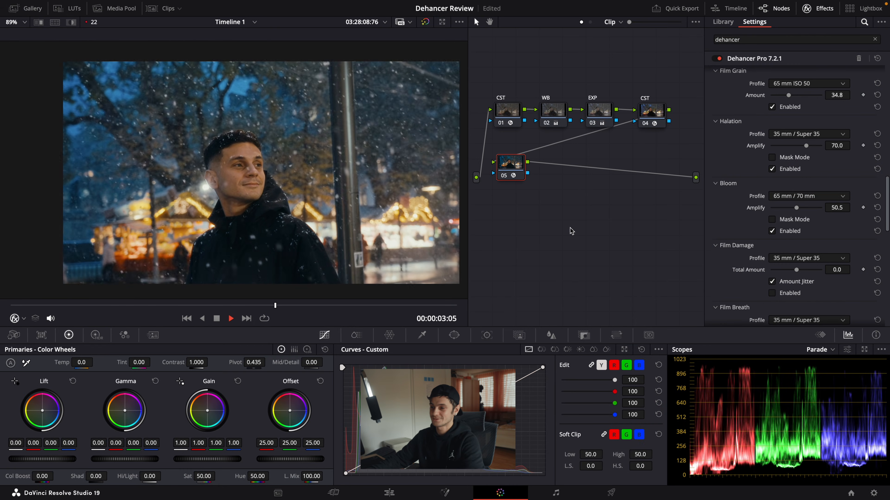
click(509, 174)
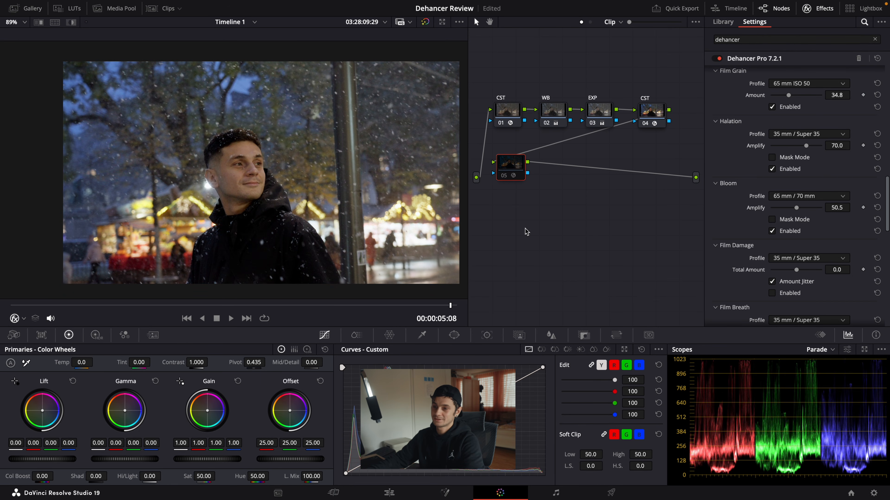
key(super+d)
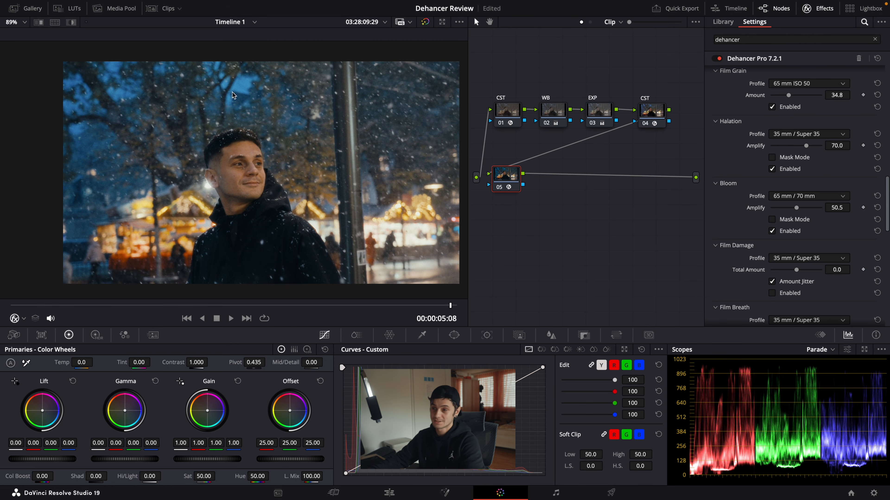
Step: Insert a new serial node after CST node 04 and space it apart from the Dehancer node in the second row
click(648, 115)
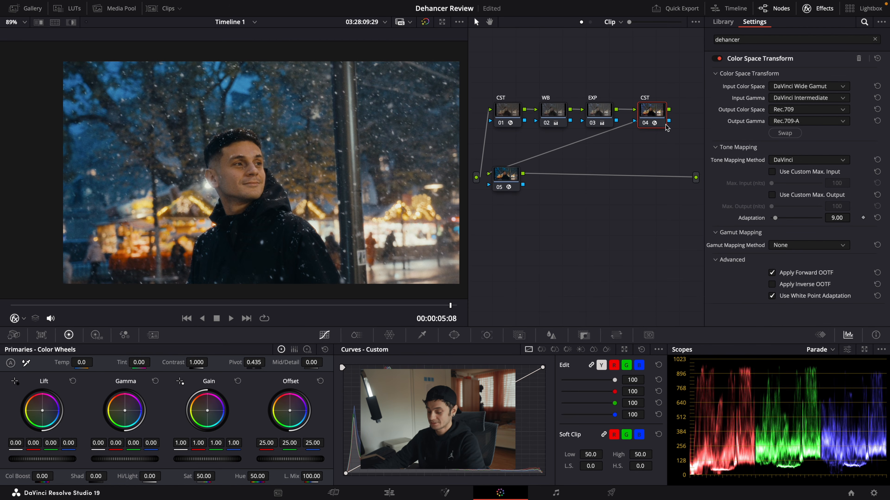
key(alt+s)
drag(503, 181, 620, 175)
drag(492, 153, 506, 178)
Step: Clear the effects search and apply Radial Blur to the new node 05
click(747, 42)
key(BackSpace)
key(BackSpace)
key(BackSpace)
key(BackSpace)
key(BackSpace)
key(BackSpace)
key(BackSpace)
key(BackSpace)
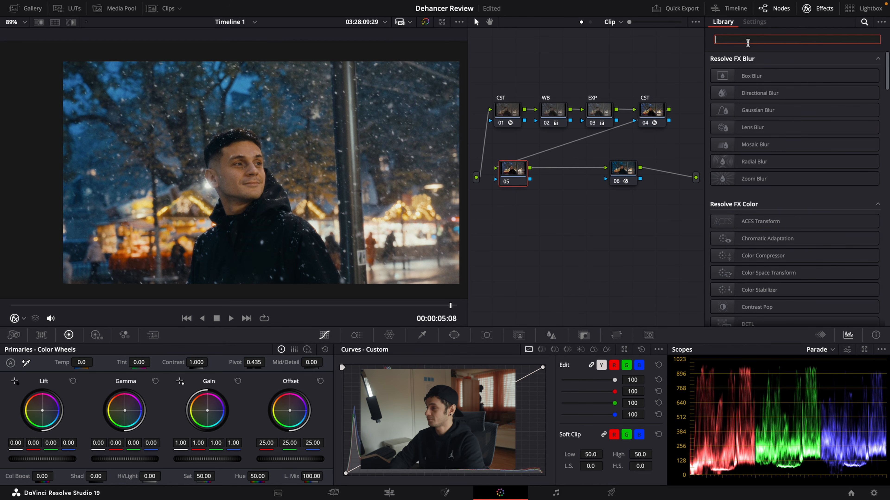
drag(765, 161, 514, 178)
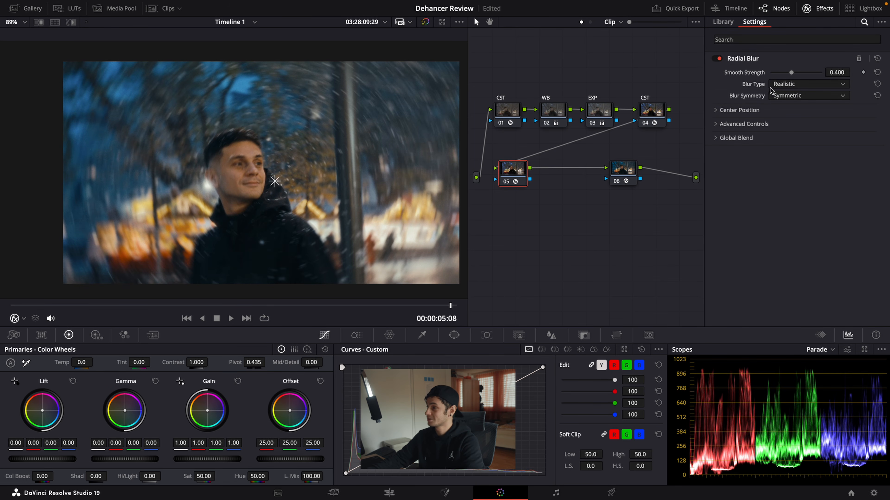
Step: Reduce the Radial Blur's Smooth Strength to 0.250
drag(791, 74, 783, 75)
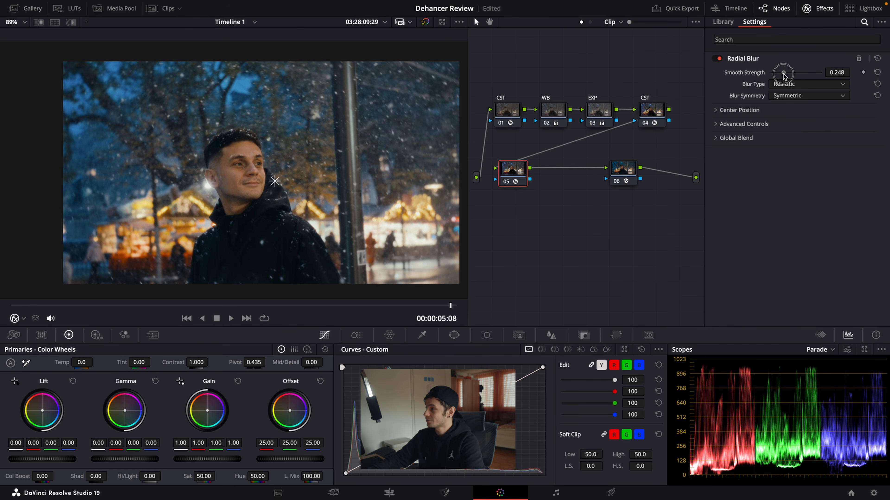
double_click(841, 72)
text(.)
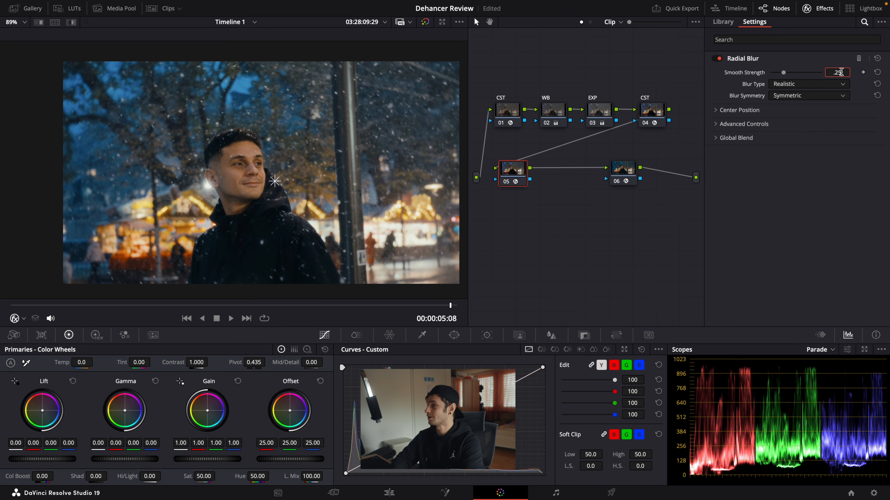
text(25)
key(Return)
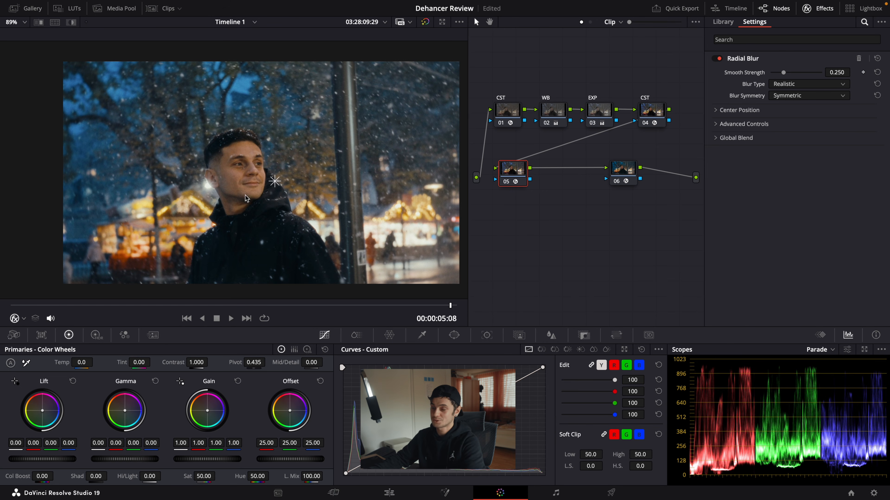
Step: Compare the image with the Radial Blur node off and on, and check it full screen
click(557, 213)
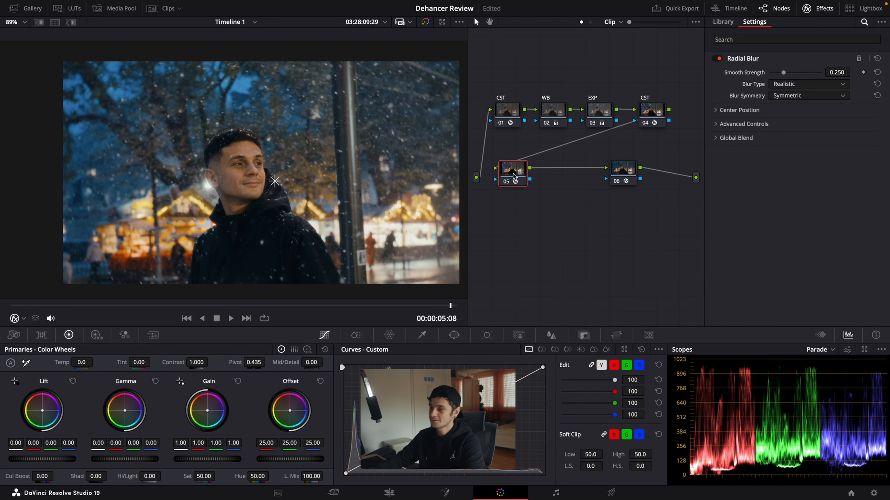
key(ctrl+d)
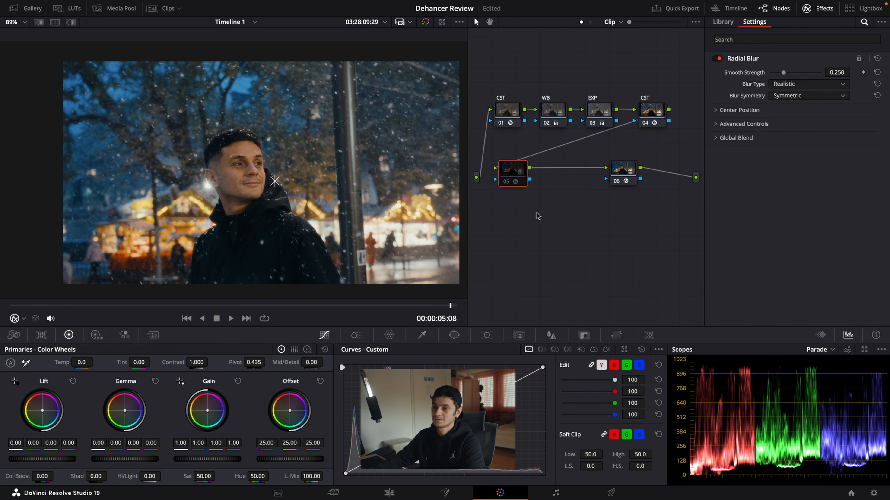
key(ctrl+d)
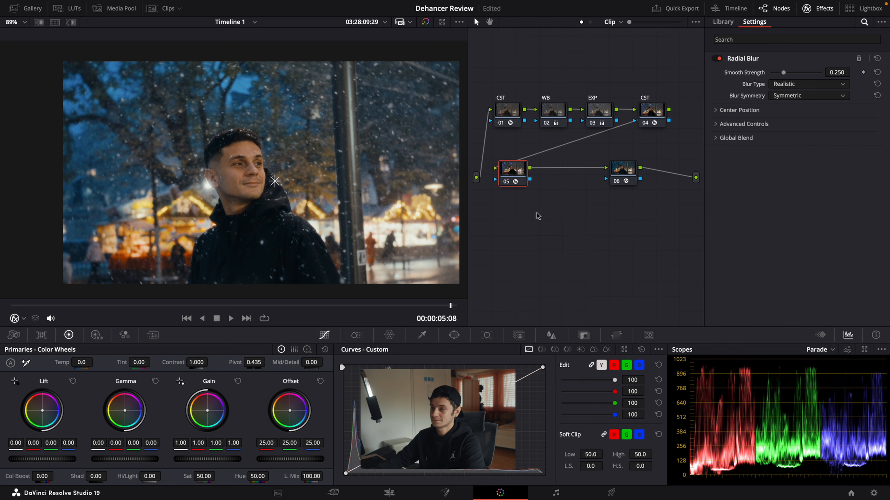
key(super+f)
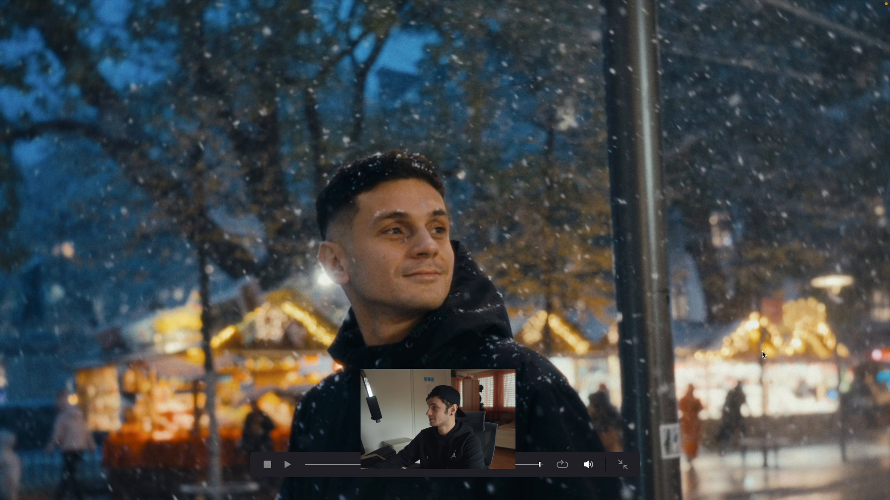
key(super+f)
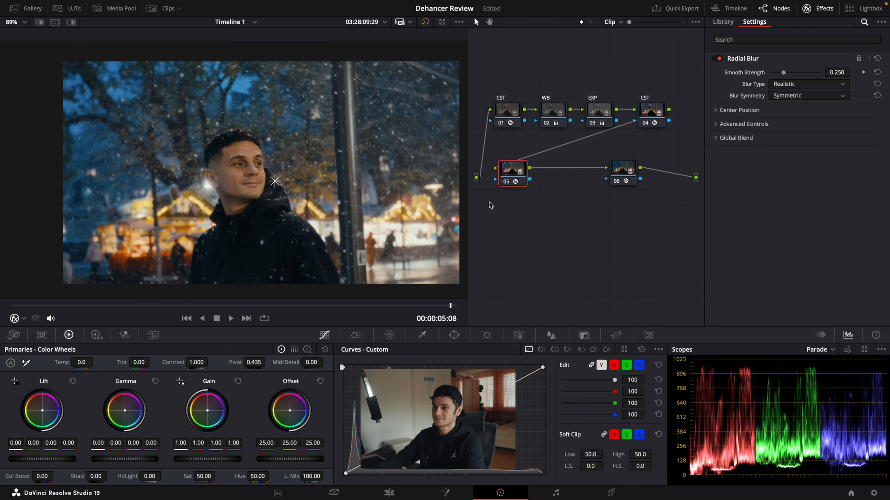
drag(784, 72, 785, 73)
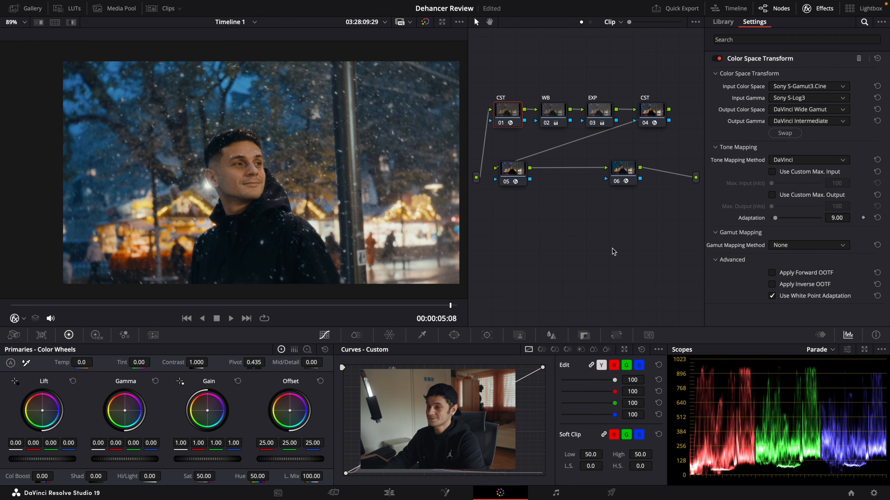
Step: Bypass the whole grade, and re-enable the CST, WB, EXP, Dehancer and Radial Blur nodes in stages to review each contribution
key(alt+d)
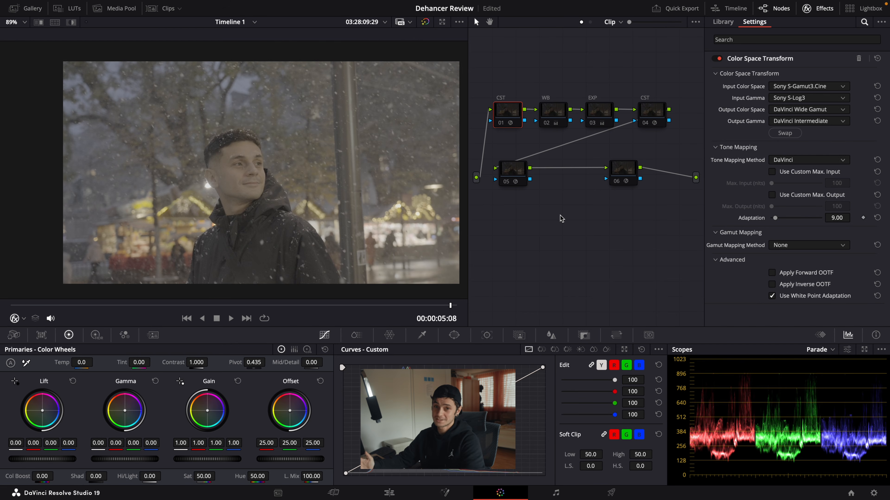
click(660, 110)
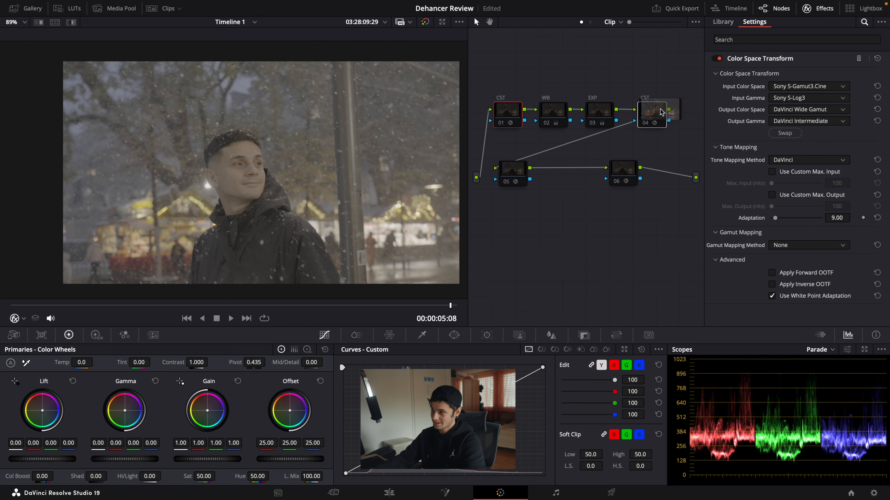
key(super+d)
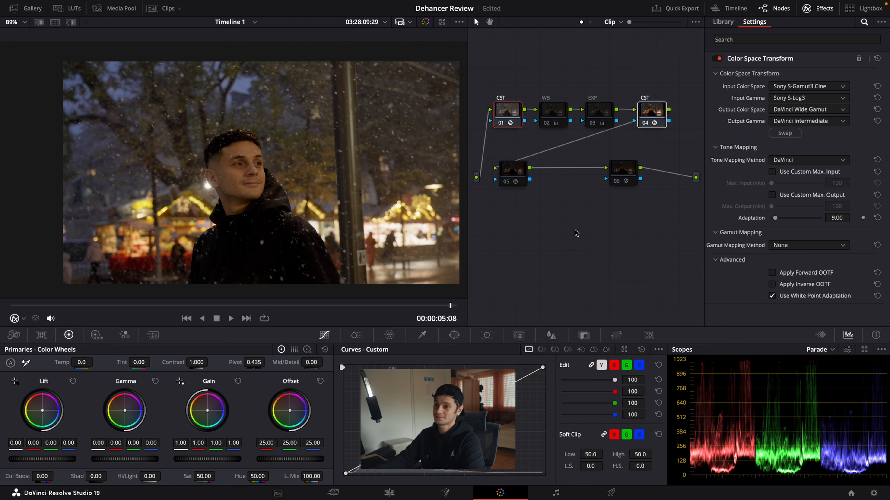
click(554, 114)
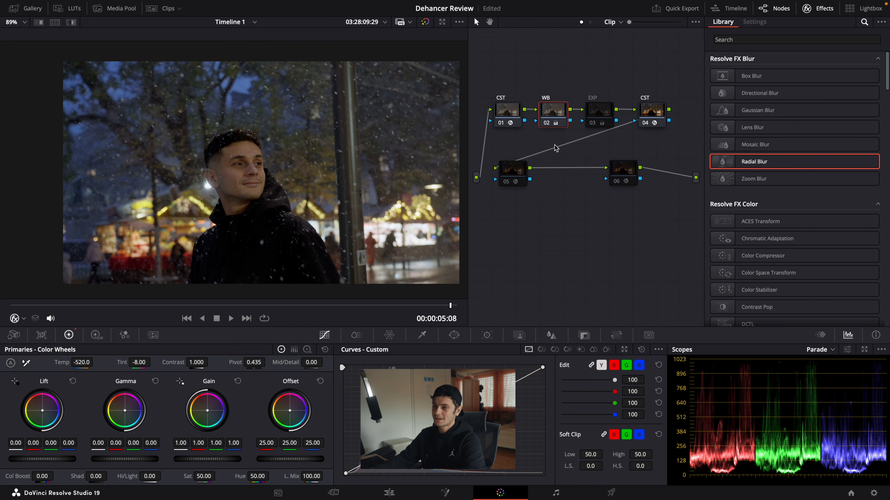
click(603, 123)
key(super+d)
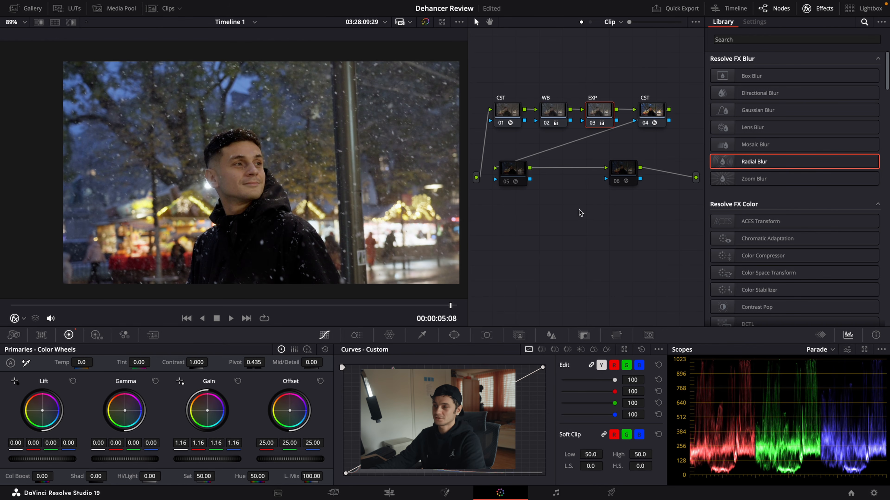
click(619, 175)
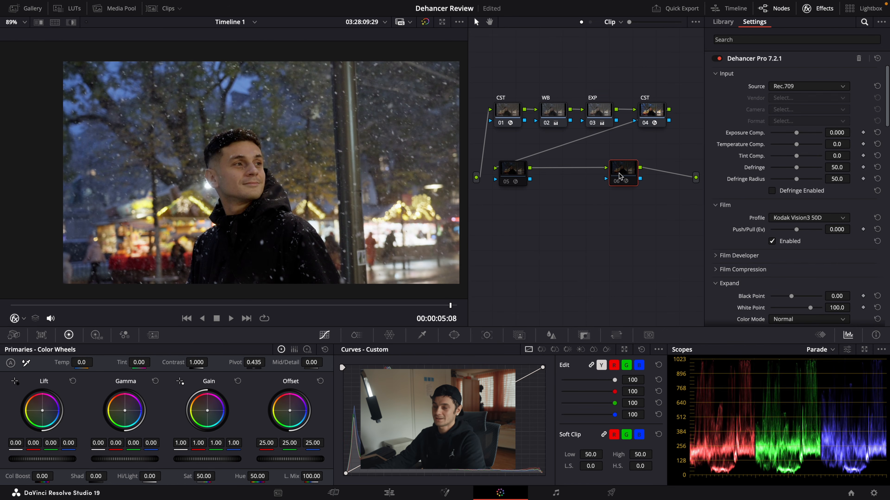
key(super+d)
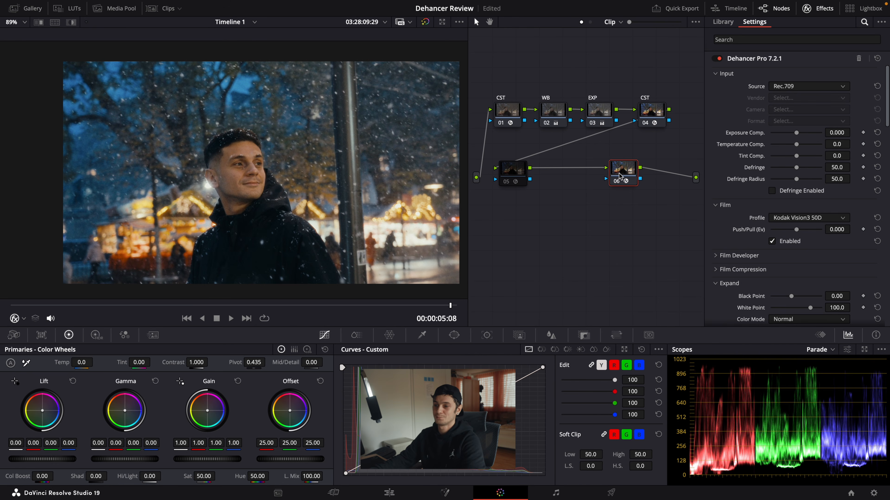
click(517, 175)
key(super+d)
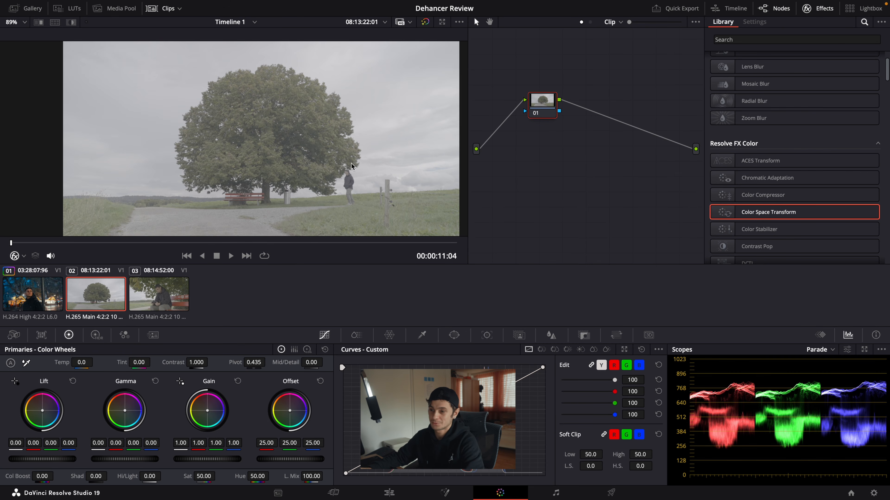
Step: Preview clip 03, return to clip 02, add a serial node and apply Color Space Transform to both of its nodes
click(165, 296)
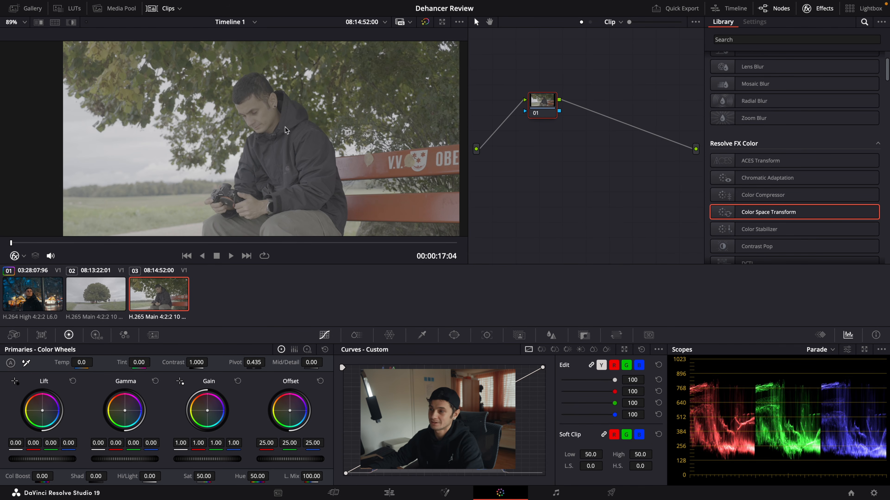
key(Up)
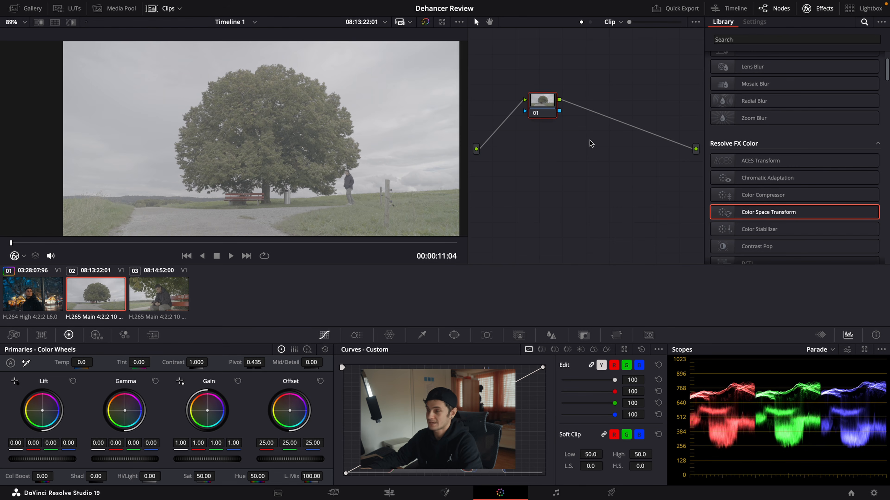
key(alt+s)
drag(744, 217, 539, 110)
drag(744, 216, 589, 109)
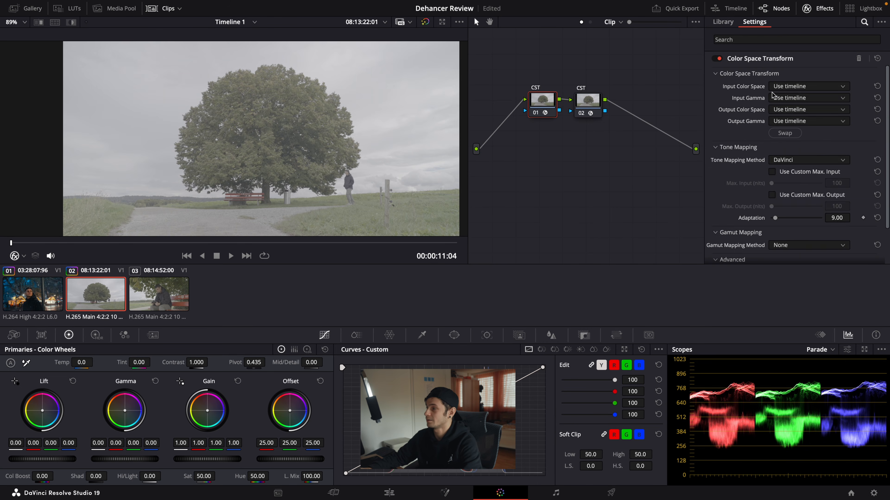
Step: Set the first CST node's input color space to Sony S-Gamut3.Cine and its input gamma to Sony S-Log3
click(782, 86)
scroll(816, 148, down, 12)
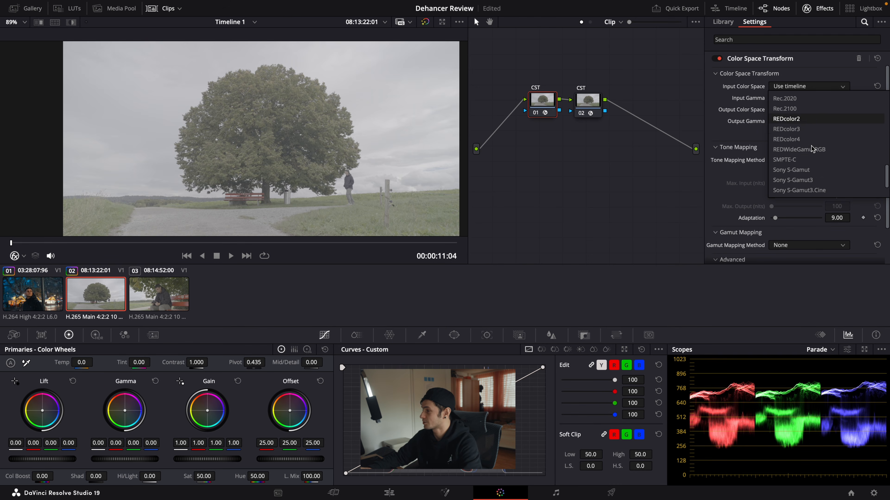
click(828, 160)
click(806, 97)
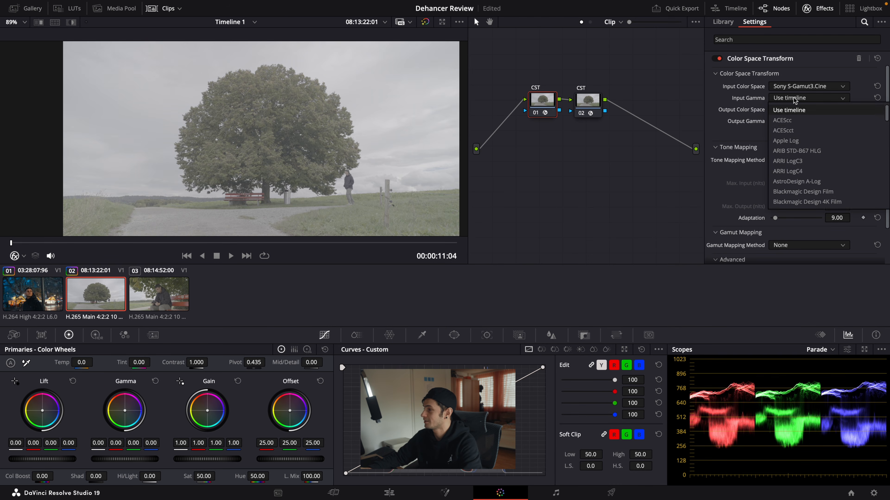
click(804, 182)
Step: Set the first CST node's output color space to DaVinci Wide Gamut and its output gamma to DaVinci Intermediate
click(806, 110)
scroll(808, 178, down, 6)
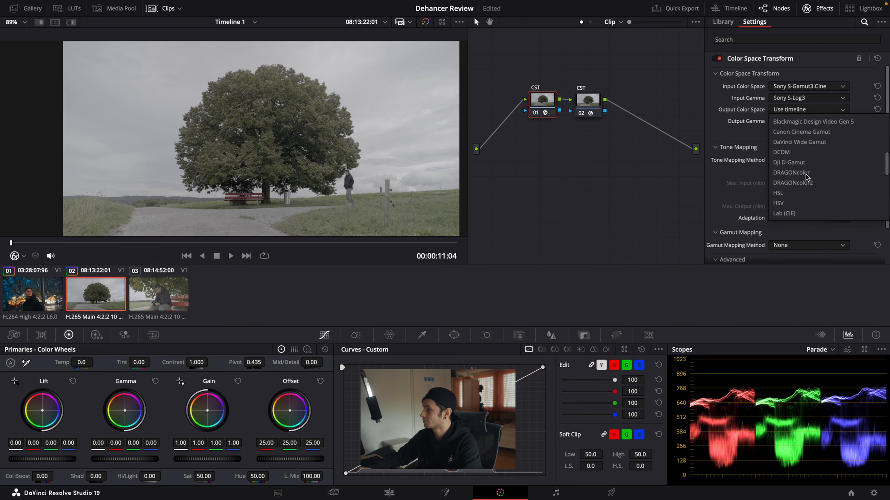
scroll(807, 176, up, 5)
click(784, 171)
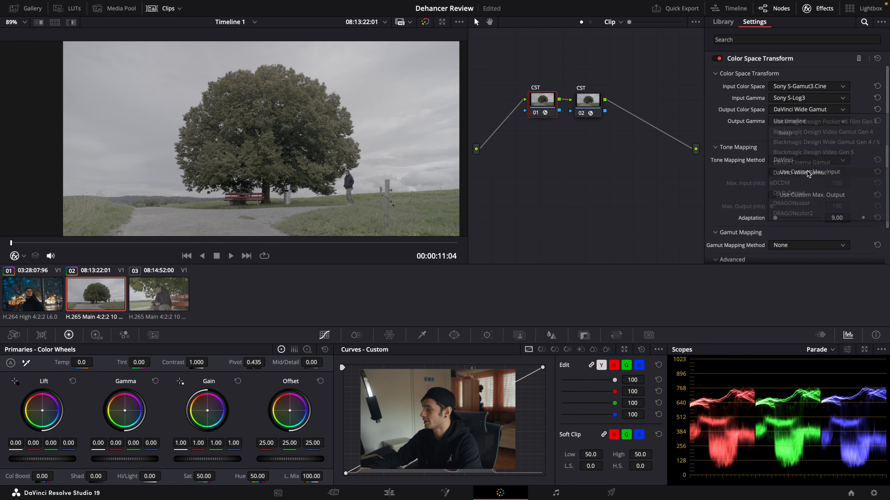
click(790, 121)
scroll(792, 158, up, 3)
click(784, 164)
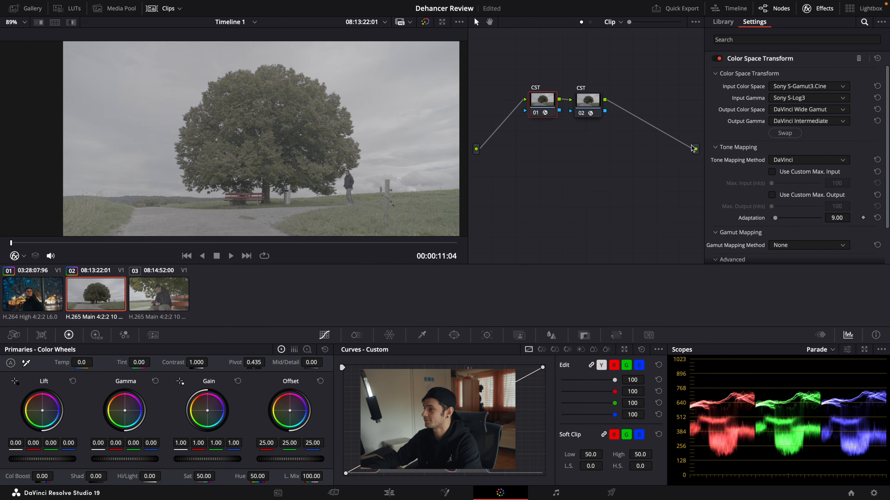
Step: Space out the second CST node and set its input to DaVinci Wide Gamut with DaVinci Intermediate gamma
drag(591, 106, 637, 106)
click(784, 86)
scroll(808, 139, down, 5)
scroll(807, 138, up, 1)
click(803, 135)
click(788, 99)
scroll(795, 147, down, 5)
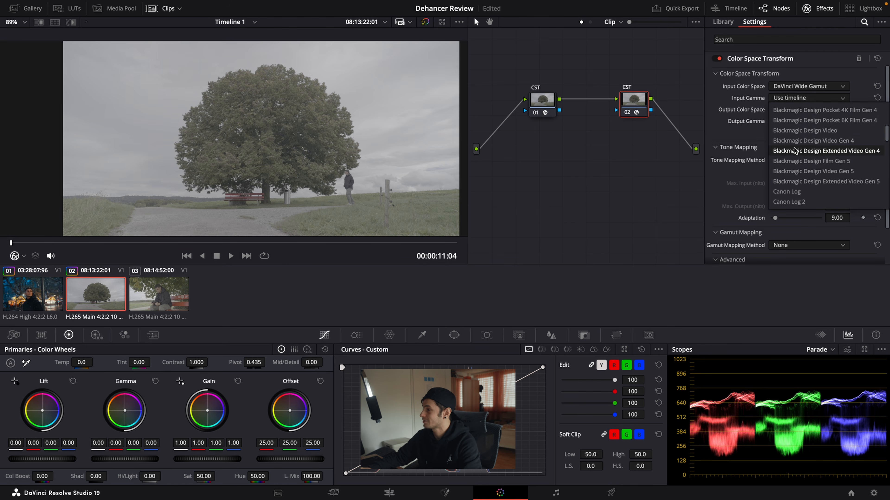
click(796, 151)
Step: Set the second CST node's output color space to Rec.709 and its output gamma to Rec.709-A
click(796, 111)
scroll(802, 153, down, 5)
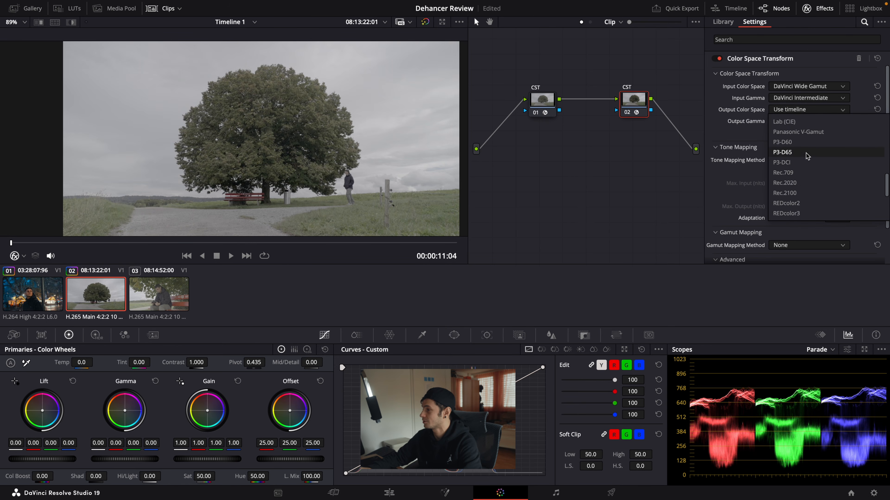
scroll(802, 153, up, 2)
click(799, 137)
click(802, 121)
scroll(799, 165, down, 3)
scroll(801, 172, down, 4)
click(802, 184)
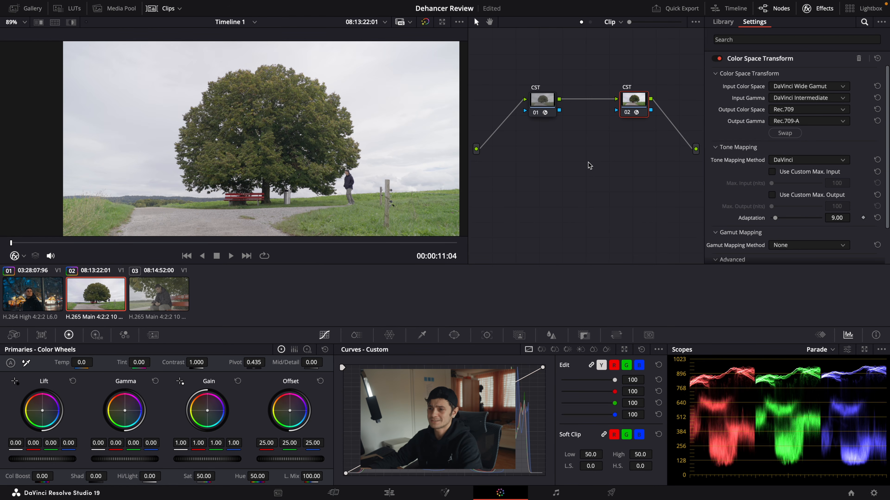
Step: Make room between the two CST nodes of the tree clip and insert two serial nodes after the first one
click(636, 112)
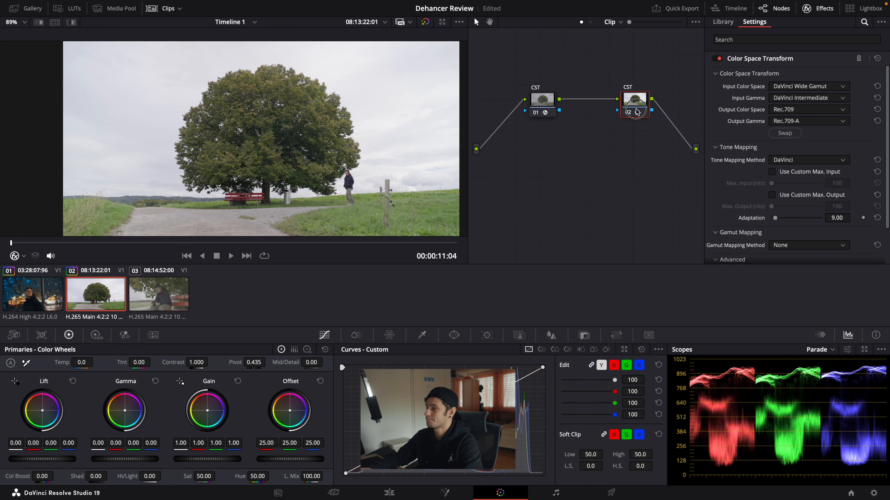
drag(636, 112, 660, 113)
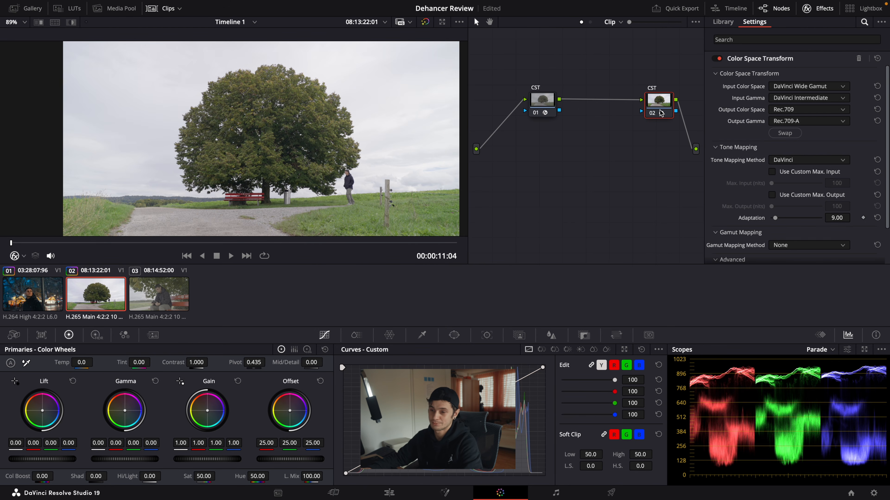
click(542, 105)
key(alt+s)
key(alt+s)
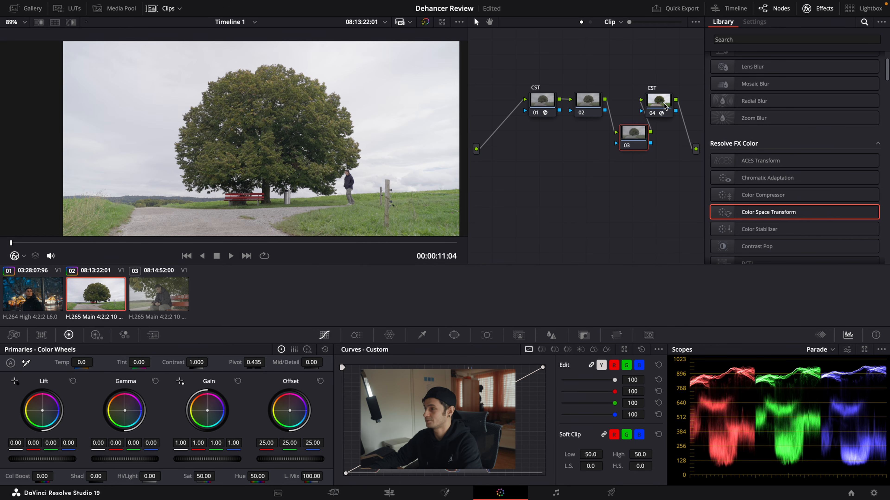
Step: Line up the tree clip's nodes in one row and label the two middle nodes WB and EXP
drag(663, 103, 678, 101)
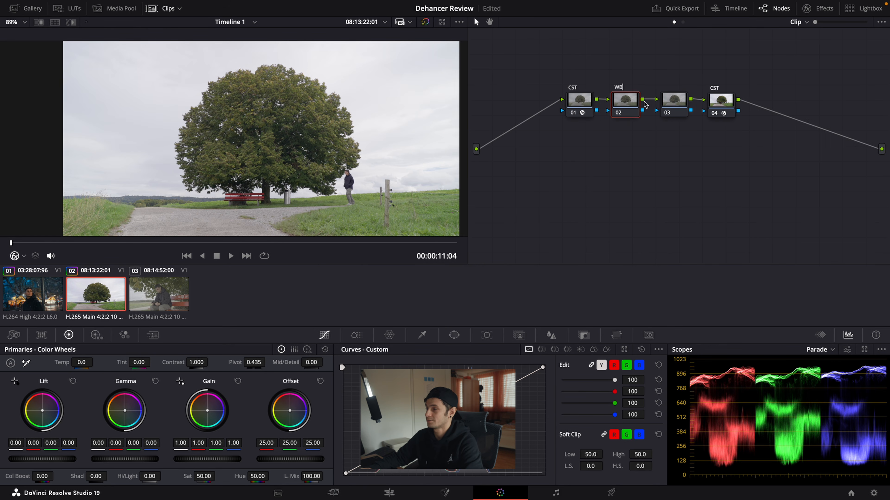
click(667, 106)
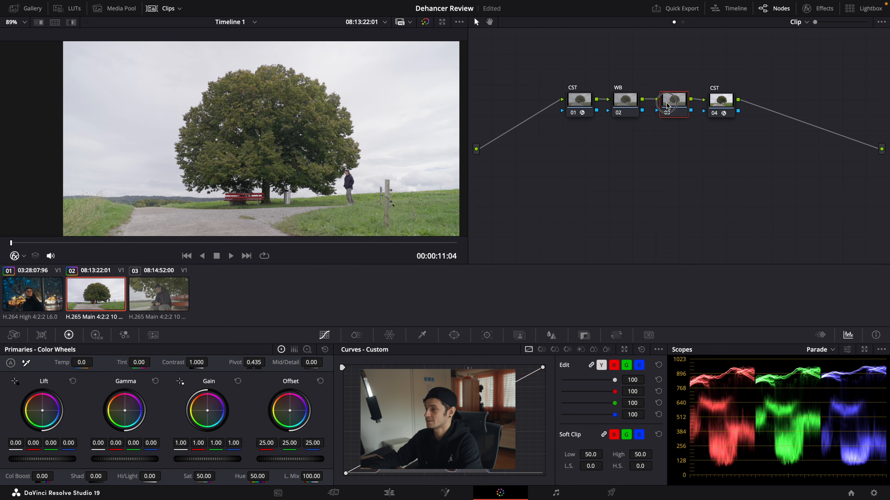
text(E)
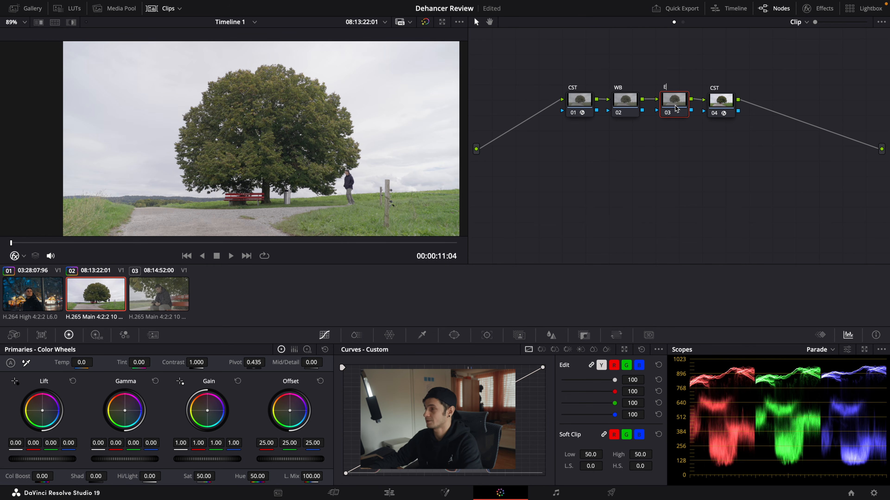
text(XP)
Step: Adjust the temperature slightly on the WB node, and lower the gain and lift on the EXP node, checking the picture full screen
click(627, 108)
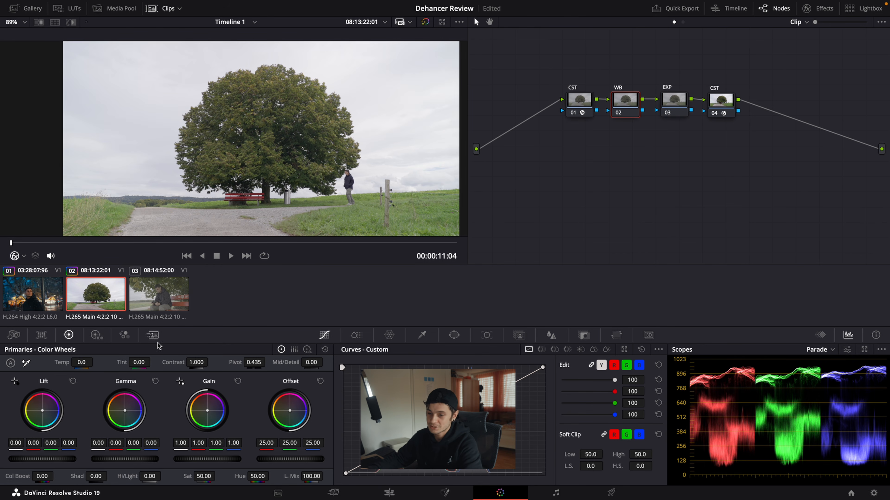
drag(84, 362, 82, 362)
click(674, 101)
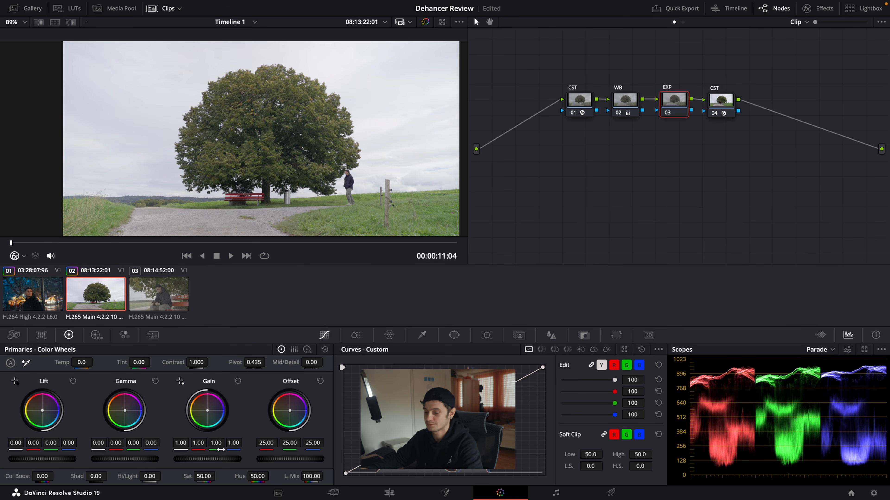
drag(209, 459, 149, 451)
drag(41, 461, 18, 454)
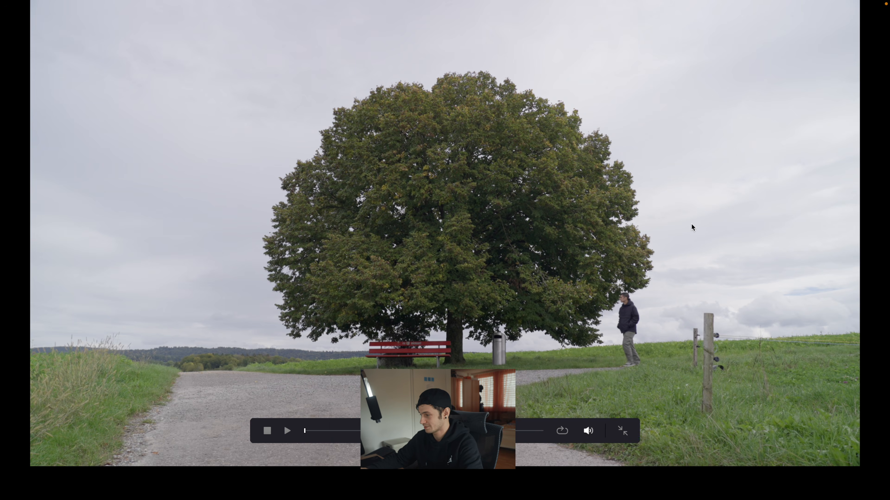
key(Escape)
Step: Add a serial node after the second CST node, place it below the first node and label it Dehancer
click(723, 106)
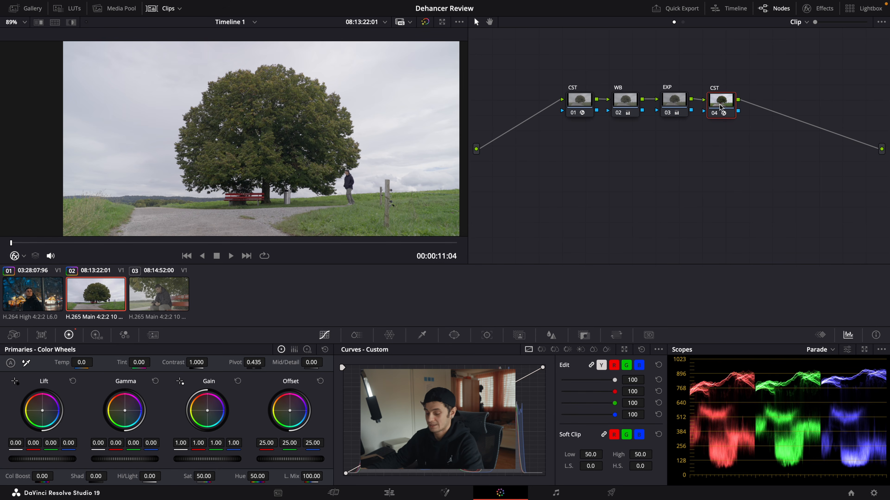
key(alt+s)
drag(759, 107, 581, 161)
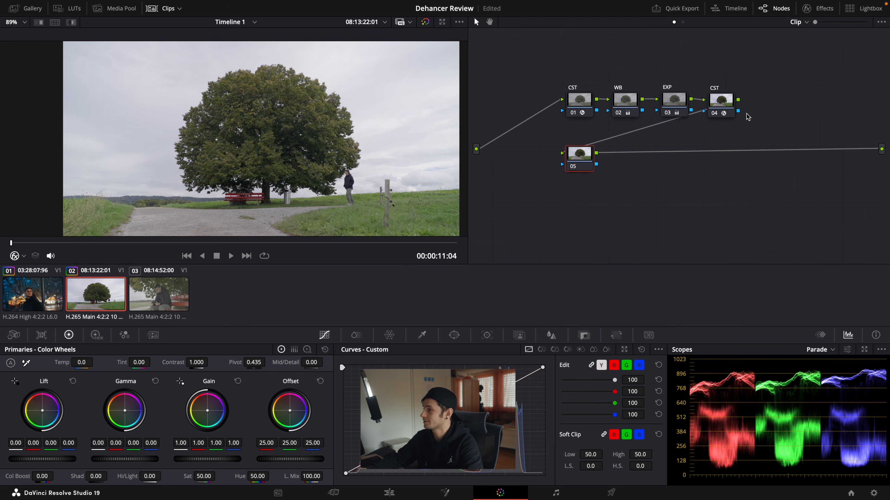
text(ncer)
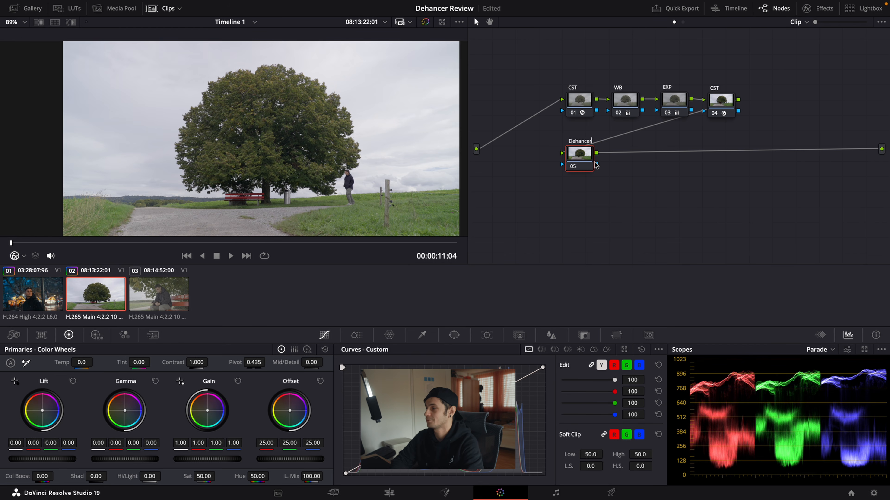
key(Return)
Step: Search the effects library for "dehancer" and apply Dehancer Pro 7.2.1 to the Dehancer node
click(813, 10)
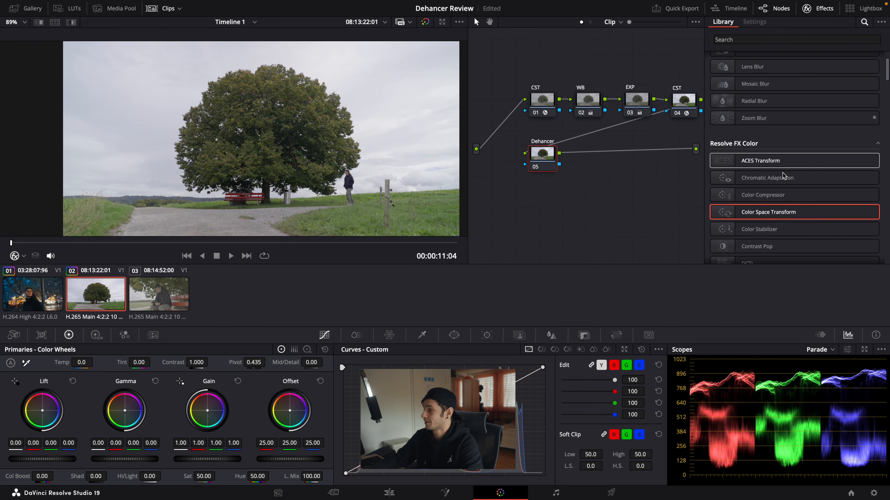
click(750, 39)
text(dehancer)
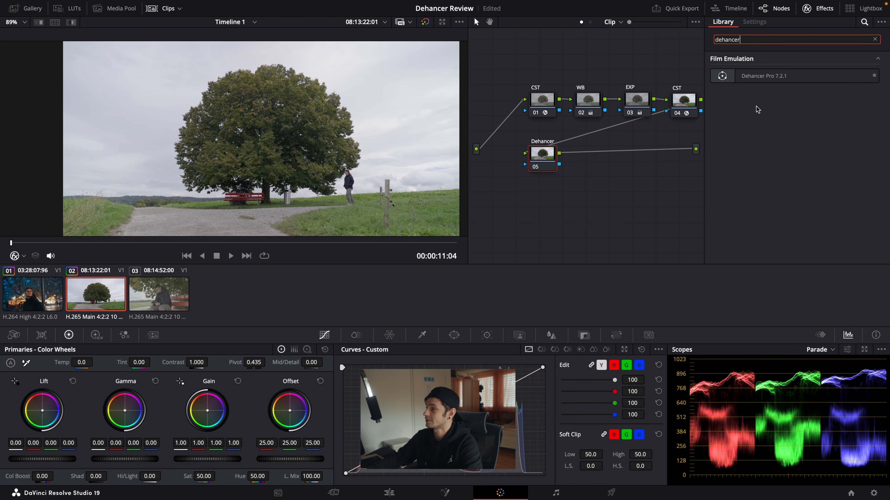
drag(764, 76, 546, 161)
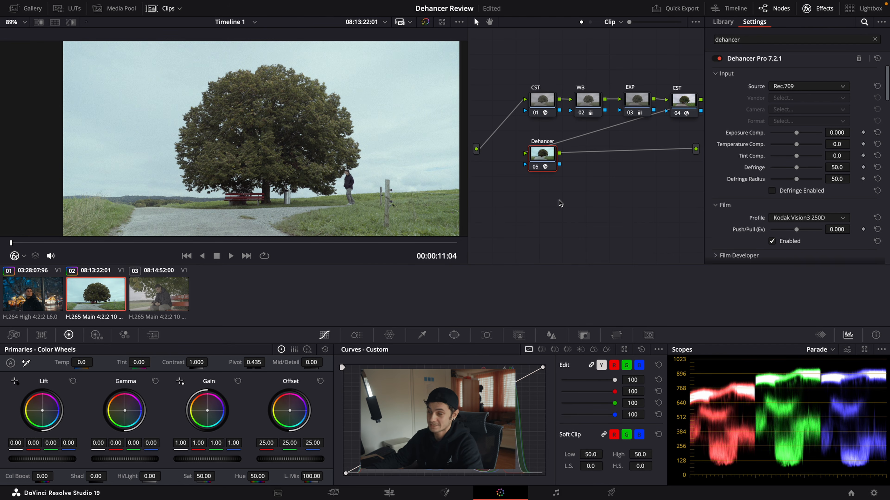
Step: Disable the Film, Expand, Print and Film Grain sections of the Dehancer Pro effect
scroll(819, 181, down, 5)
click(799, 192)
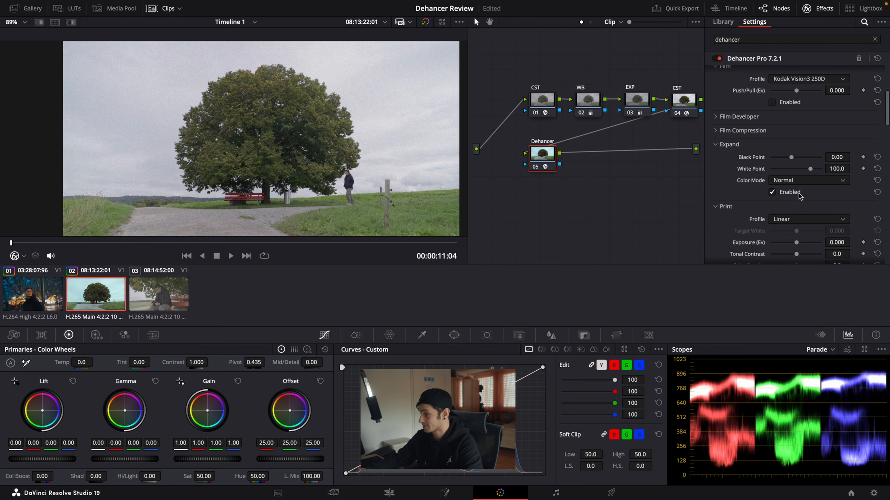
click(779, 194)
scroll(781, 198, down, 3)
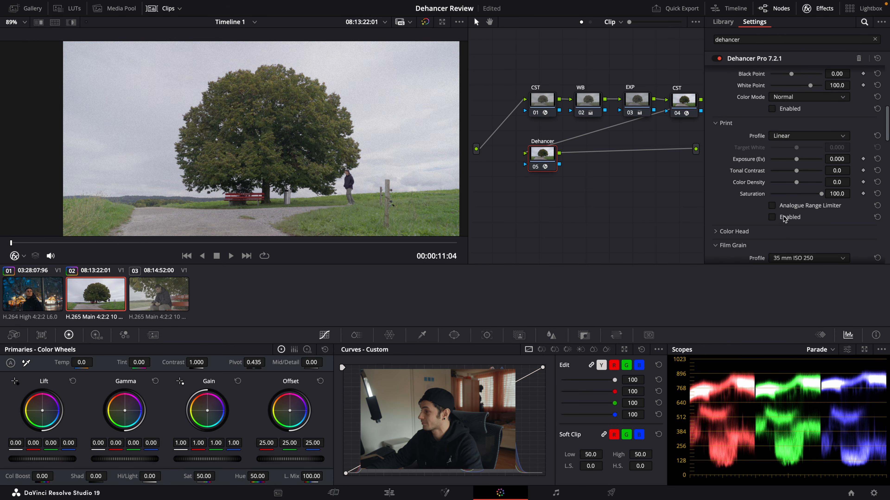
scroll(795, 216, down, 3)
click(773, 198)
scroll(799, 201, up, 5)
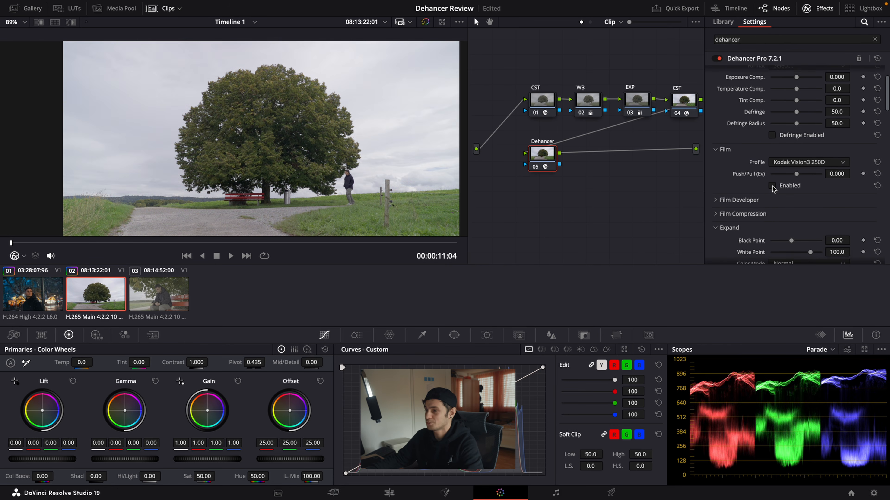
Step: Enable Dehancer's Film section and set its profile to Kodak Portra 400
click(772, 186)
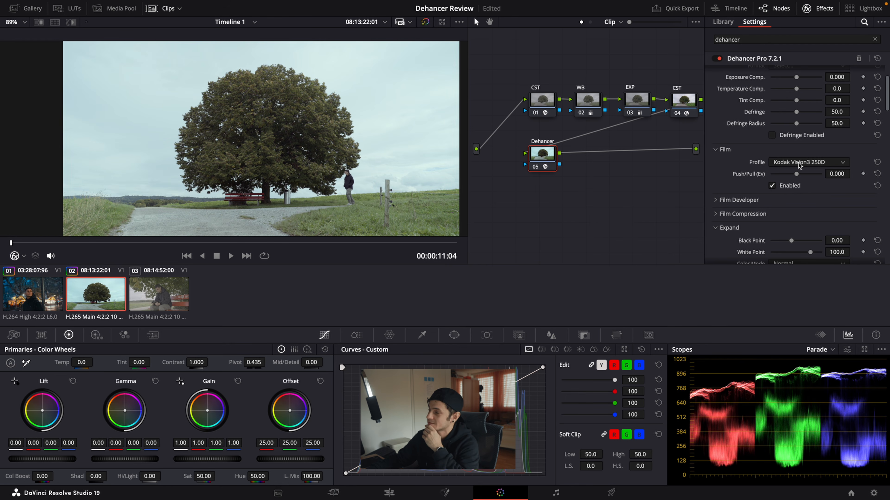
click(798, 163)
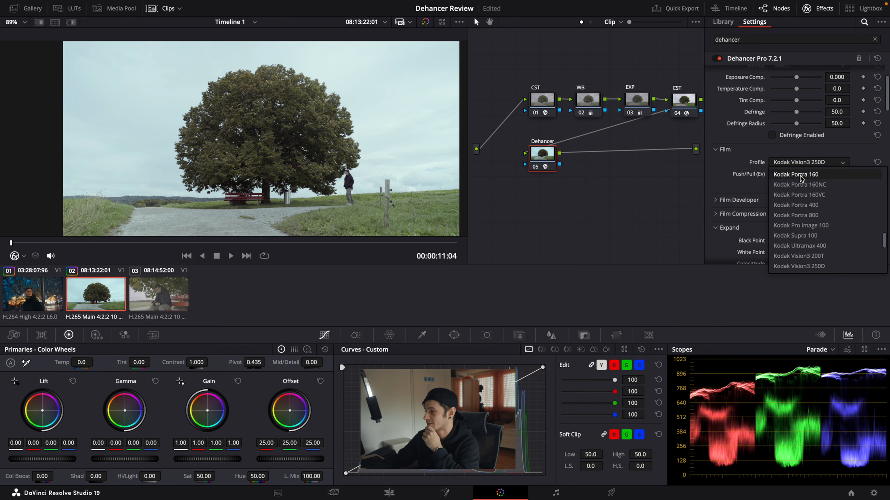
click(804, 206)
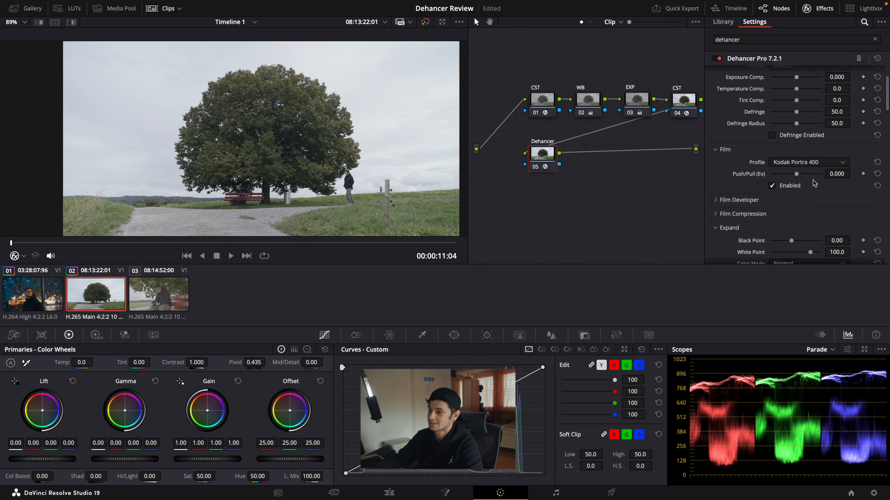
Step: Enable Dehancer's Print section with the Kodak 2383 Print Film profile, and compare the picture with the node off and on
scroll(813, 183, down, 5)
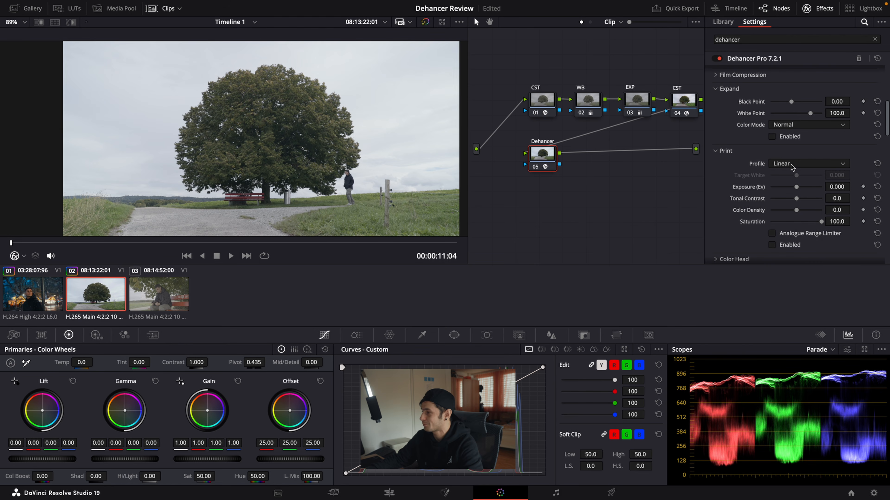
click(773, 245)
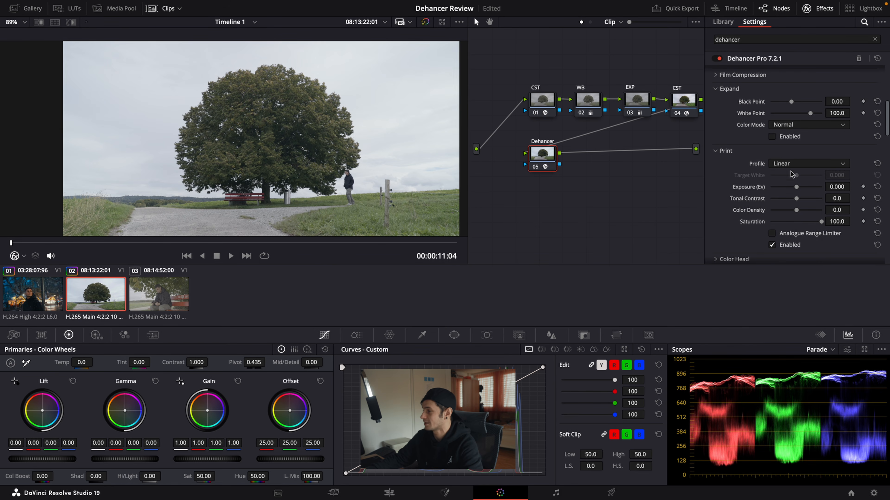
click(790, 164)
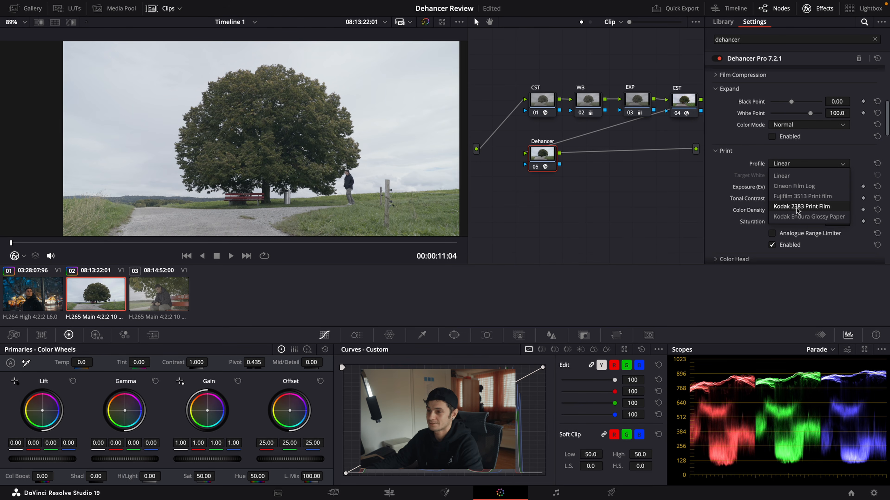
click(797, 207)
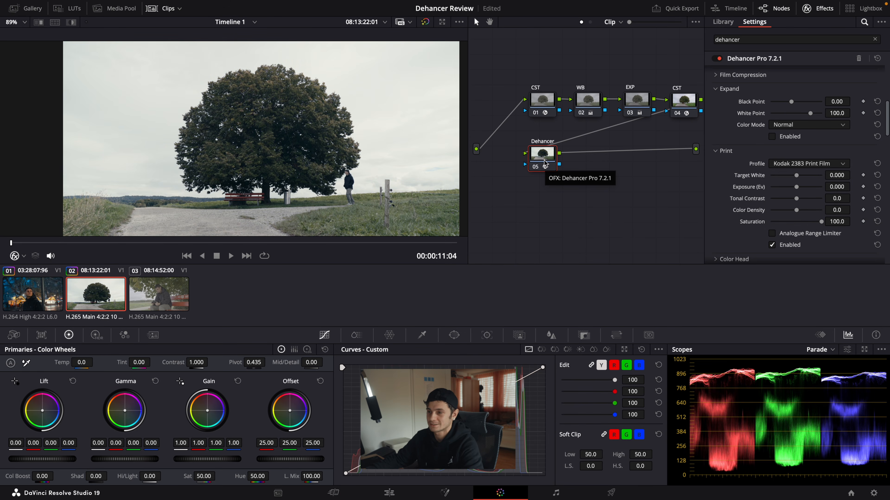
key(super+d)
key(super+d)
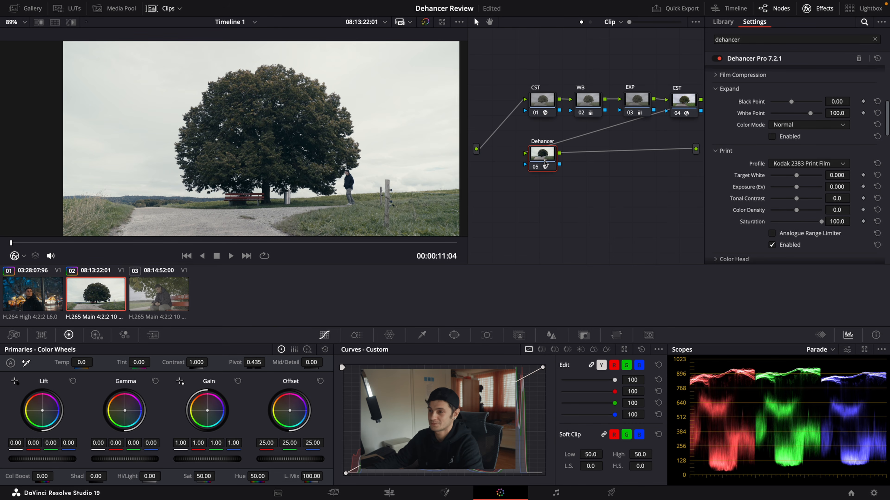
Step: Change the Film profile of the Dehancer effect to Kodak Gold 200
scroll(793, 164, up, 4)
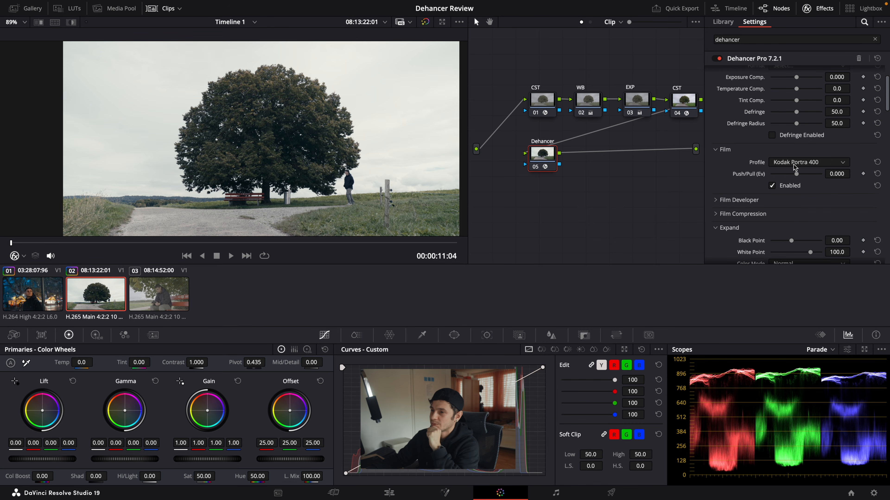
click(794, 164)
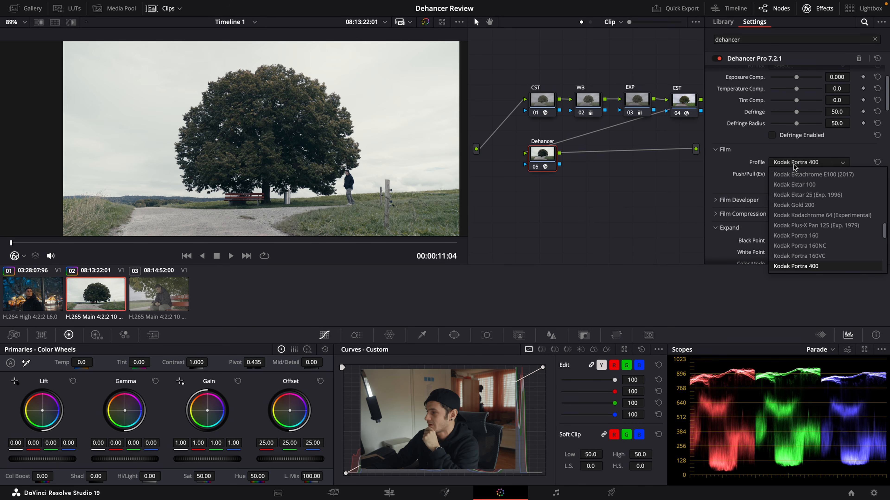
click(817, 231)
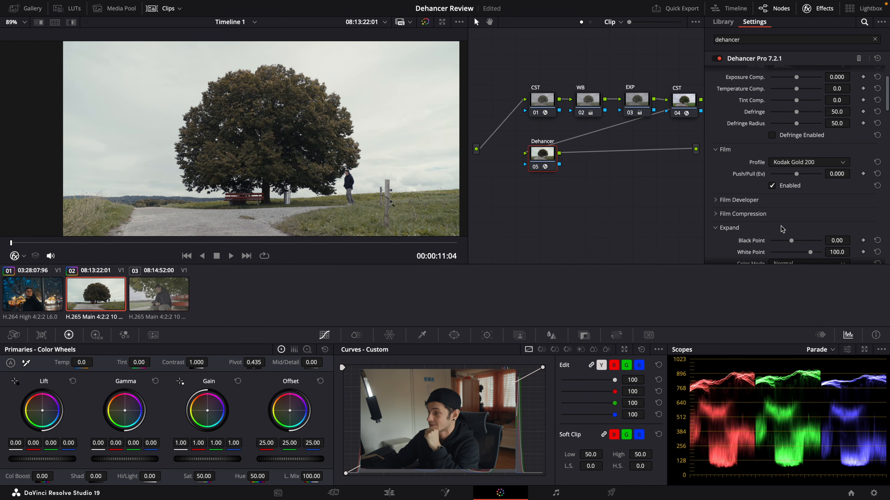
Step: Compare Fujicolor Pro 400H against Kodak Gold 200 as the Film profile, and toggle the Dehancer node to judge the Gold 200 look
click(809, 163)
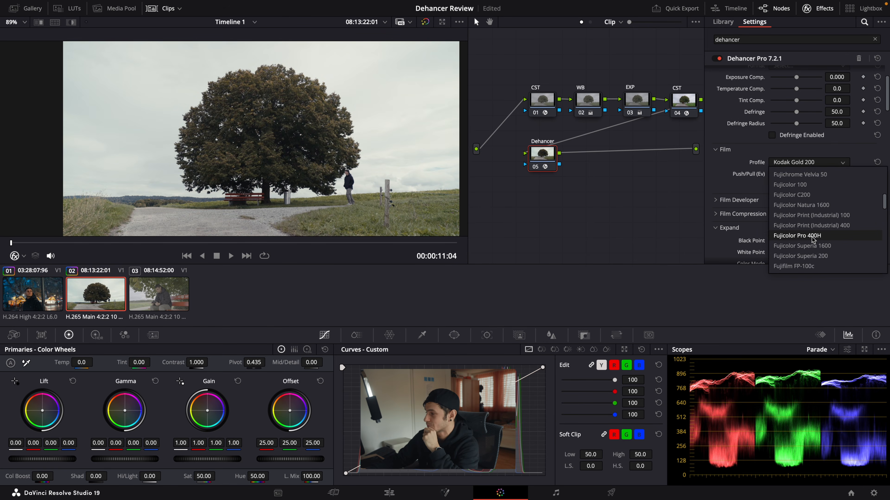
click(812, 237)
click(810, 162)
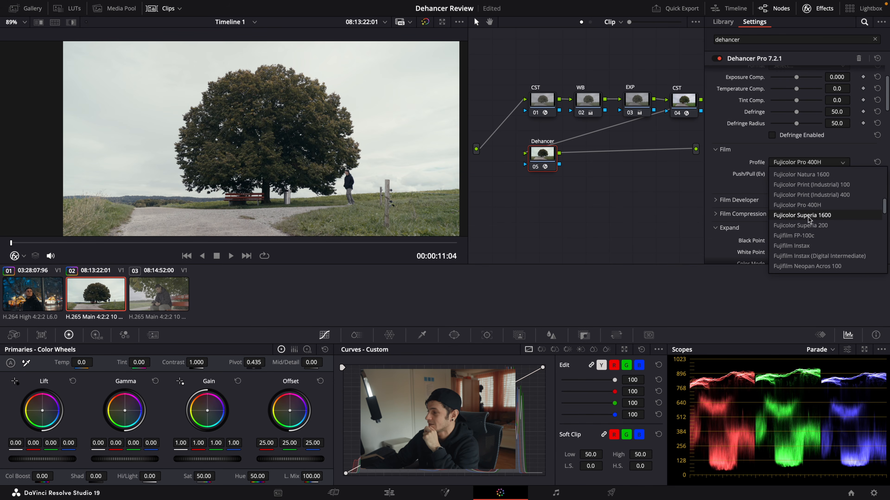
scroll(823, 242, down, 3)
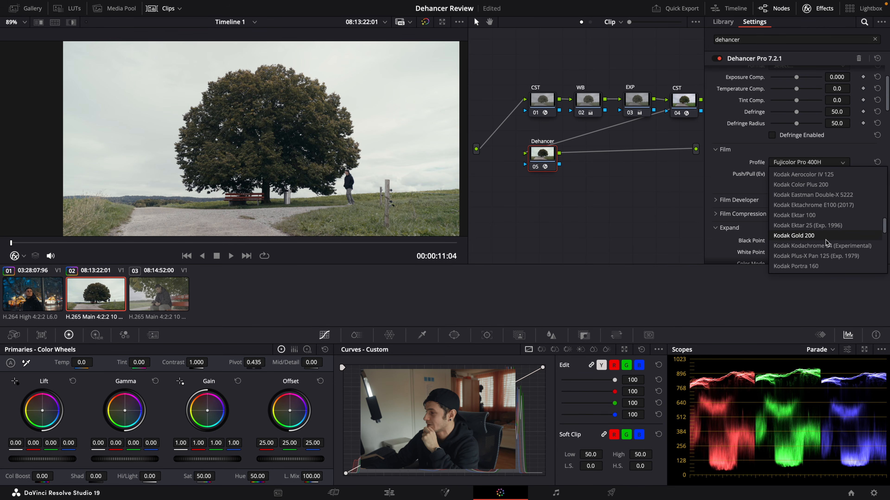
click(825, 240)
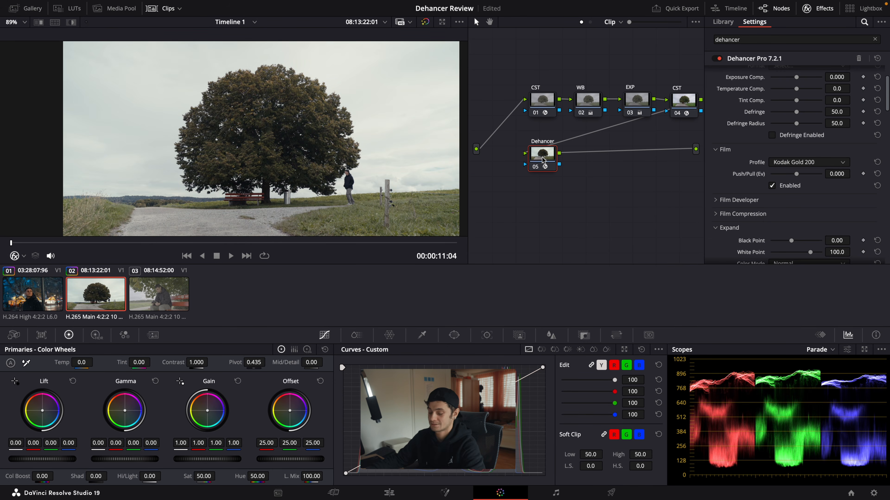
key(ctrl+d)
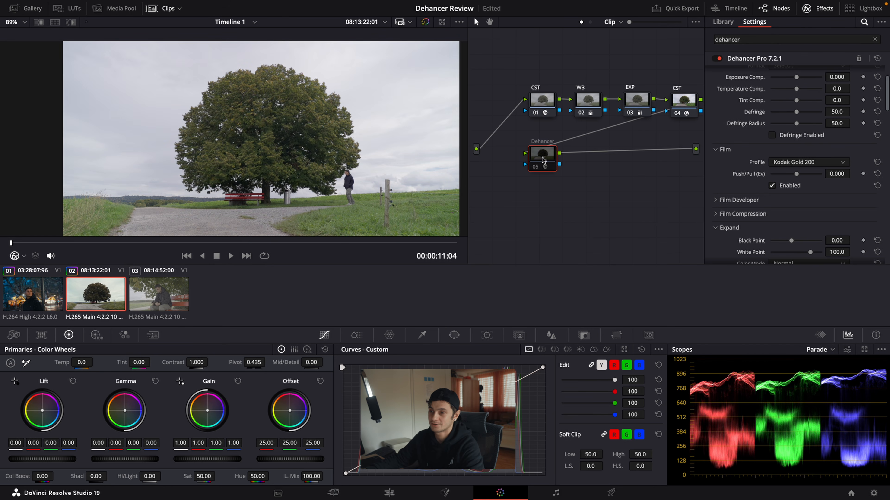
key(ctrl+d)
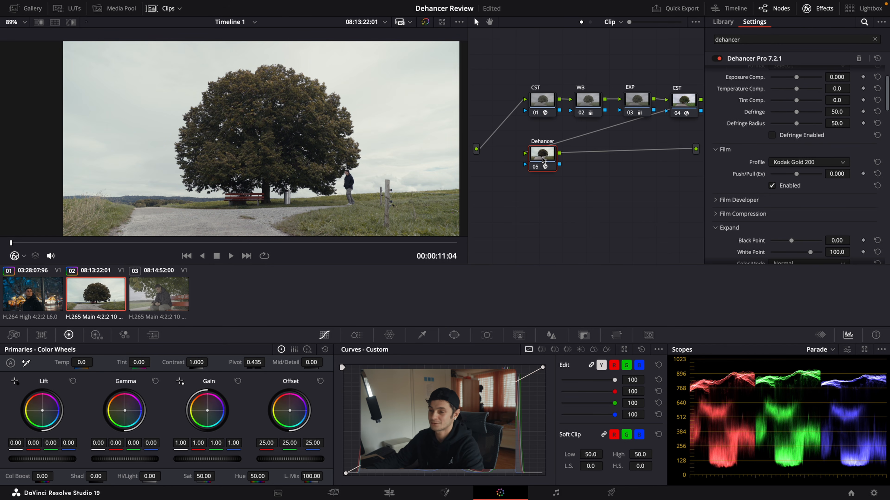
Step: Raise the Film Developer's Color Boost to 35.8 and compare the picture with that section off and on
scroll(771, 158, down, 3)
click(738, 144)
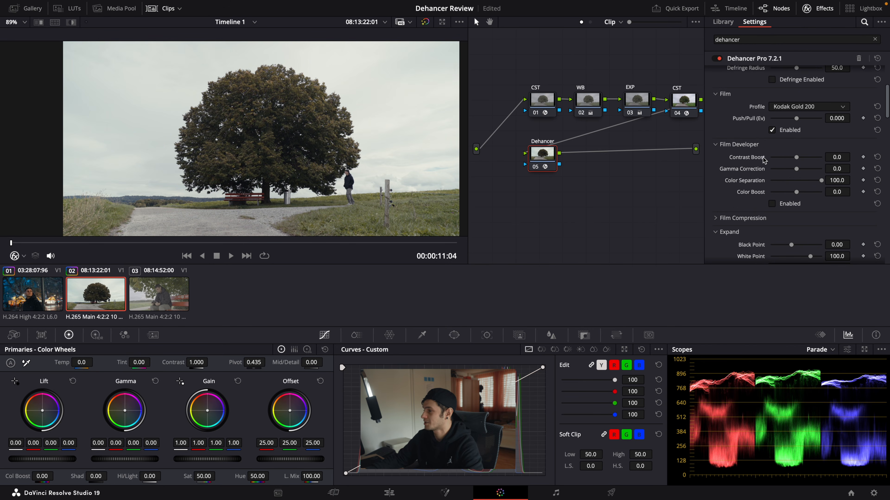
drag(796, 191, 806, 195)
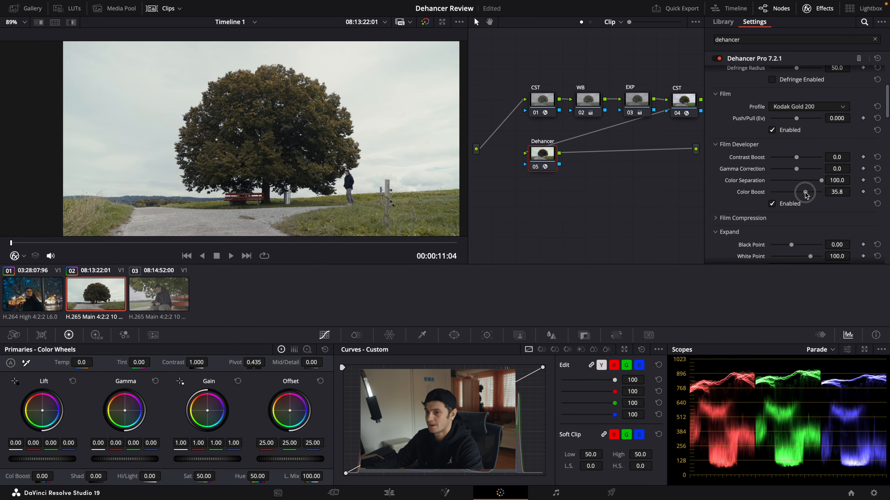
click(773, 205)
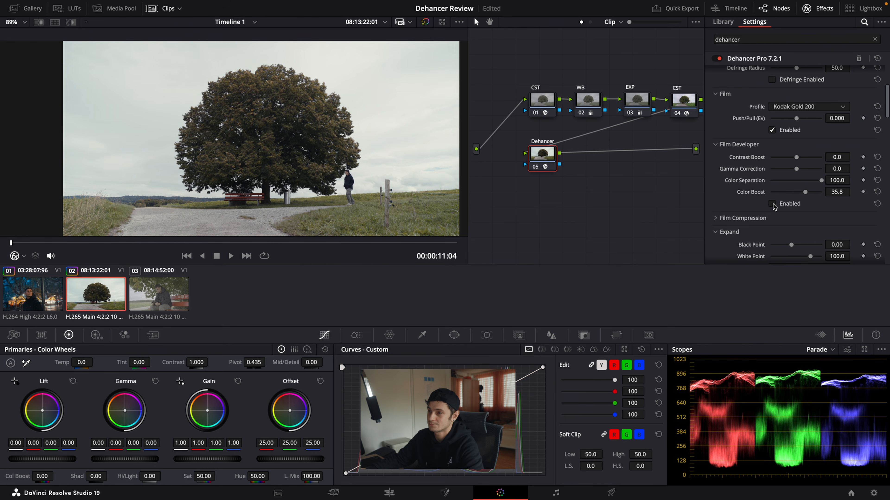
click(772, 205)
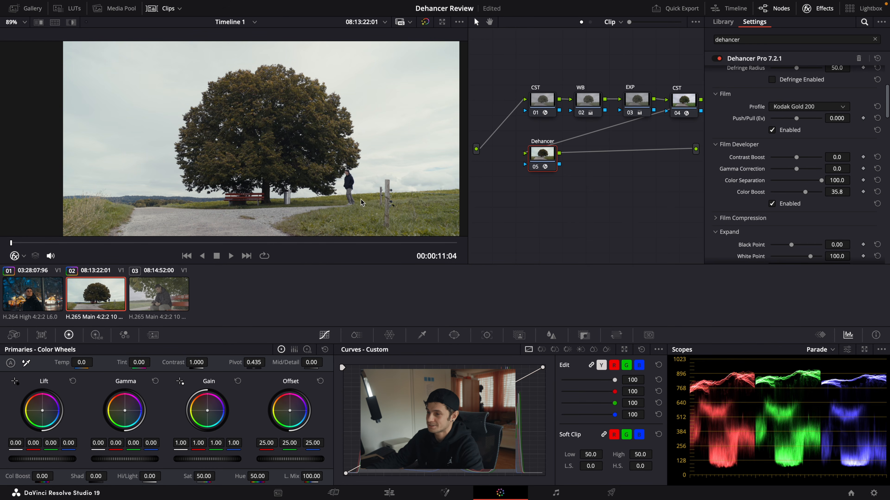
Step: Expand Dehancer's Film Compression section and enable it with its default settings
drag(807, 197, 805, 197)
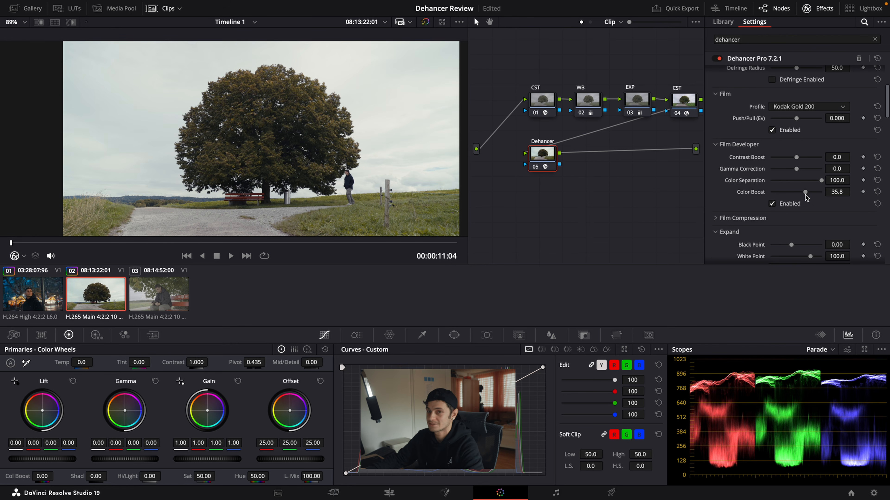
scroll(742, 195, down, 1)
click(742, 190)
scroll(776, 200, down, 1)
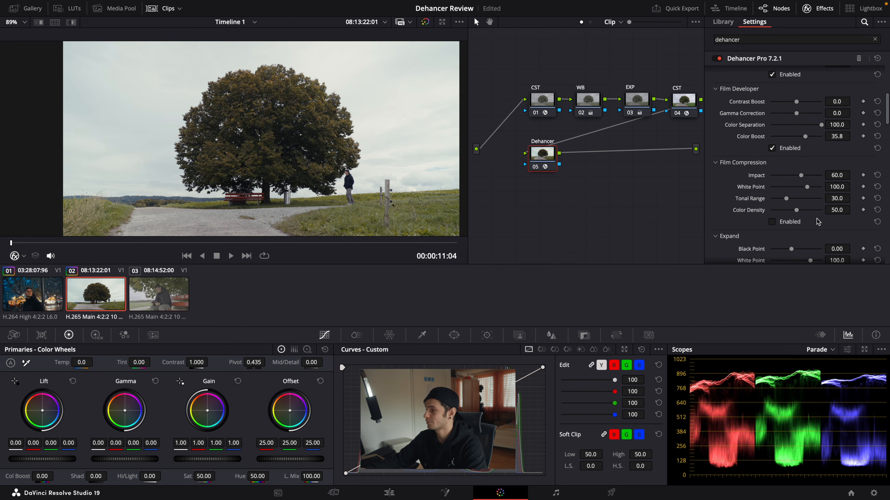
click(772, 223)
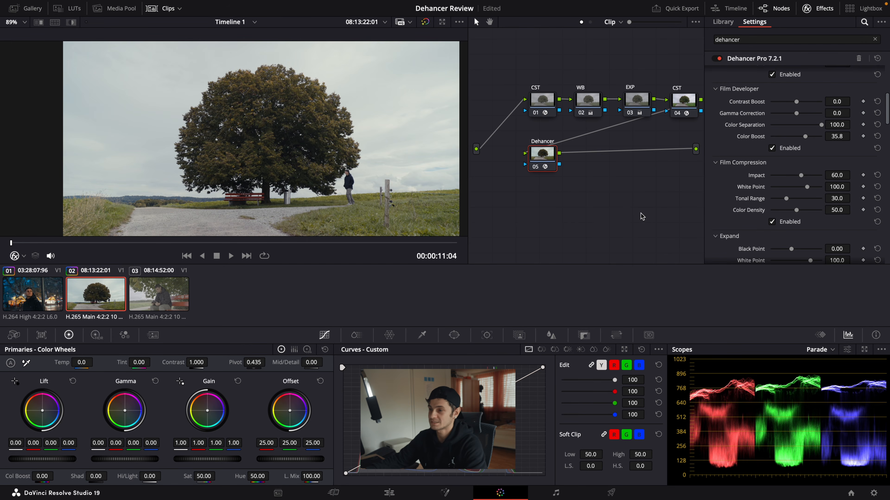
Step: Try lowering the Expand section's Black Point to -3.03 and reset it
scroll(786, 179, down, 4)
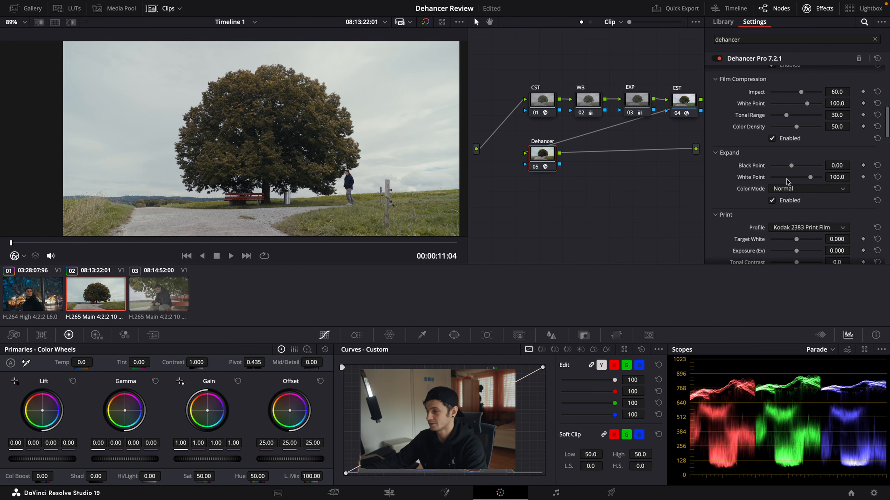
drag(791, 165, 788, 166)
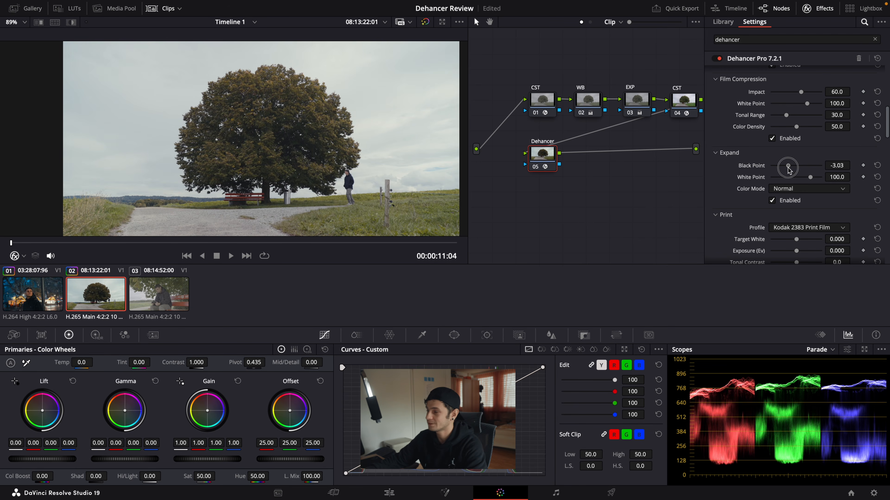
click(878, 165)
Step: Try Color Density at 70.6 in the Print section, reset it, and raise it to 67.0
scroll(729, 187, down, 3)
scroll(724, 188, down, 3)
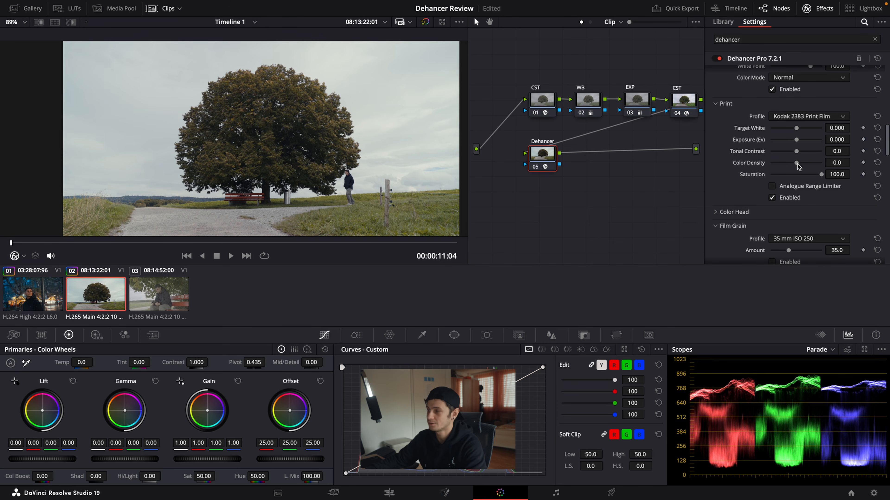
drag(798, 165, 814, 164)
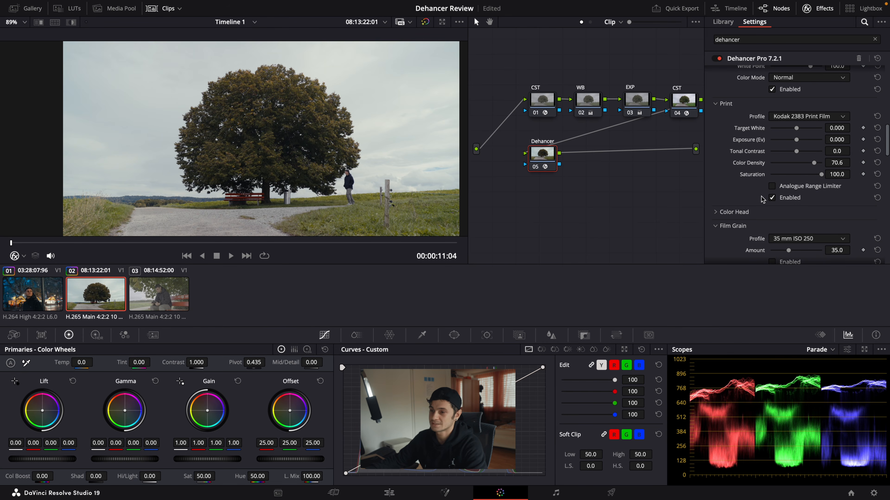
click(877, 163)
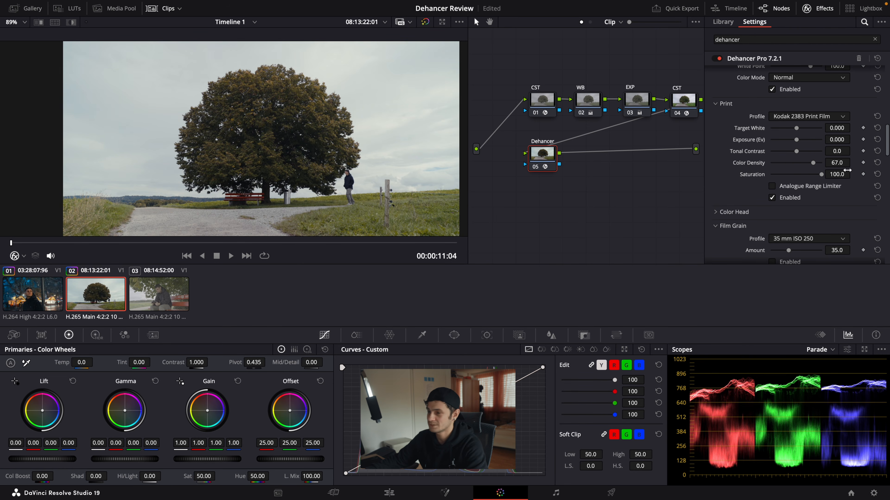
drag(796, 163, 813, 164)
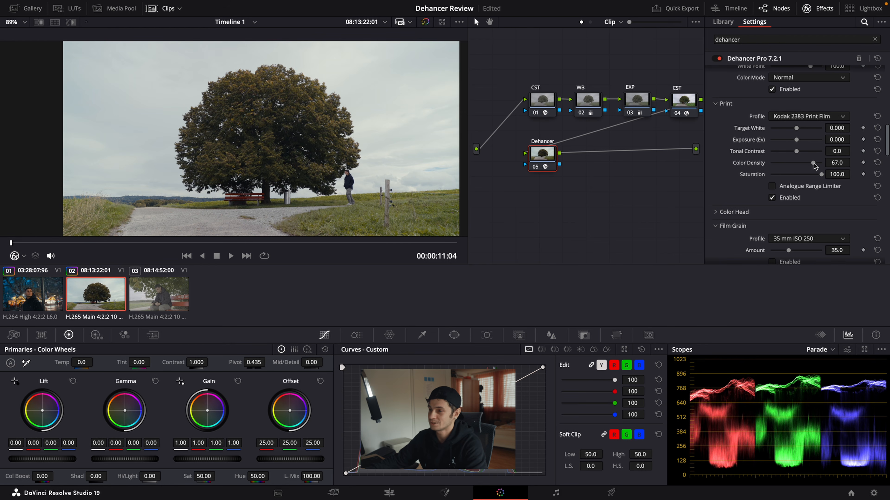
Step: Enable Dehancer's Film Grain and change its profile to 65 mm ISO 50
scroll(776, 179, down, 3)
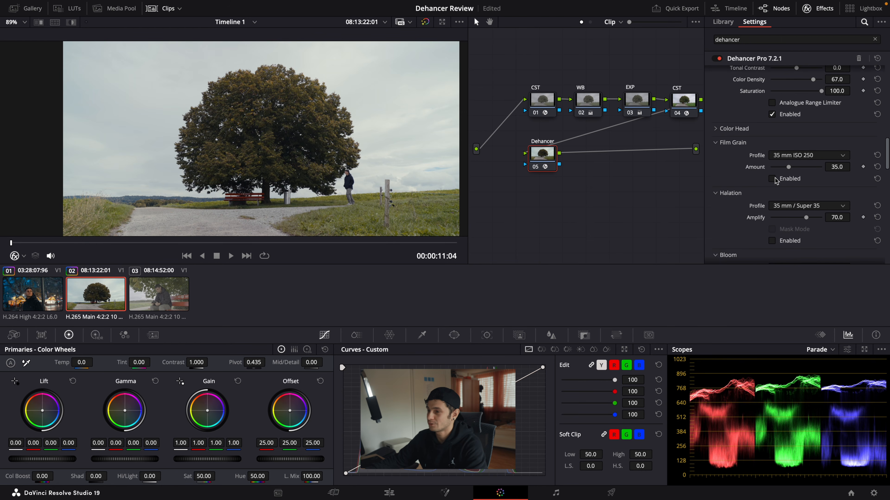
click(772, 179)
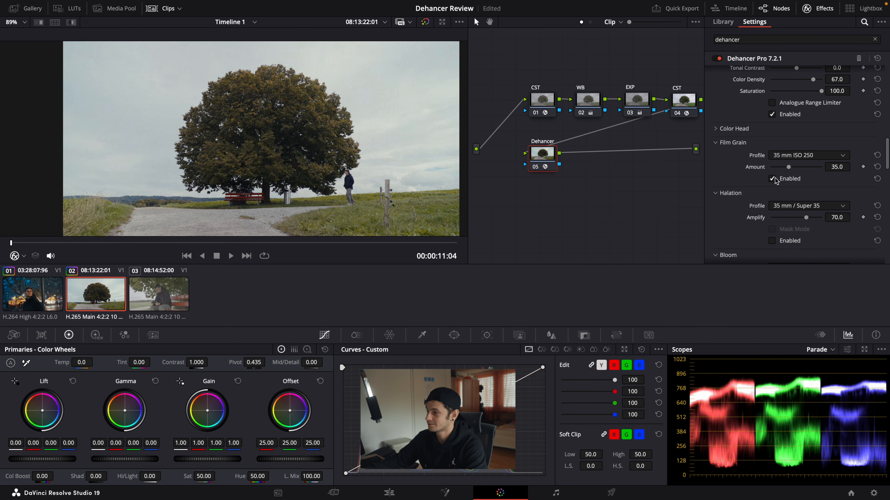
click(797, 156)
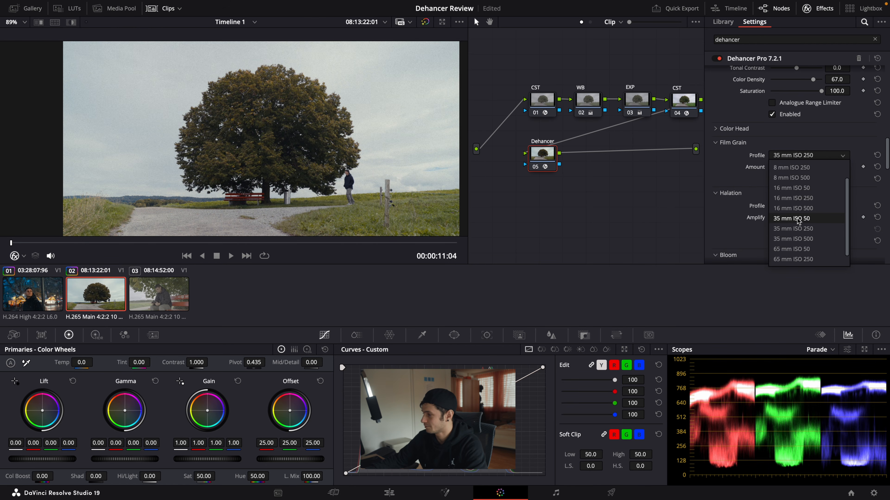
click(798, 240)
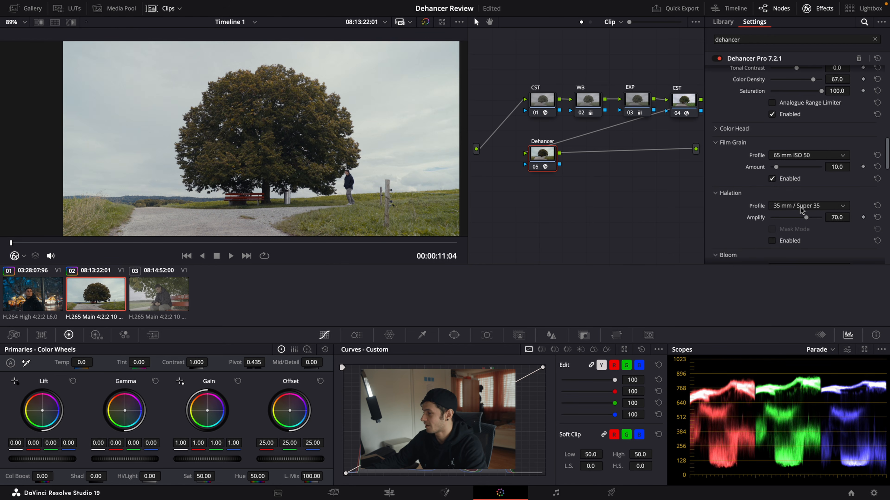
Step: Enable Dehancer's Halation and Bloom sections with their 35 mm / Super 35 profiles
click(772, 240)
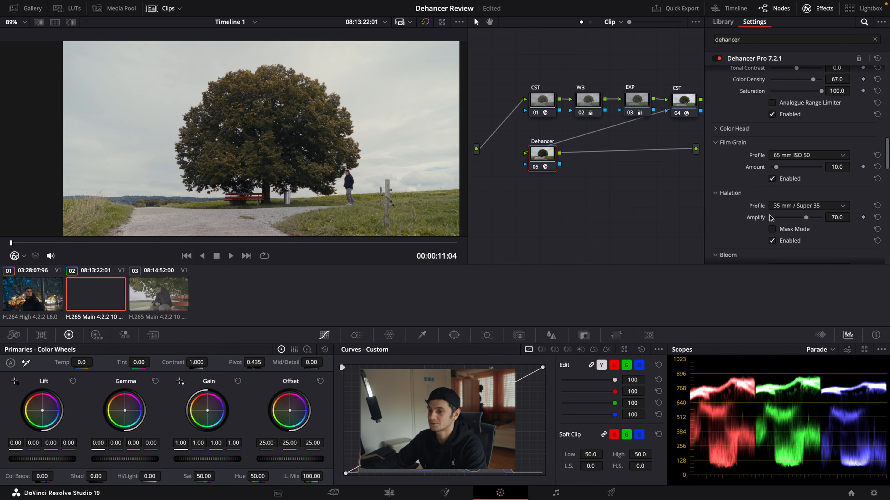
scroll(806, 214, up, 1)
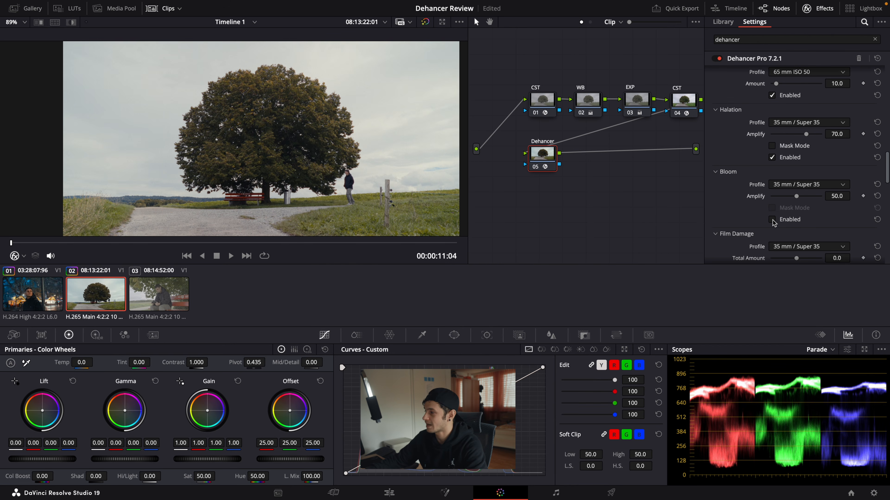
click(772, 220)
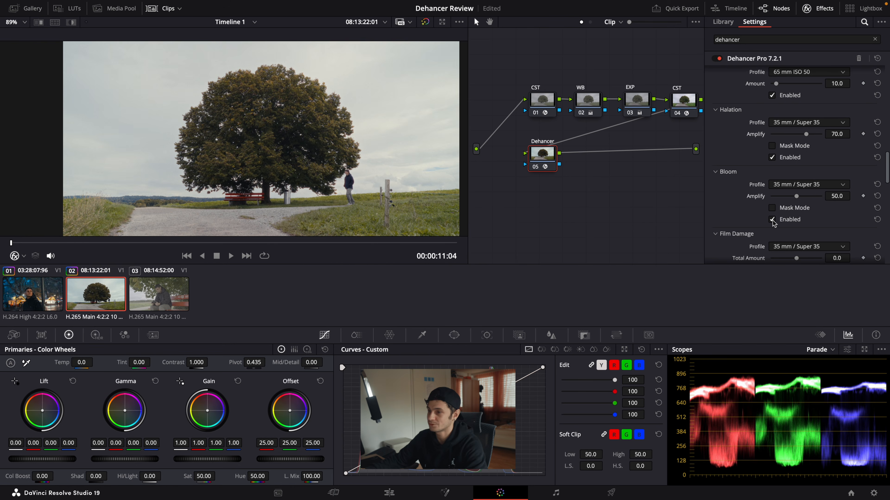
Step: Set the Bloom profile to 65 mm / 70 mm and Amplify to 70.7, and check the effect briefly in Mask Mode
click(814, 185)
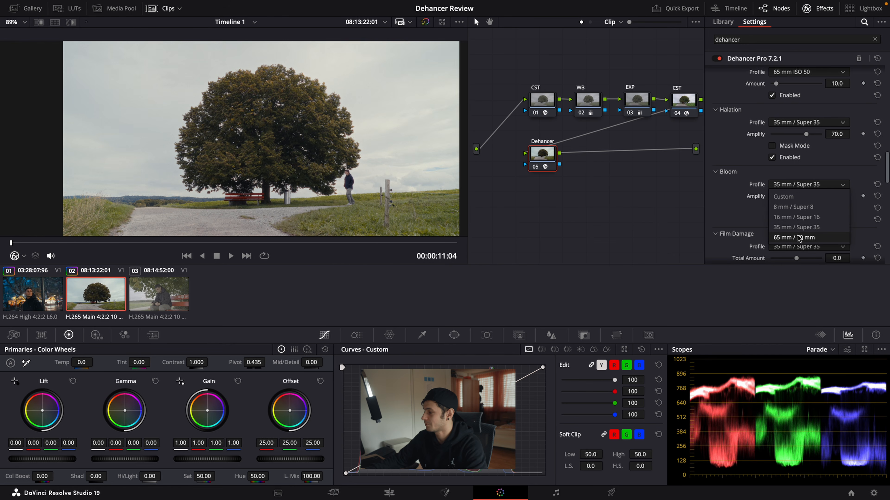
click(800, 238)
drag(796, 196, 806, 197)
click(772, 208)
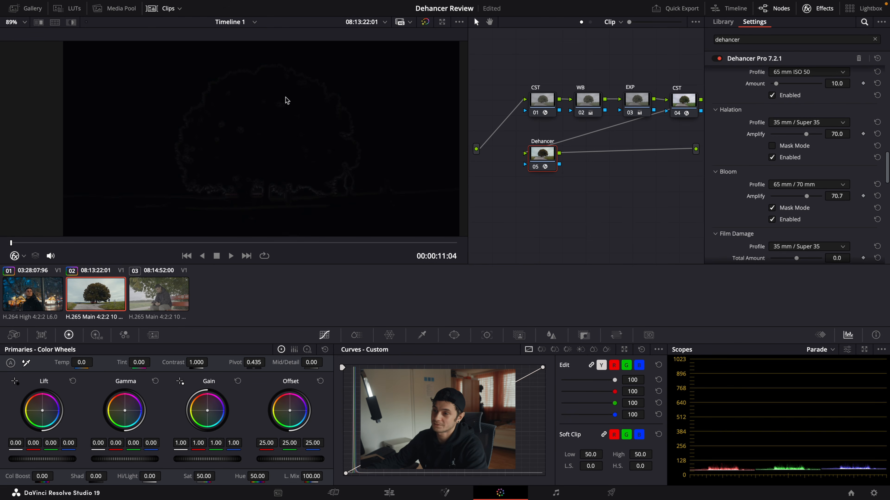
click(773, 208)
Step: Lower Exposure Comp. in Dehancer's Input section to -0.468
scroll(729, 208, down, 4)
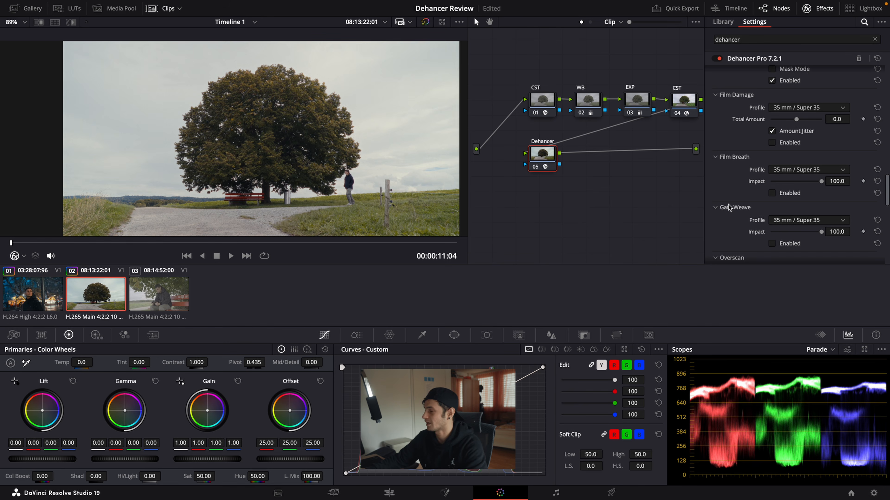
scroll(729, 208, down, 5)
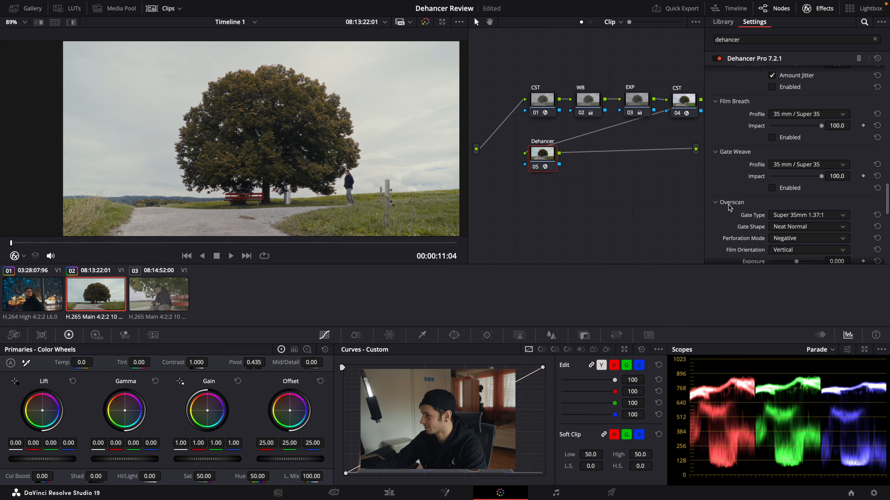
scroll(728, 207, down, 8)
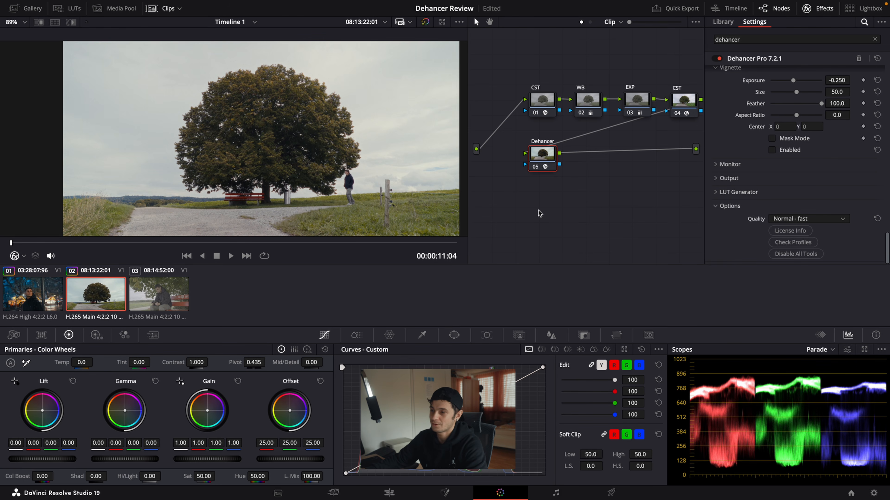
scroll(557, 215, up, 1)
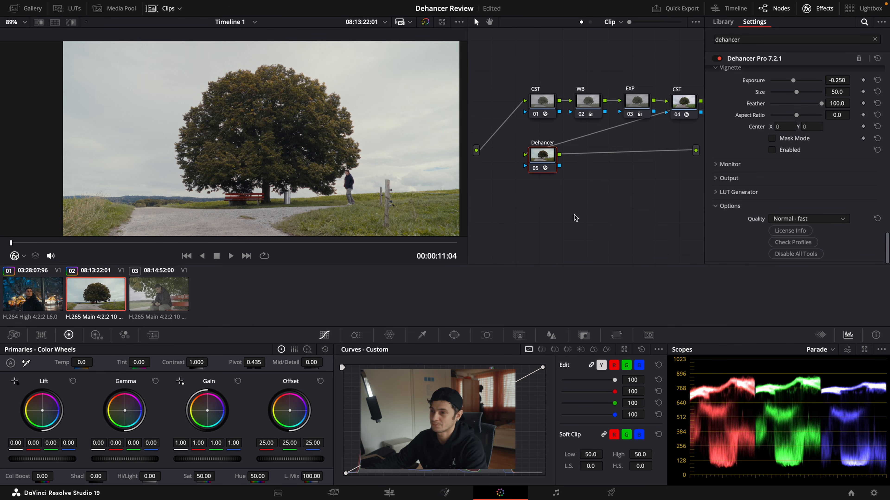
scroll(808, 198, up, 10)
scroll(808, 198, up, 5)
drag(797, 135, 792, 134)
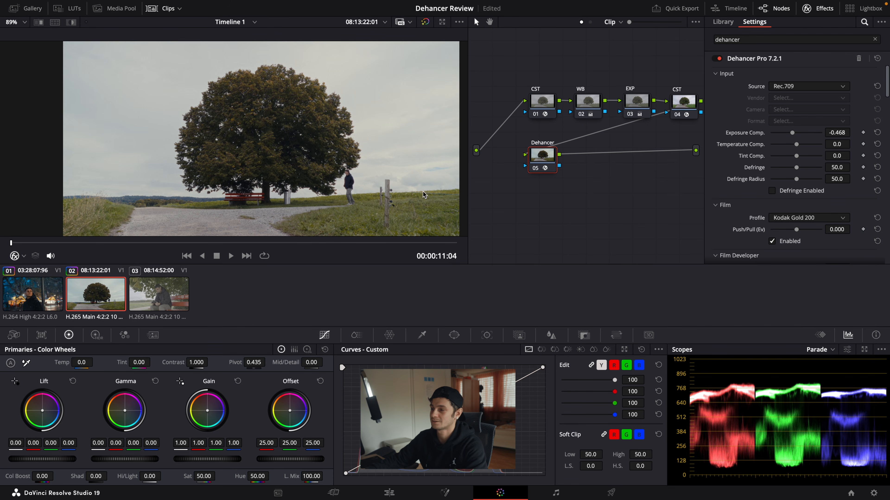
Step: Play the graded tree clip in full screen to review the look, and return to the normal layout
key(super+f)
key(space)
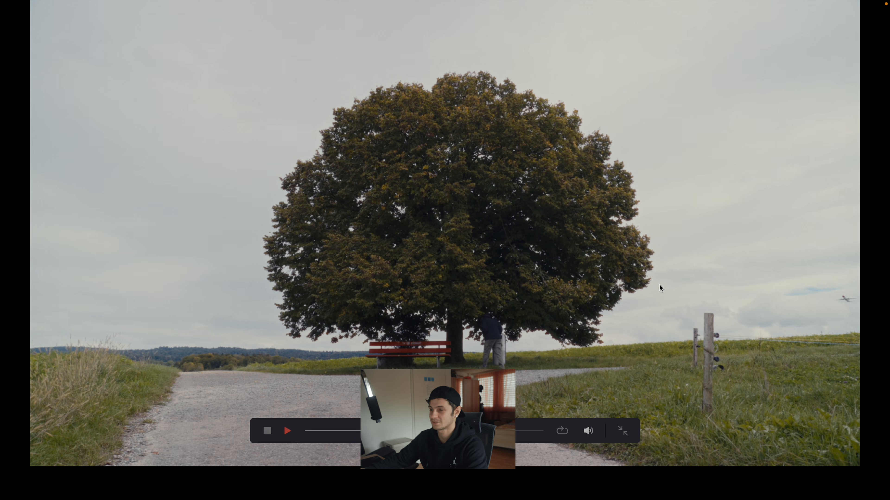
key(super+f)
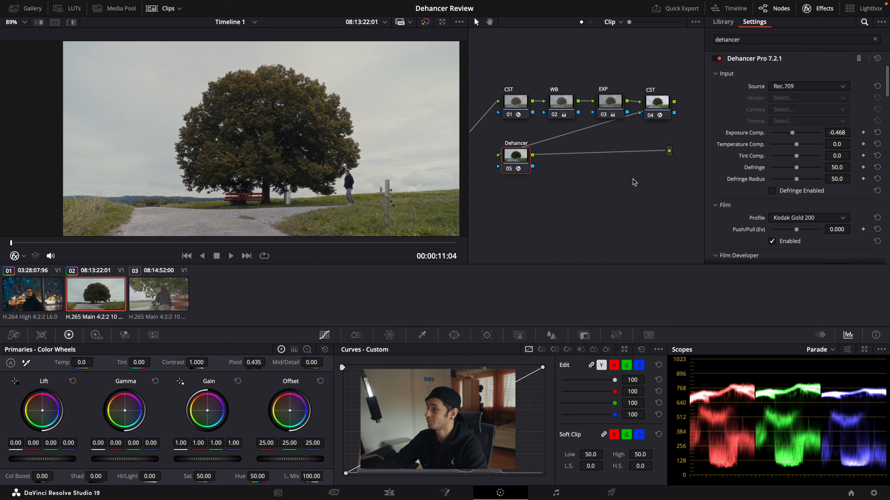
Step: Make room before the Dehancer node, add a serial node after the last CST, and apply Radial Blur to it
drag(520, 168, 592, 169)
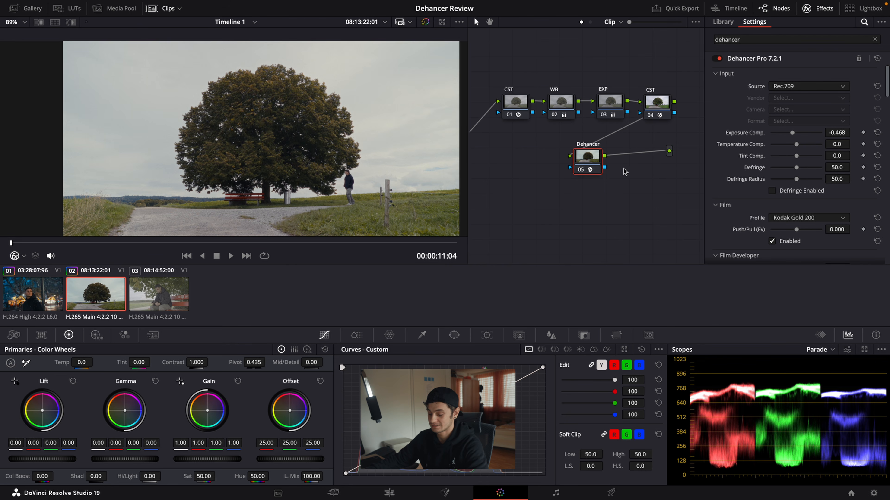
click(665, 111)
key(alt+s)
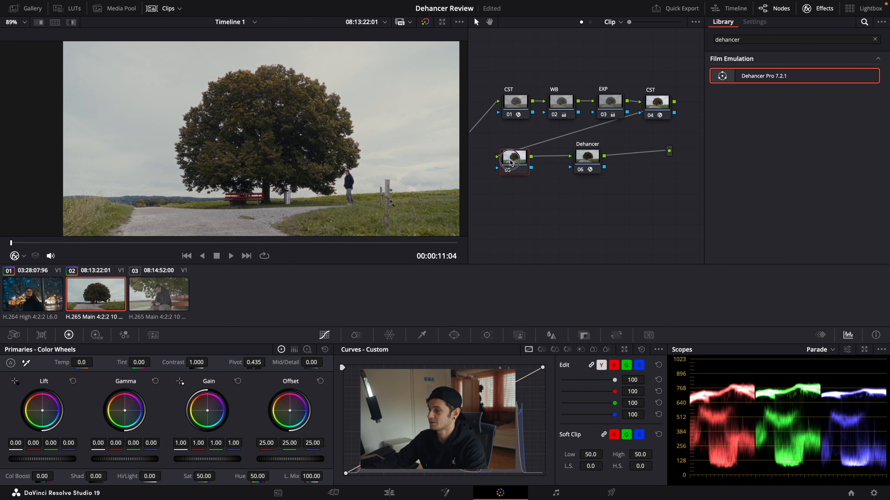
click(875, 39)
drag(755, 164, 514, 157)
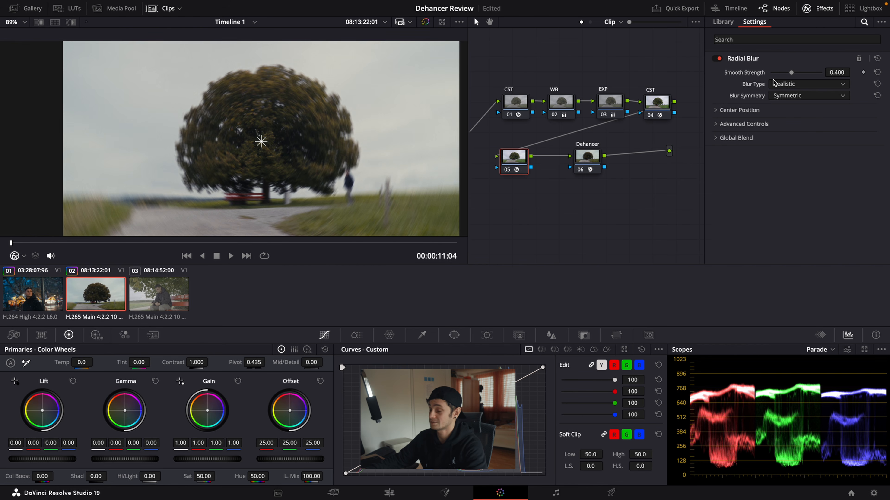
Step: Reduce the Radial Blur's Smooth Strength to 0.202
drag(835, 72, 781, 76)
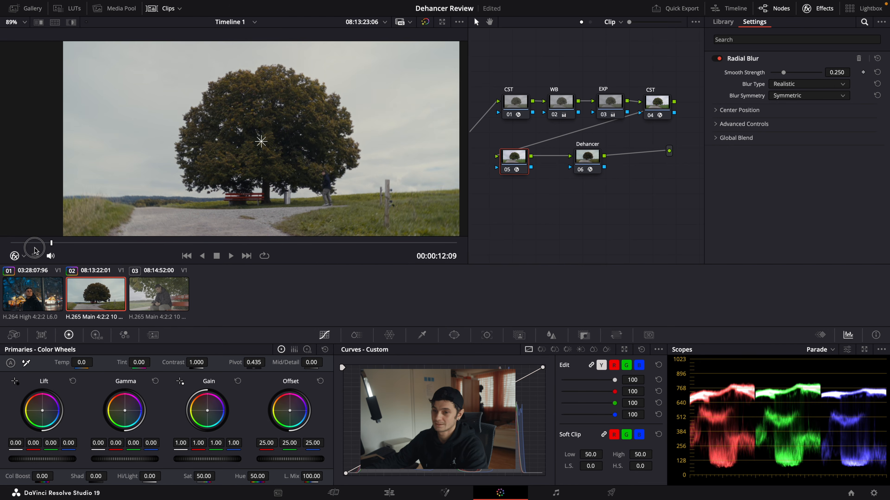
drag(35, 248, 7, 248)
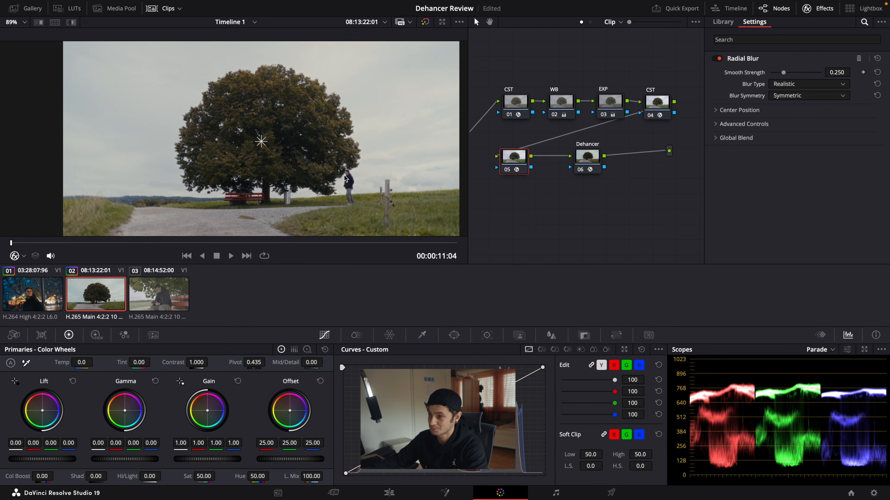
drag(783, 73, 781, 73)
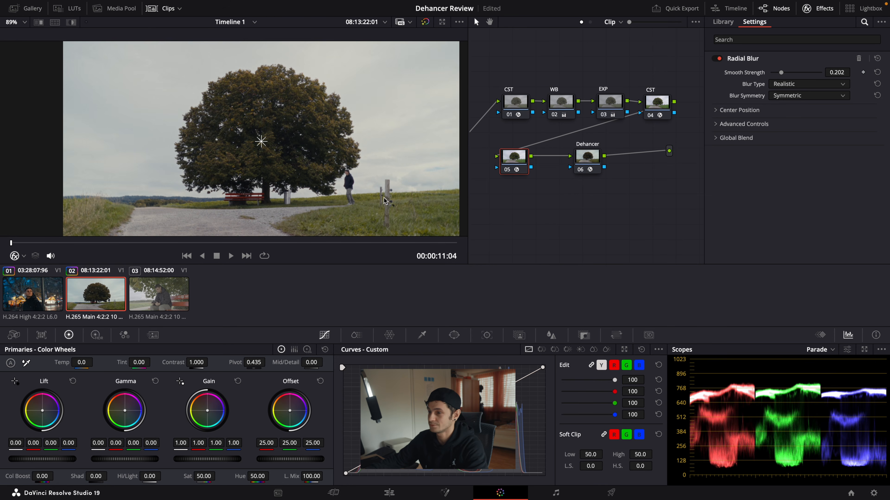
Step: Play the clip in full screen to judge the blurred result, and return the playhead to the clip's start
key(super+f)
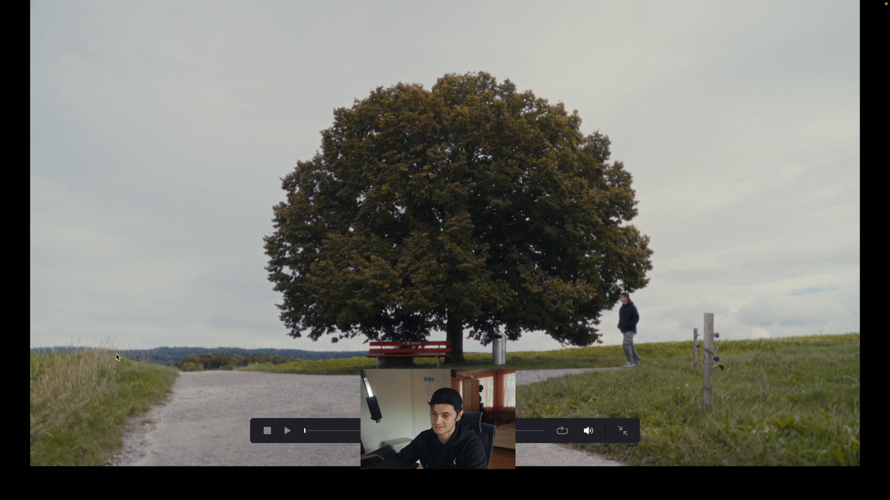
key(space)
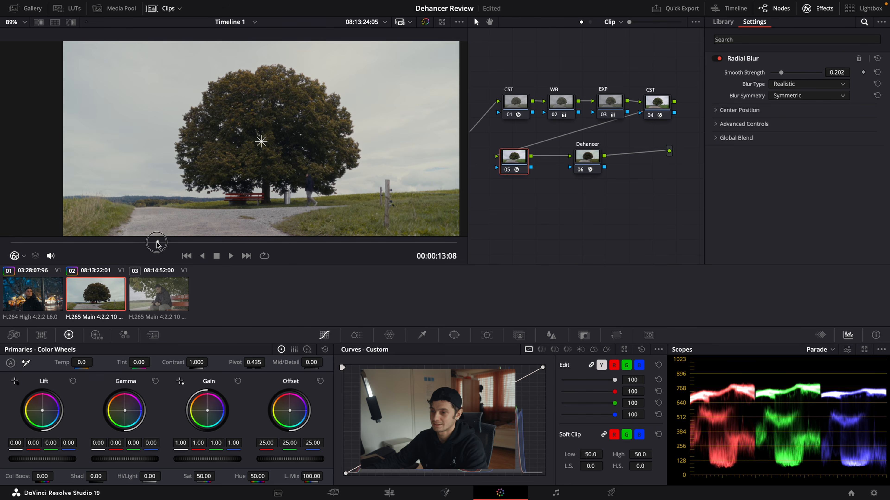
drag(156, 243, 11, 244)
Step: Disable all nodes in the tree and select the first CST node to show its Color Space Transform settings
click(587, 157)
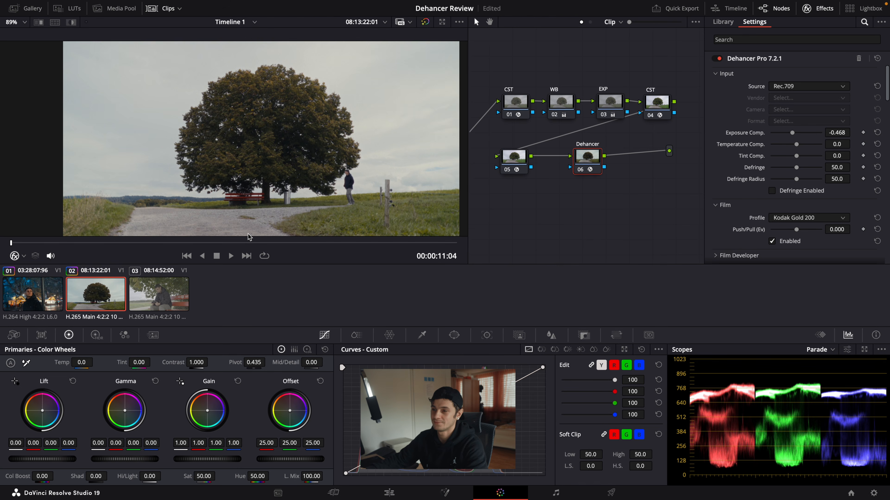
drag(491, 56, 658, 234)
key(ctrl+d)
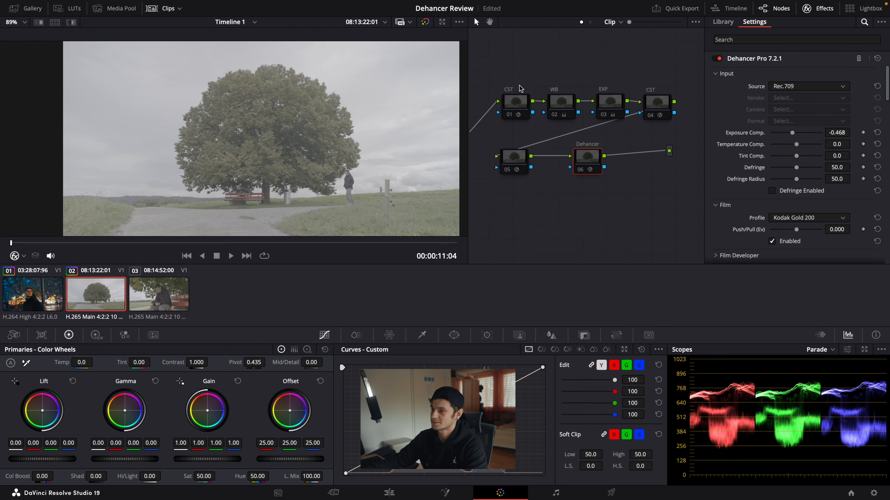
click(515, 112)
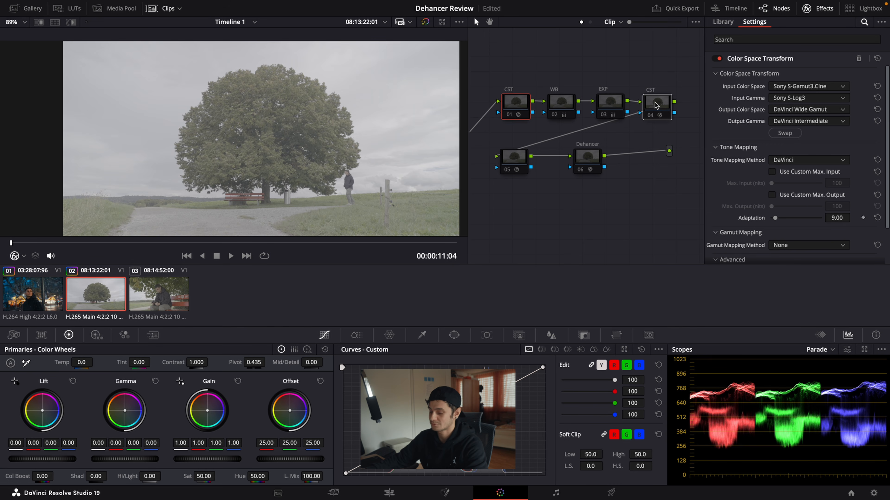
Step: Re-enable the tree clip's nodes in stages: both CST nodes, WB and EXP, Dehancer, and the Radial Blur node
key(super+d)
drag(543, 75, 627, 139)
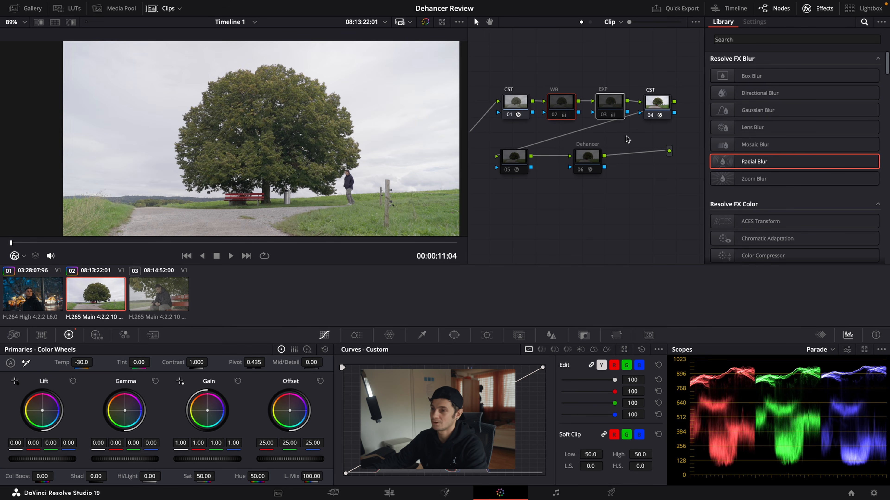
key(super+d)
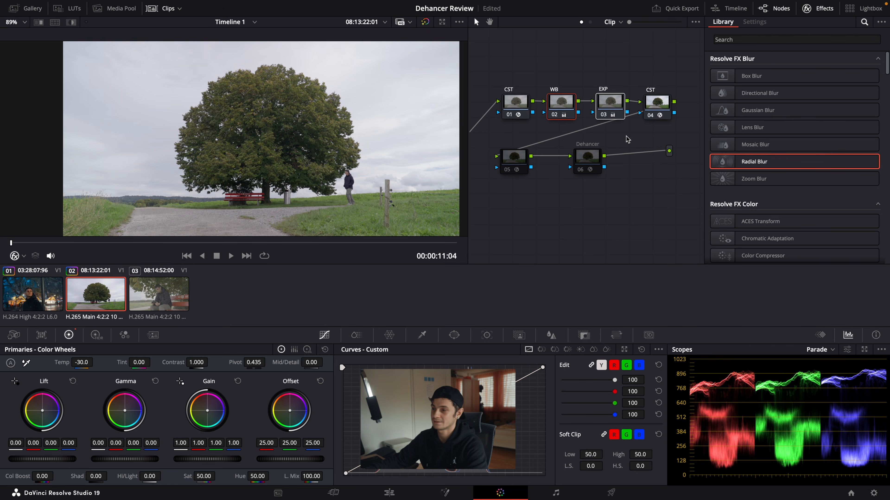
click(595, 162)
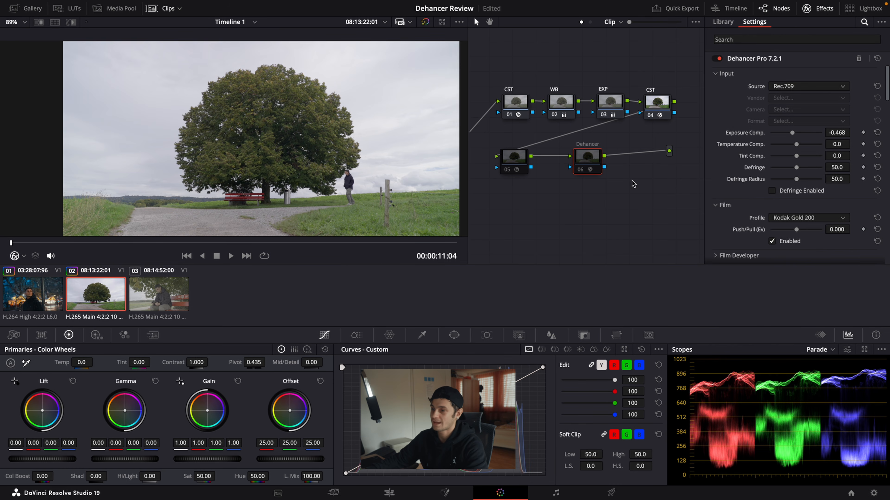
key(super+d)
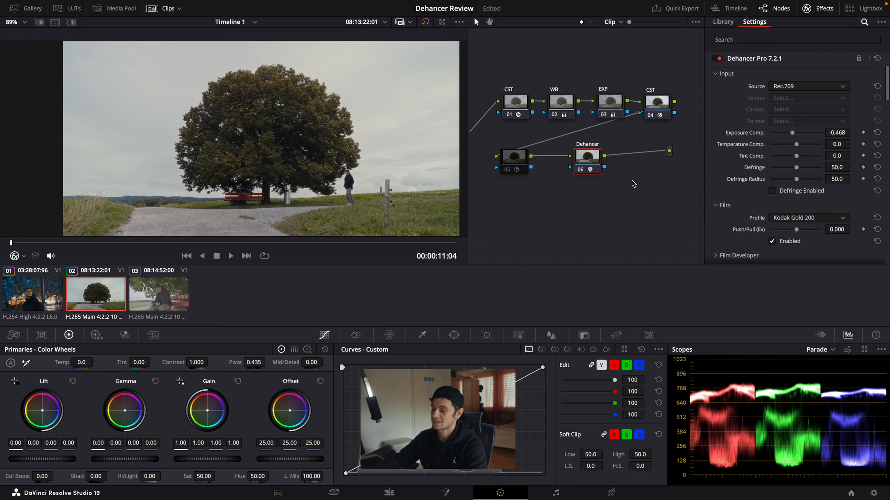
click(526, 164)
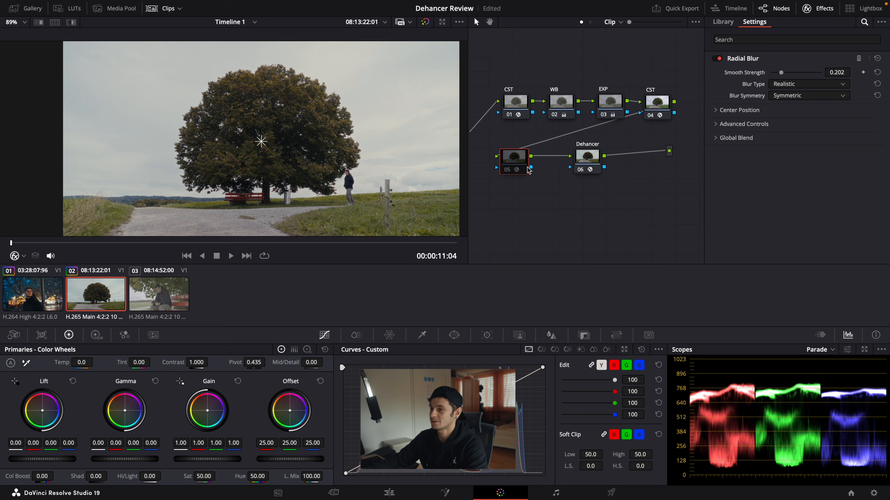
click(585, 167)
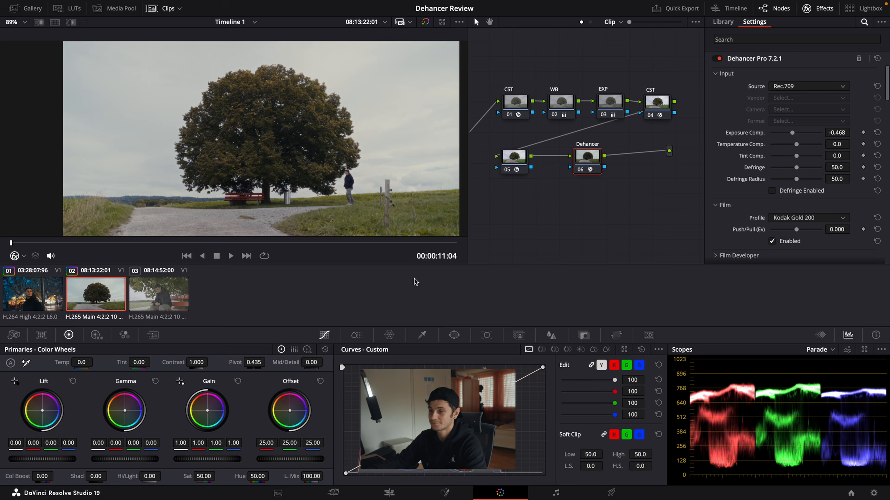
Step: Copy the tree clip's complete grade onto the third clip, with the man on the red bench
click(187, 301)
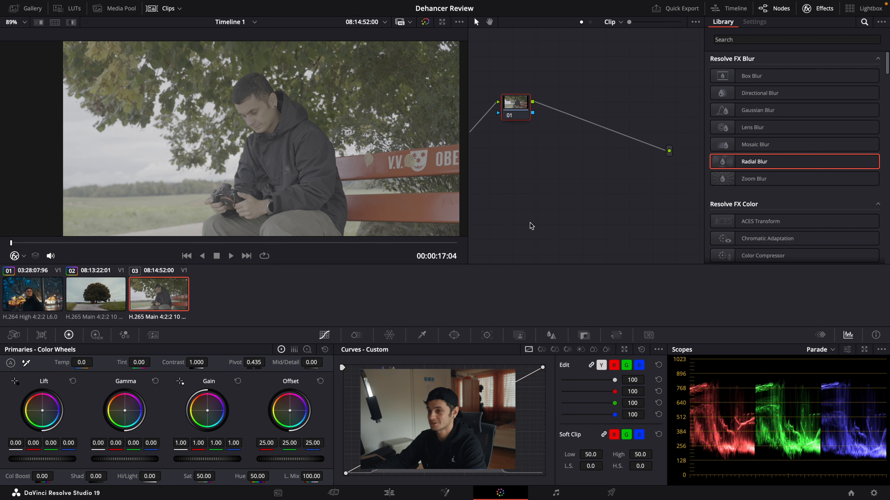
click(109, 296)
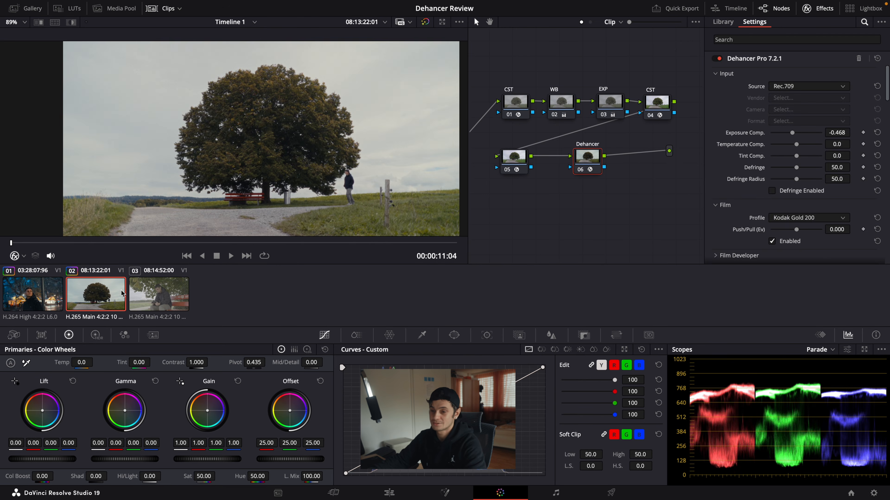
click(152, 295)
key(super+v)
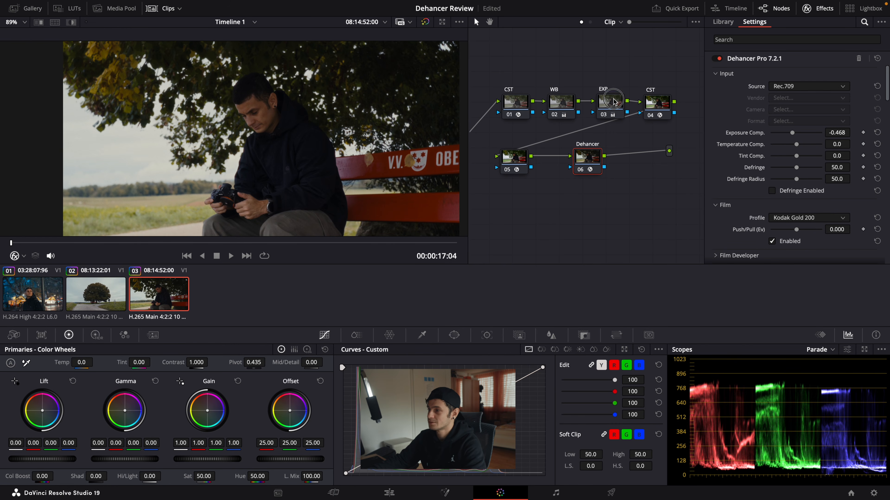
Step: Adjust the bench clip's EXP node to Lift 0.02, Gamma -0.01 and Gain 1.04, comparing the picture with the tree clip
click(608, 107)
right_click(609, 108)
click(612, 110)
mouse_move(209, 460)
mouse_down()
mouse_move(351, 447)
mouse_move(206, 456)
mouse_up()
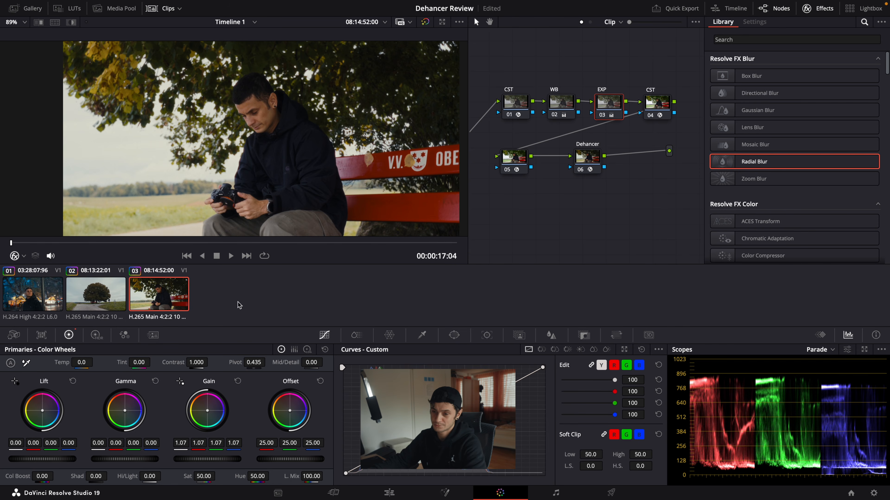
click(107, 300)
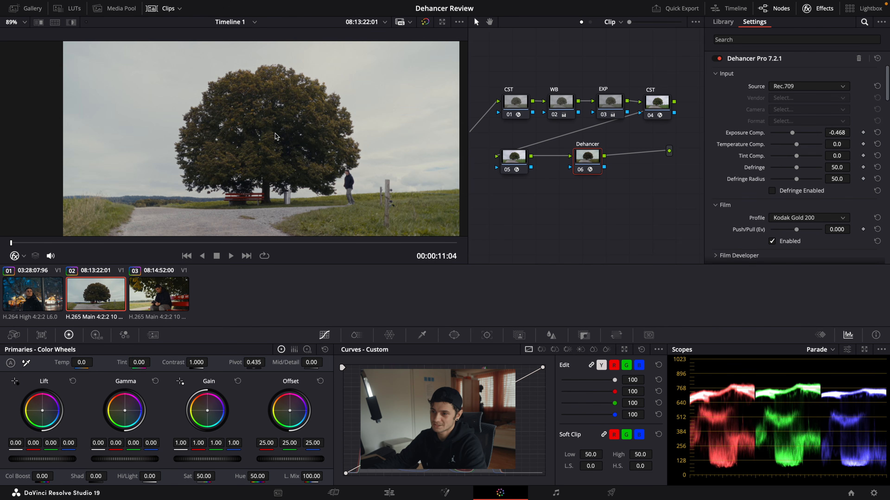
click(177, 294)
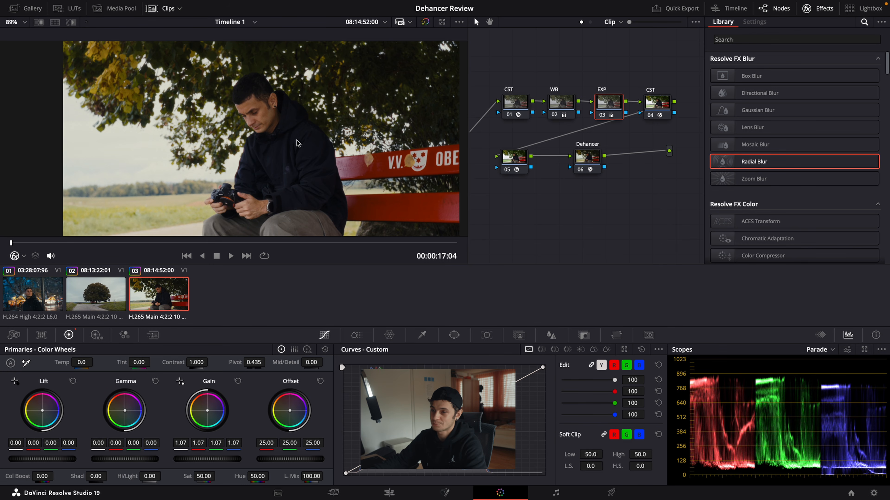
drag(121, 459, 111, 456)
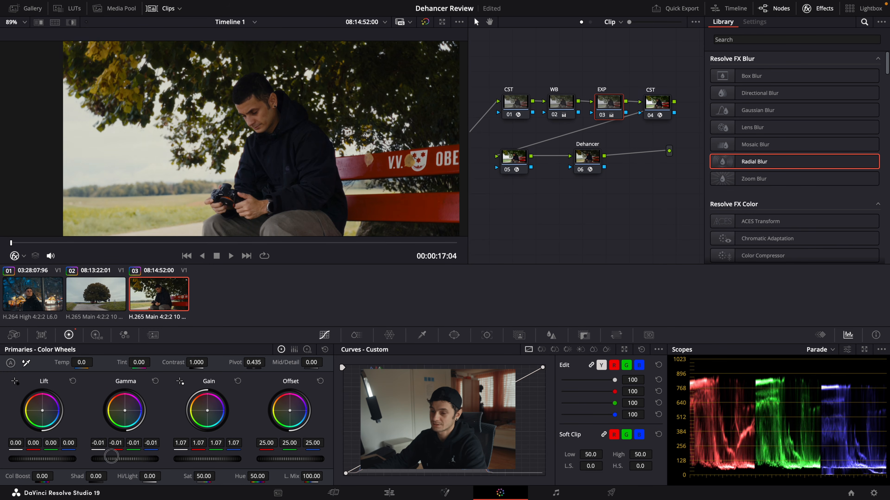
drag(58, 458, 77, 458)
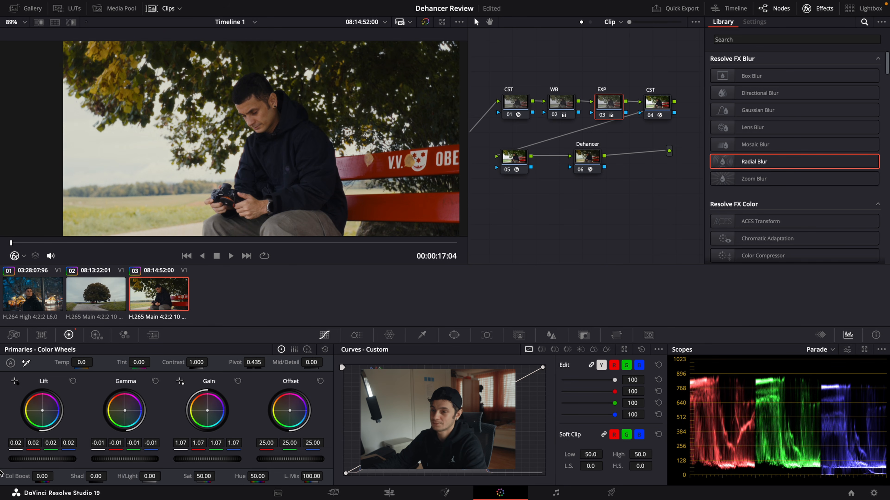
drag(212, 459, 190, 458)
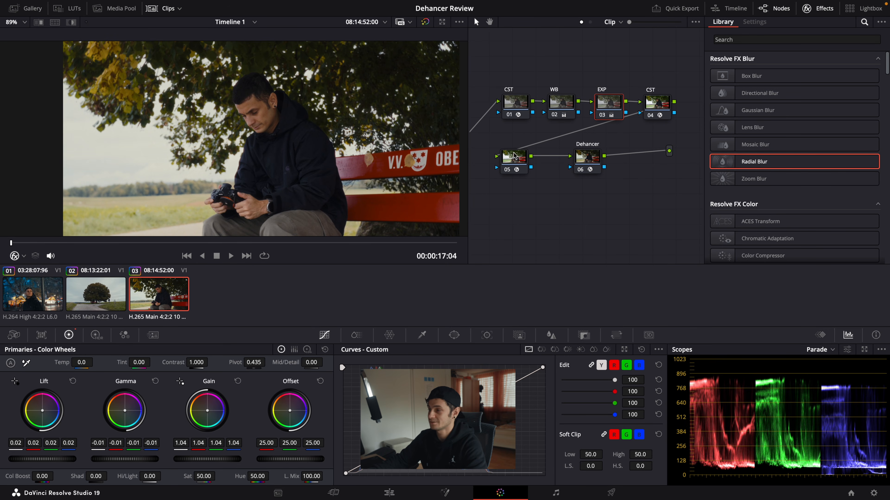
Step: Make room before the last CST, add a serial node after EXP, and lower its saturation to 41.60
drag(662, 106, 683, 106)
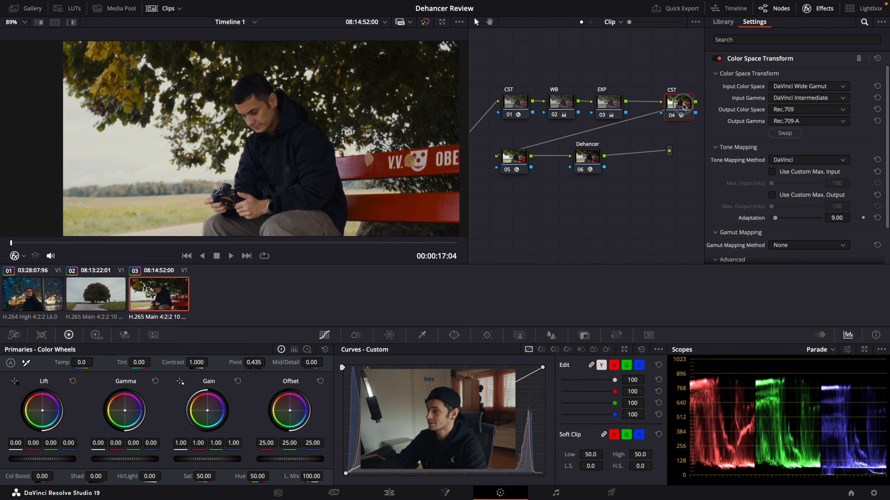
click(611, 103)
key(alt+s)
drag(516, 102, 510, 91)
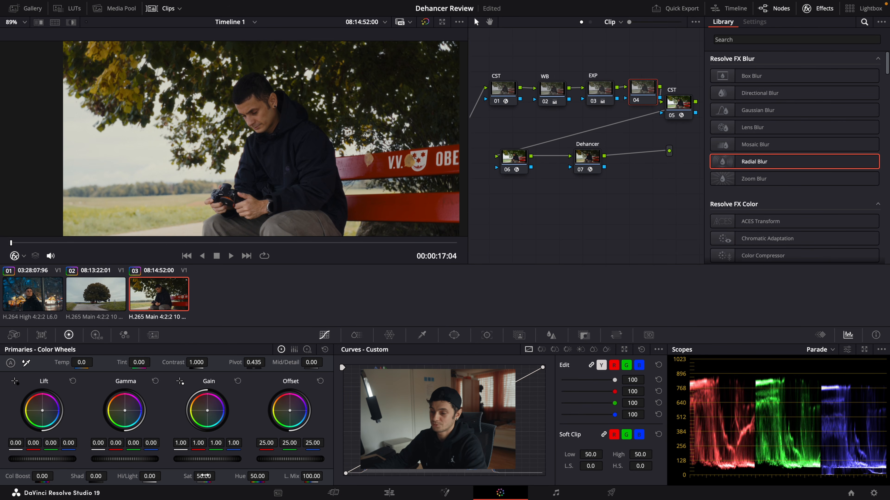
drag(203, 476, 186, 474)
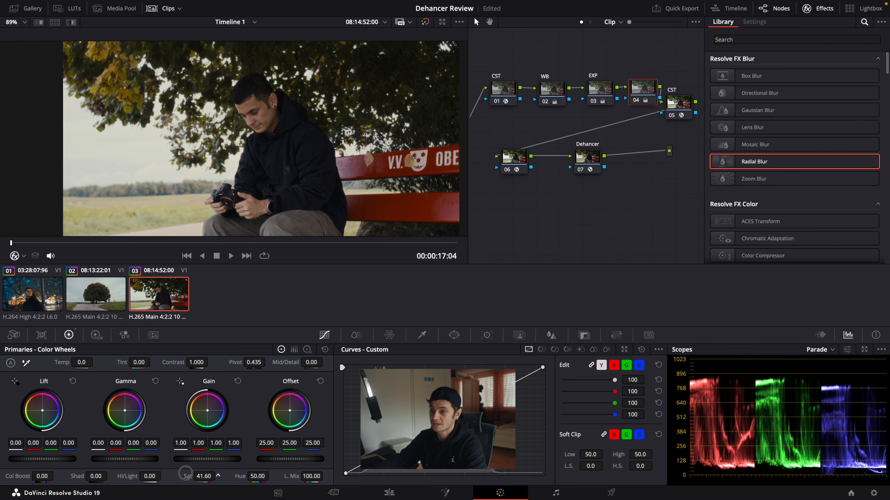
Step: Compare the bench clip with the tree clip and review the Print settings of the bench clip's Dehancer node
click(102, 302)
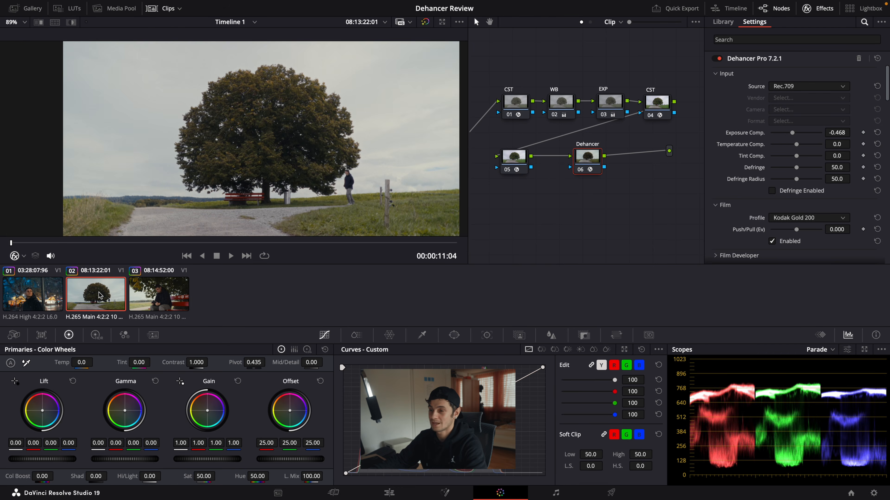
click(166, 297)
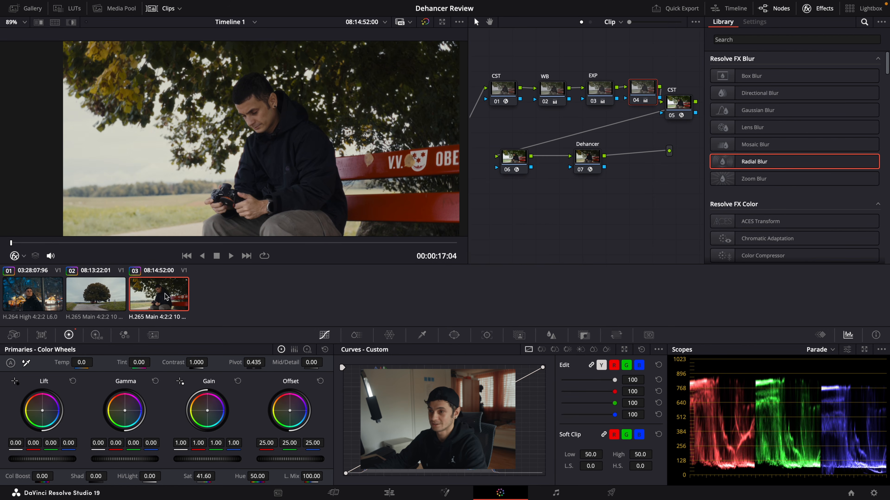
click(585, 169)
scroll(788, 191, down, 5)
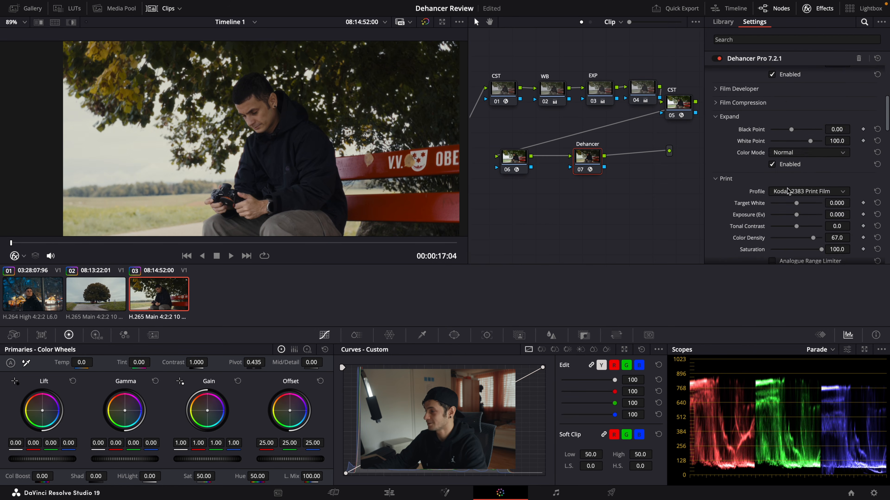
scroll(788, 191, down, 3)
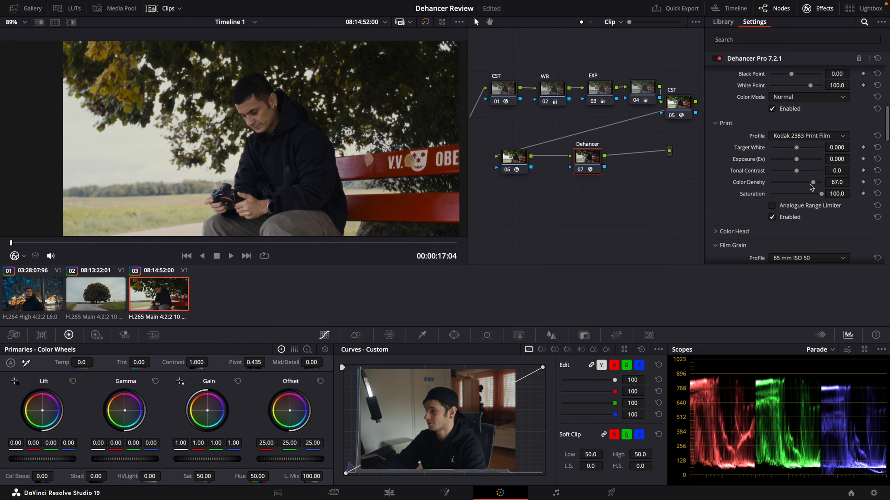
Step: Label the saturation node between EXP and the last CST as SAT
click(644, 94)
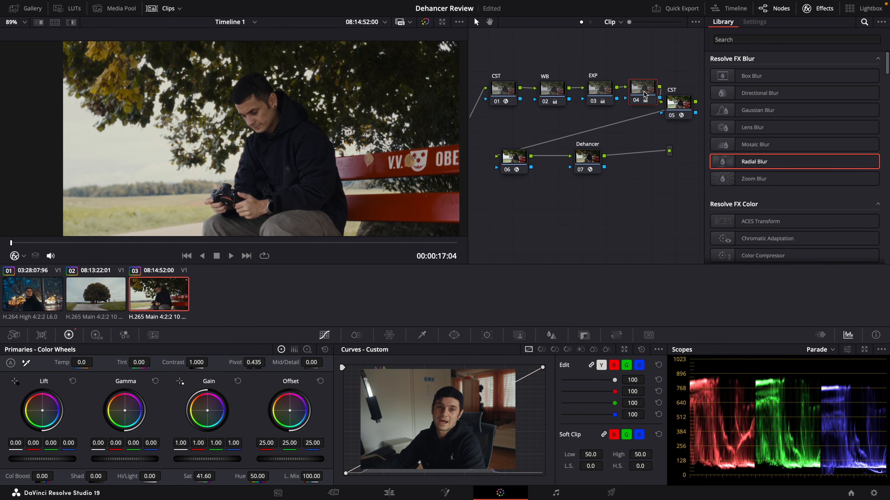
text(SAT)
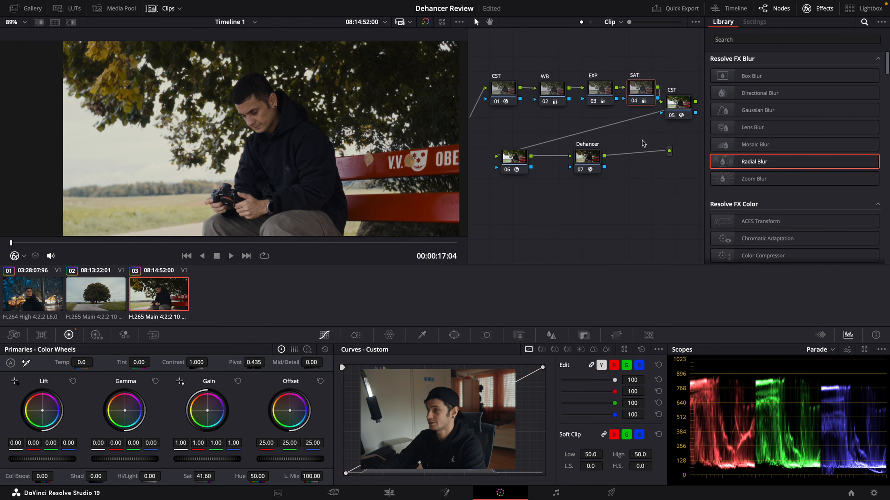
click(653, 127)
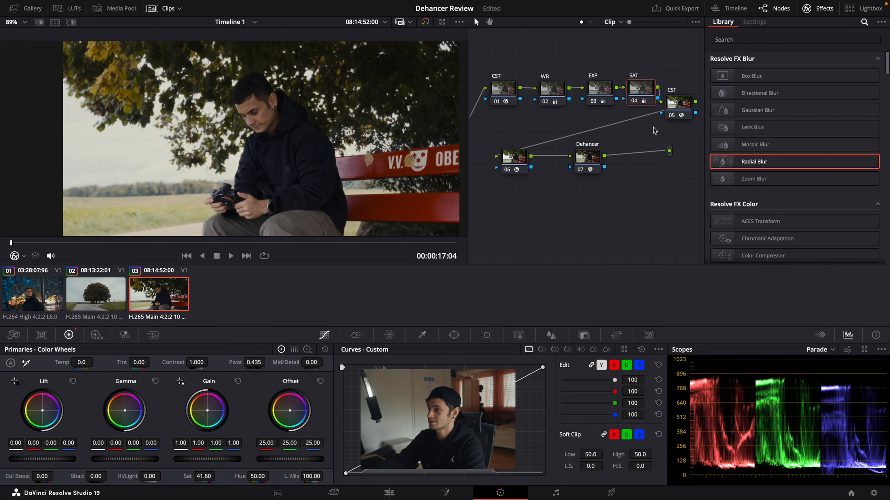
Step: Arrange the last CST, Radial Blur and Dehancer nodes in a second row beneath the first four nodes
drag(678, 103, 507, 131)
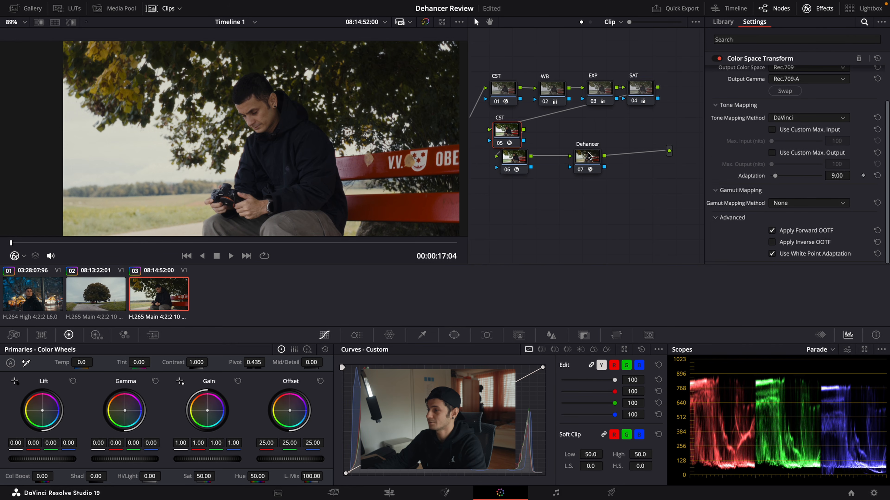
drag(597, 155, 639, 132)
drag(523, 161, 568, 135)
drag(634, 135, 611, 135)
Step: Disable all nodes of the bench clip and re-enable only the two CST nodes to view the plain conversion
drag(494, 52, 653, 200)
key(super+d)
click(594, 202)
click(502, 90)
super+click(500, 131)
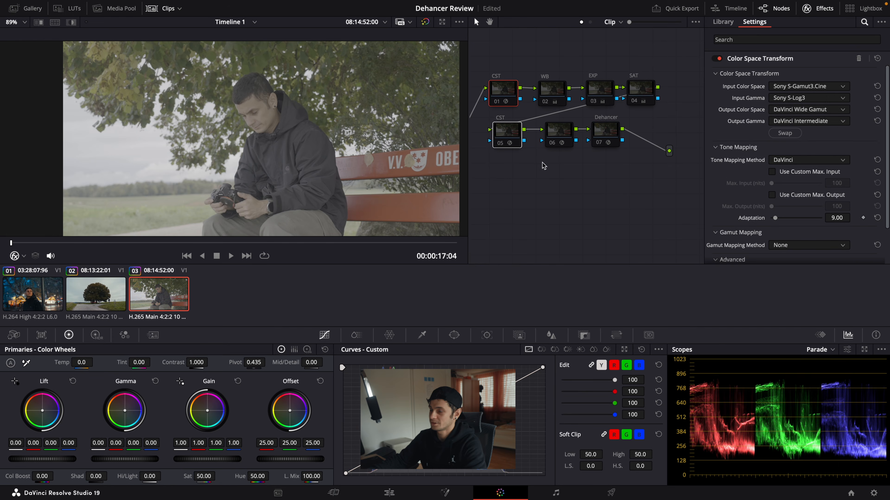
key(super+d)
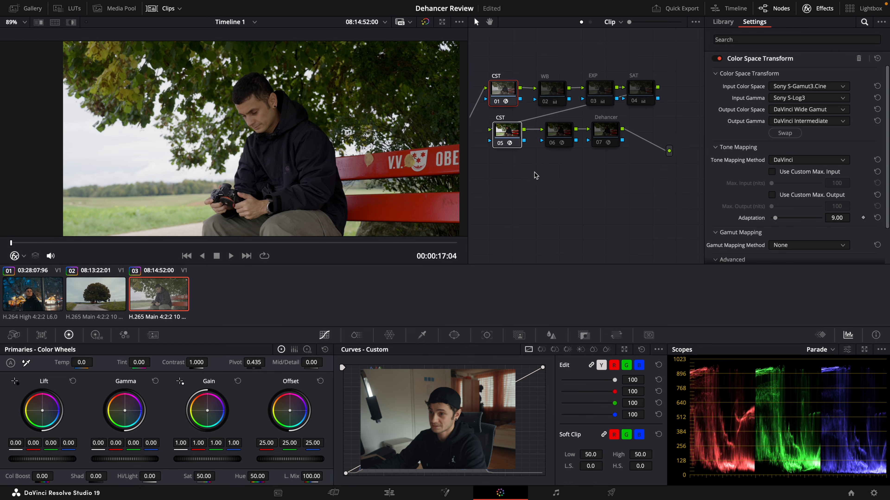
Step: Re-enable the WB and EXP nodes, Dehancer, SAT and the Radial Blur node to review each stage's contribution
drag(535, 44, 610, 109)
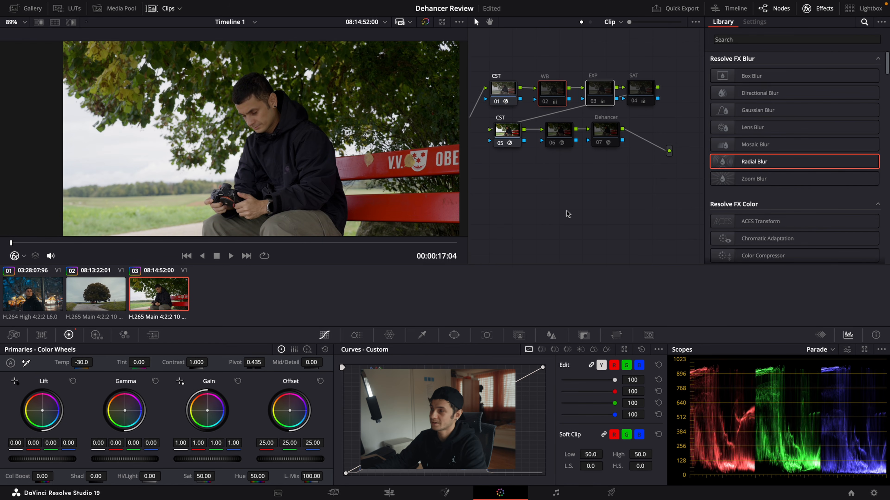
click(606, 134)
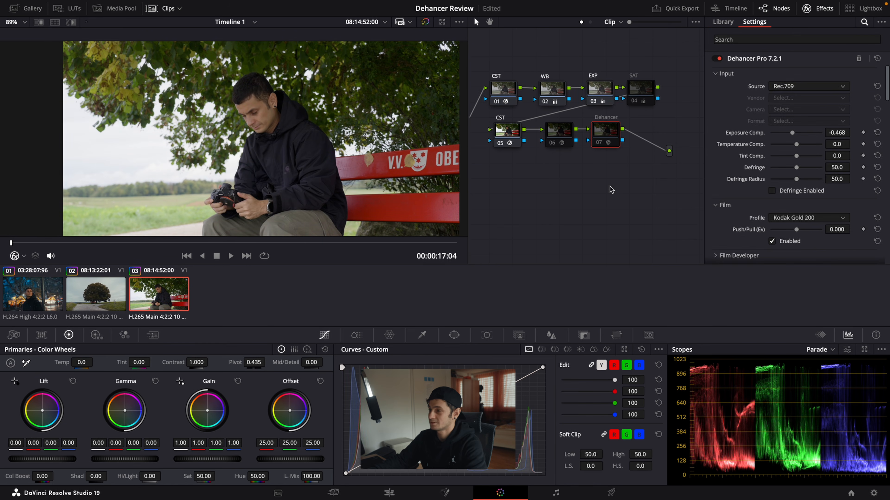
click(643, 95)
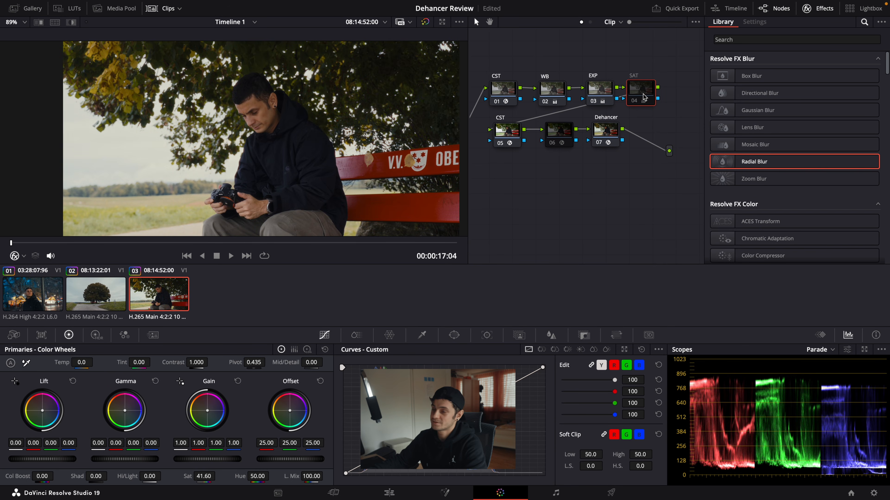
key(super+d)
click(598, 187)
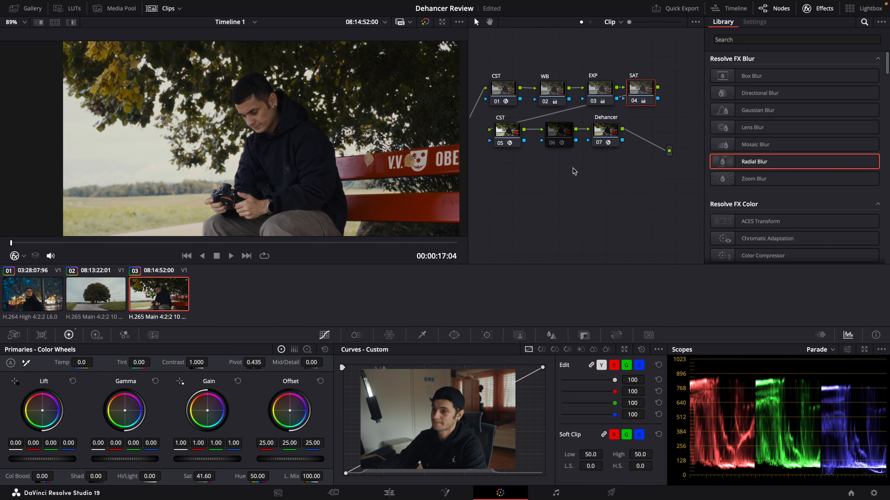
click(561, 136)
key(super+d)
click(570, 194)
Step: Play the tree and bench clips to judge their looks, and toggle the bench clip's Dehancer node for a before/after comparison
click(96, 295)
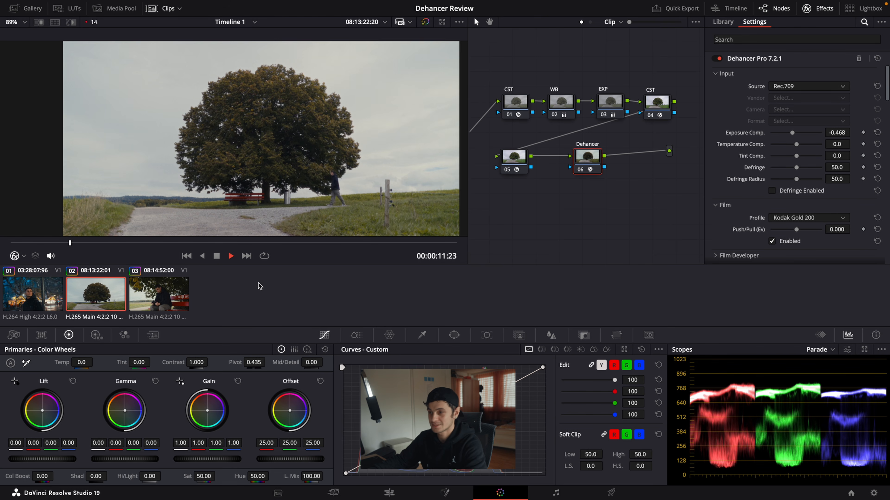
key(Down)
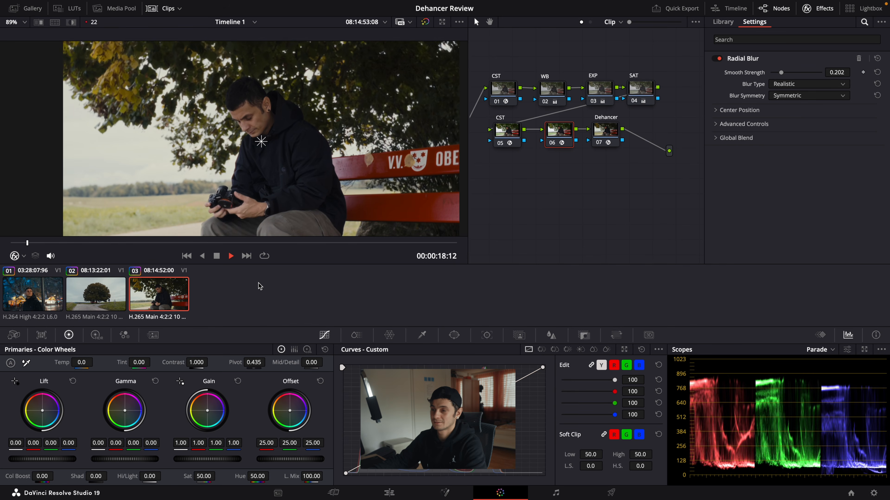
click(604, 140)
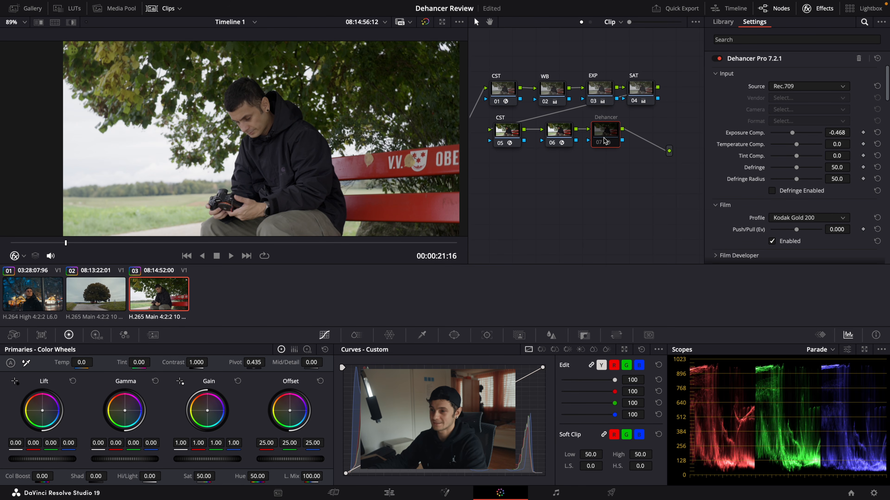
key(ctrl+d)
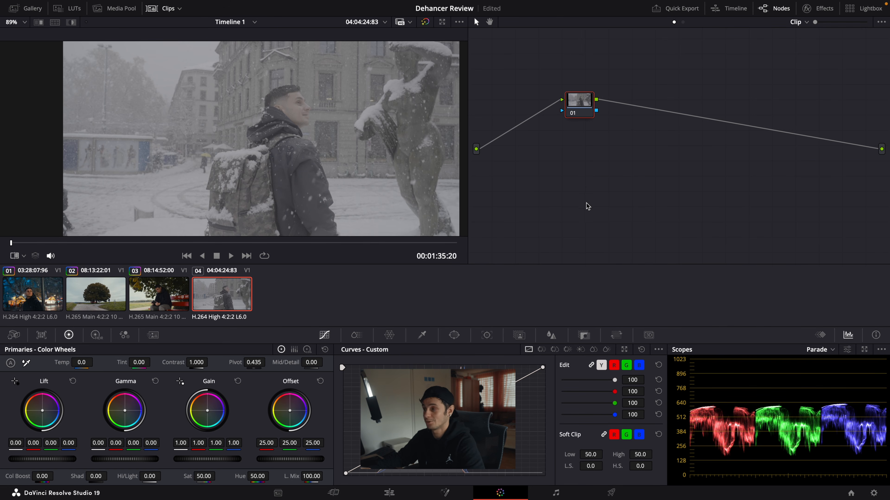
Step: Add a second serial node to the snowy street clip, label both nodes CST and apply Color Space Transform to each
key(alt+s)
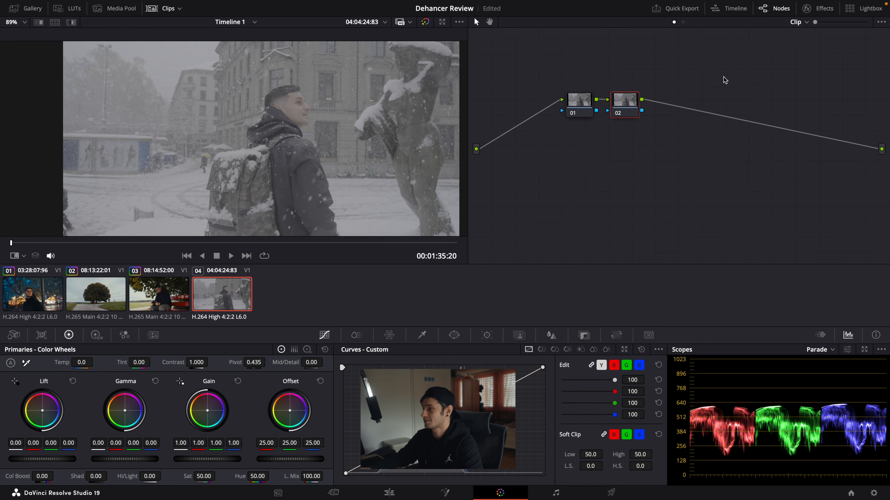
click(812, 9)
click(546, 100)
text(CST)
click(595, 111)
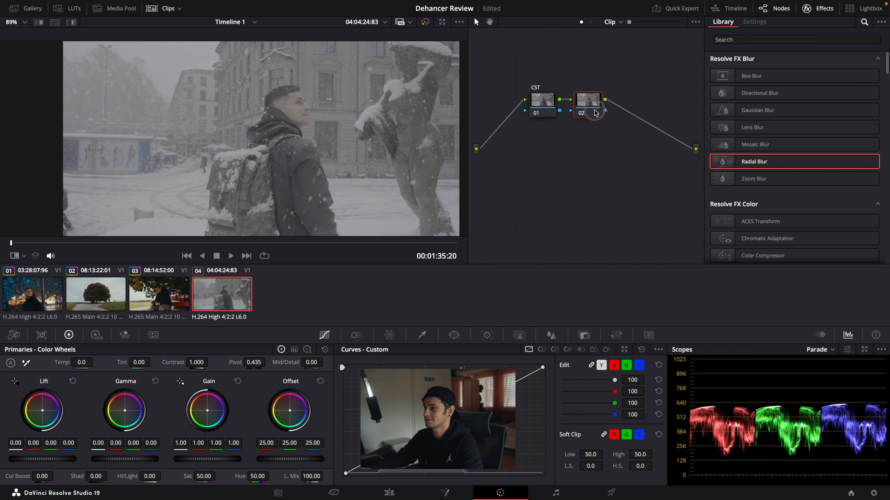
scroll(792, 175, down, 2)
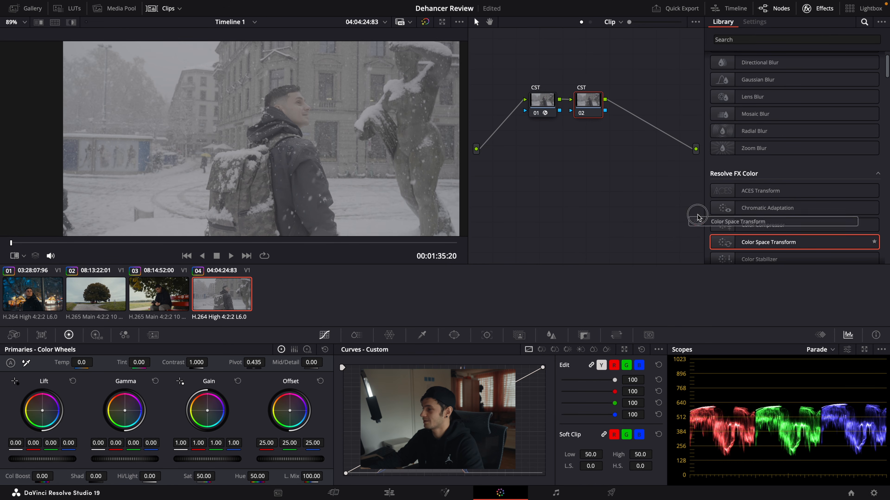
drag(756, 248, 568, 105)
Step: Set the first CST node to convert from Sony S-Gamut3.Cine / Sony S-Log3 to DaVinci Wide Gamut / DaVinci Intermediate
click(807, 86)
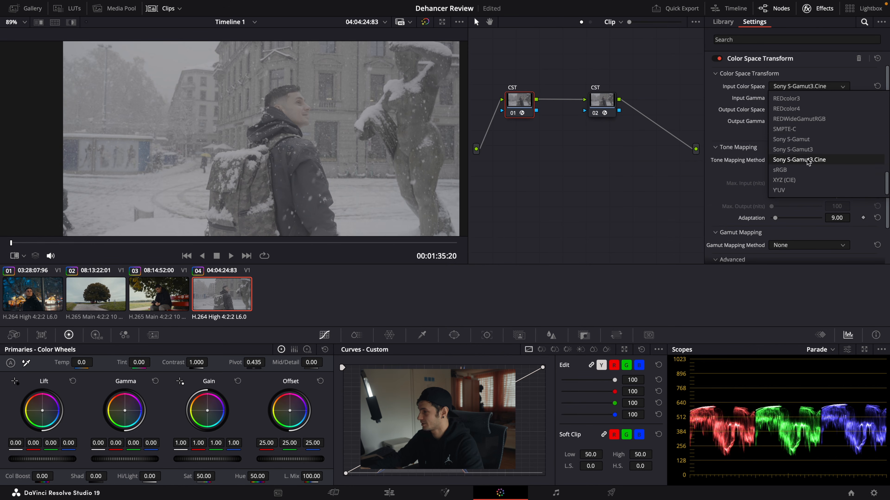
click(795, 161)
click(802, 98)
click(802, 167)
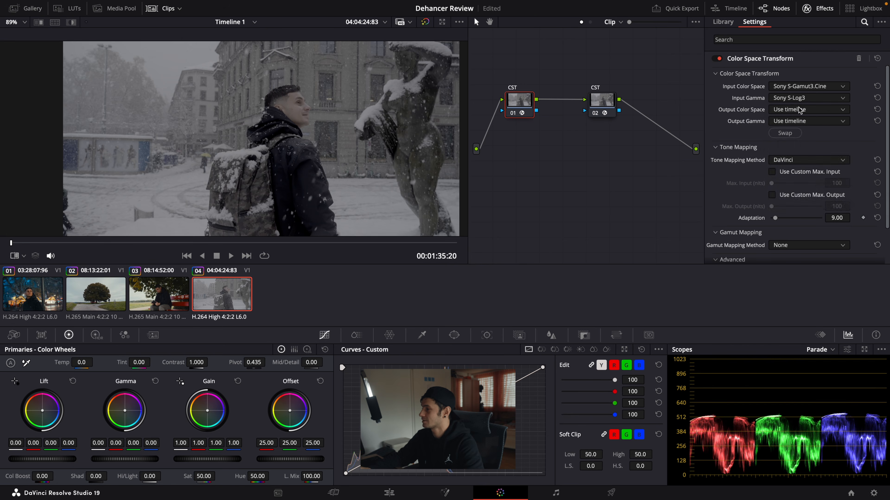
click(802, 109)
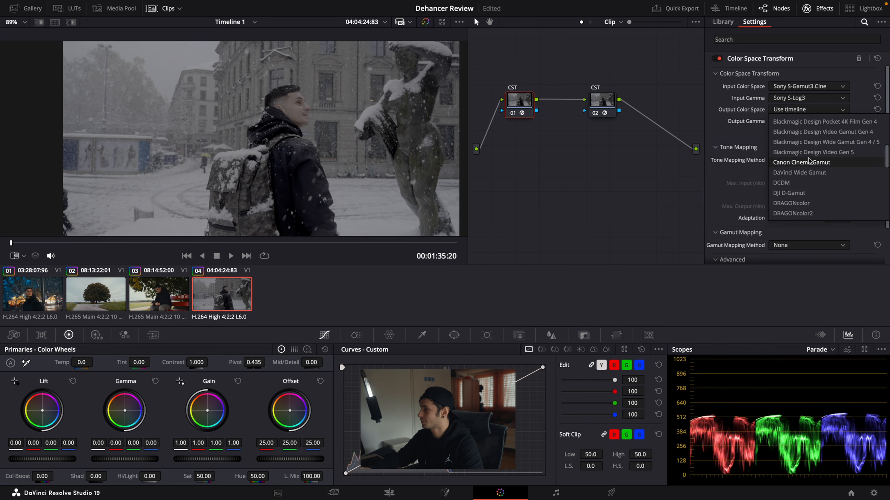
click(806, 172)
click(802, 121)
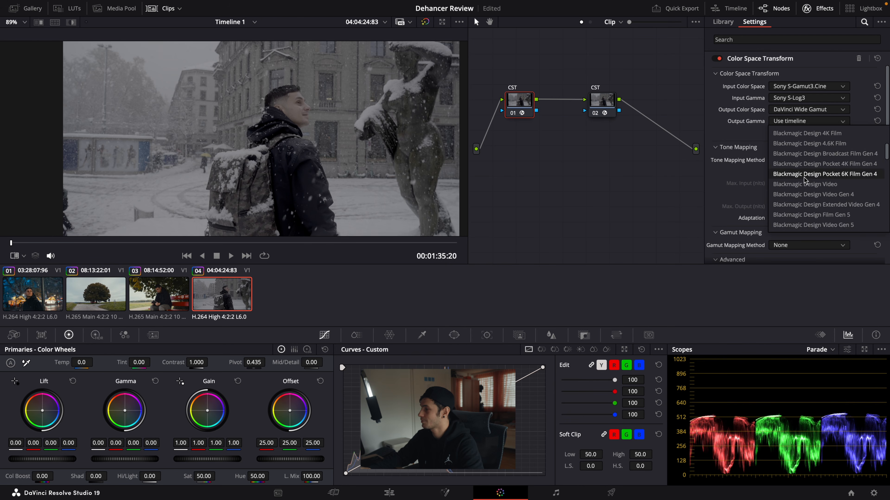
click(804, 178)
Step: Set the second CST node to convert from DaVinci Wide Gamut / DaVinci Intermediate to Rec.709 / Rec.709-A
click(608, 104)
click(802, 87)
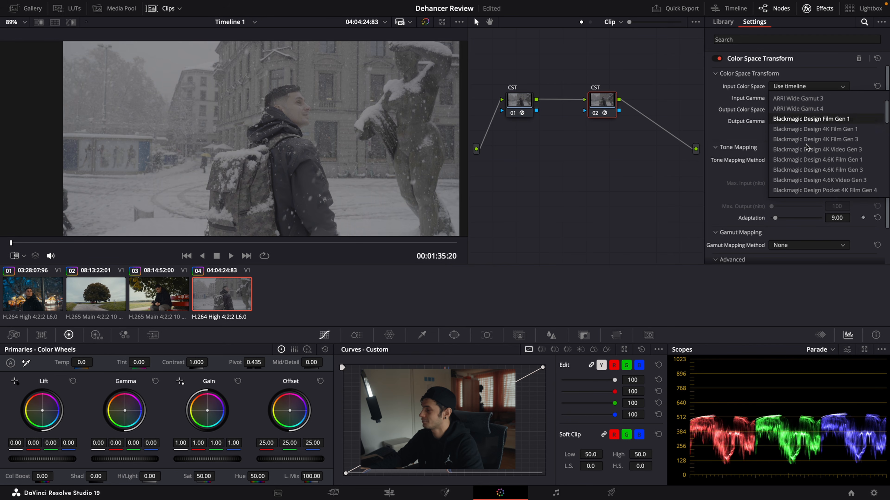
click(808, 148)
click(788, 98)
scroll(788, 123, down, 5)
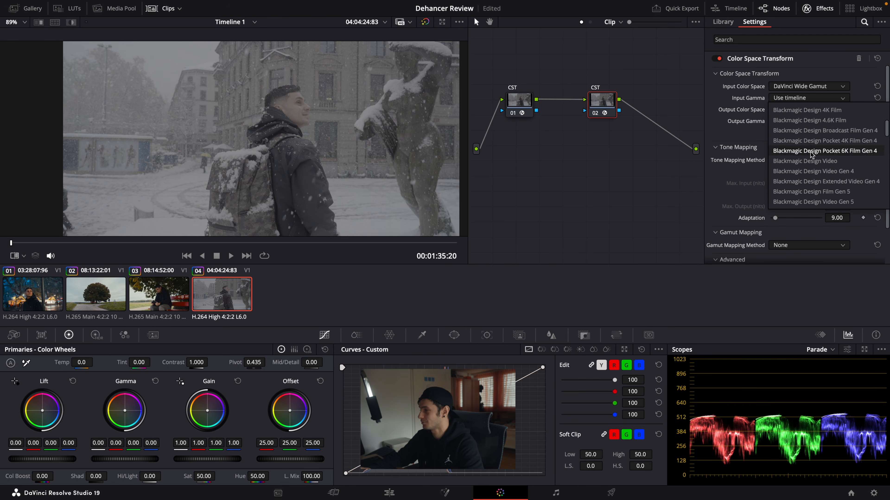
click(807, 163)
click(789, 111)
scroll(802, 164, down, 10)
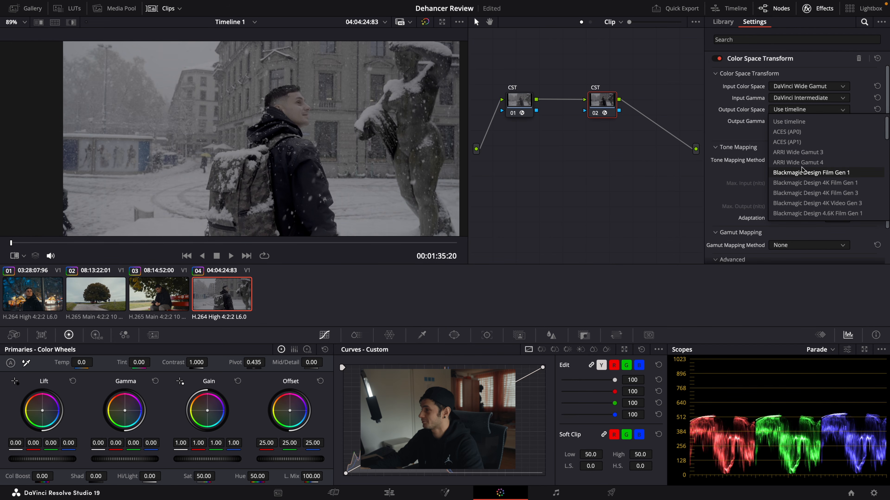
click(785, 142)
click(806, 121)
scroll(808, 182, down, 5)
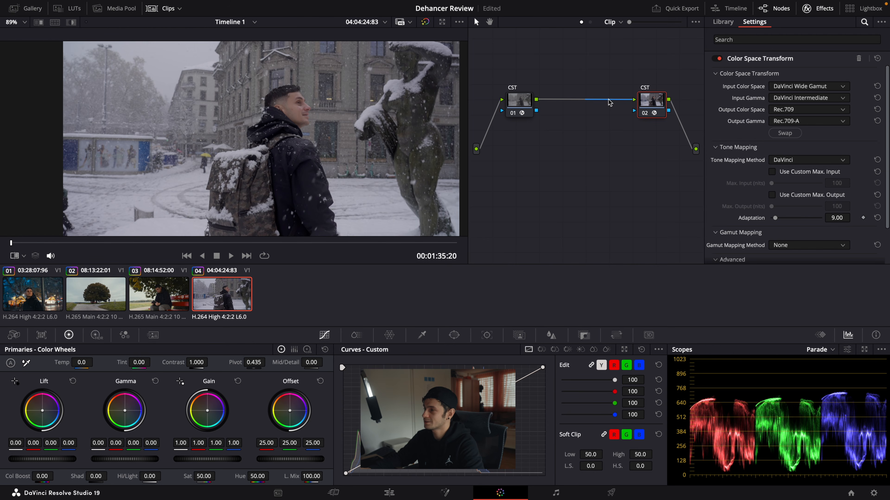
Step: Insert two serial correction nodes between the two CST nodes
click(522, 105)
key(alt+s)
key(alt+s)
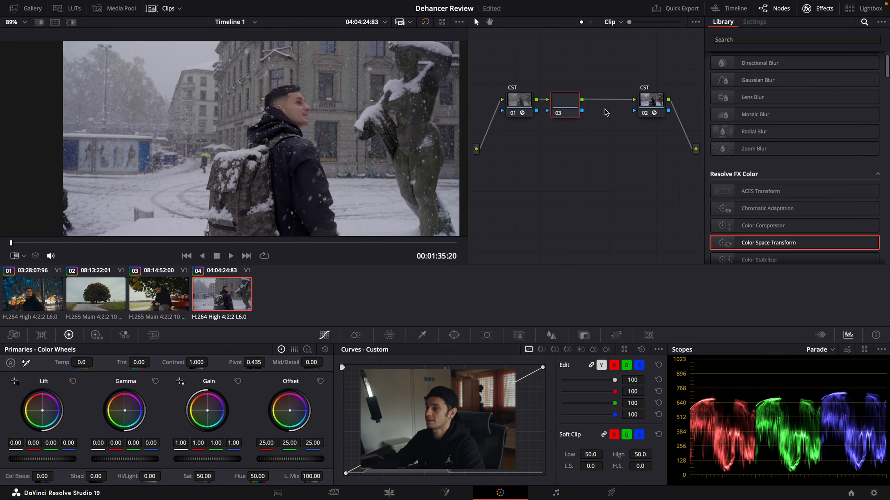
click(650, 105)
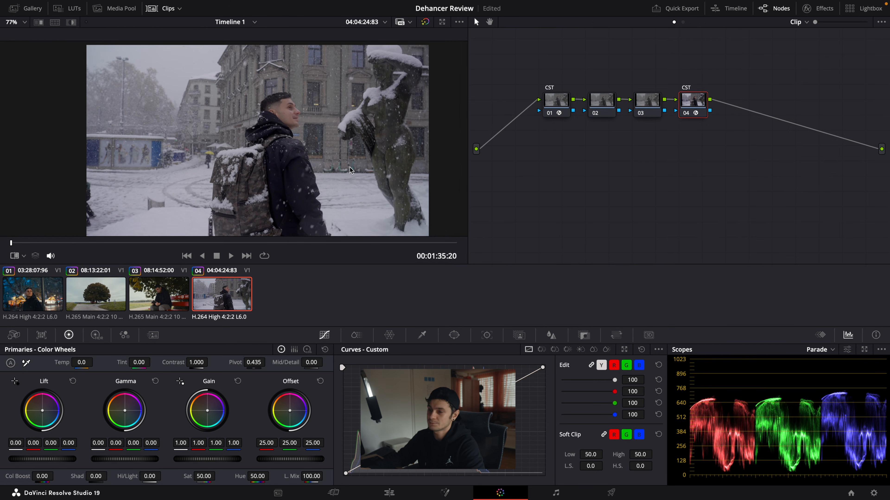
Step: Raise the Gain to about 1.13 and lower the Lift very slightly on the correction node just before the last CST
click(636, 114)
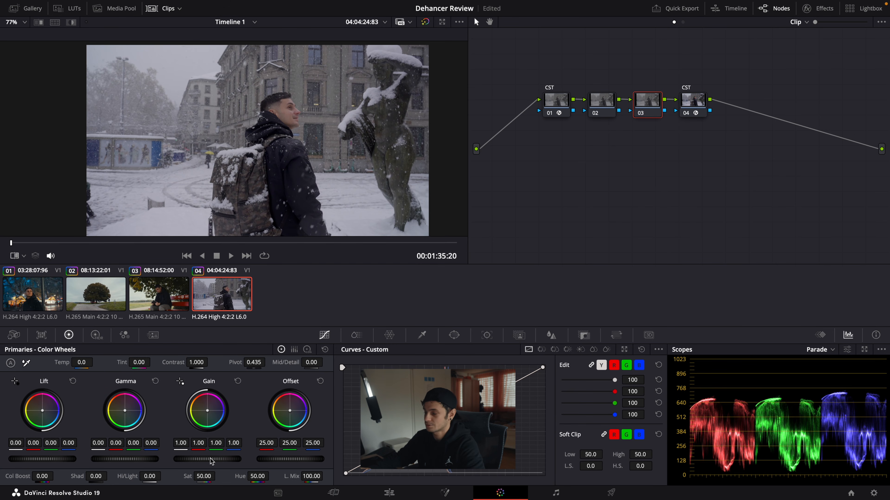
drag(211, 461, 229, 460)
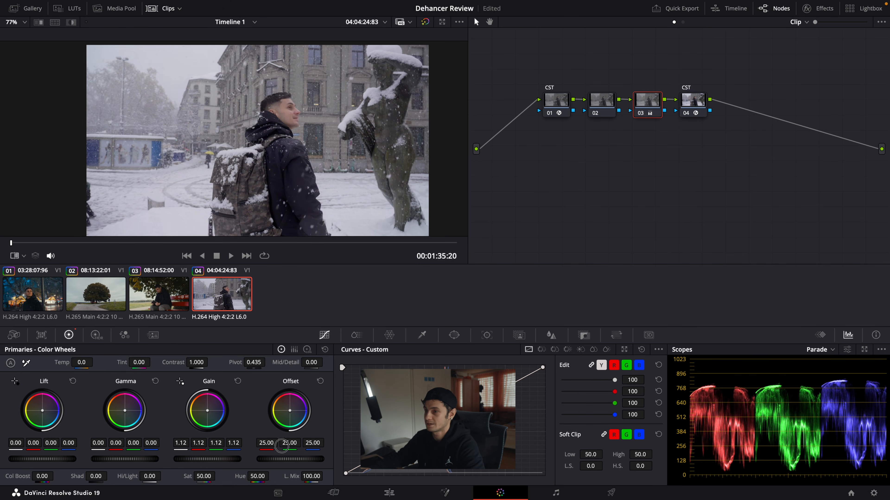
drag(42, 460, 38, 459)
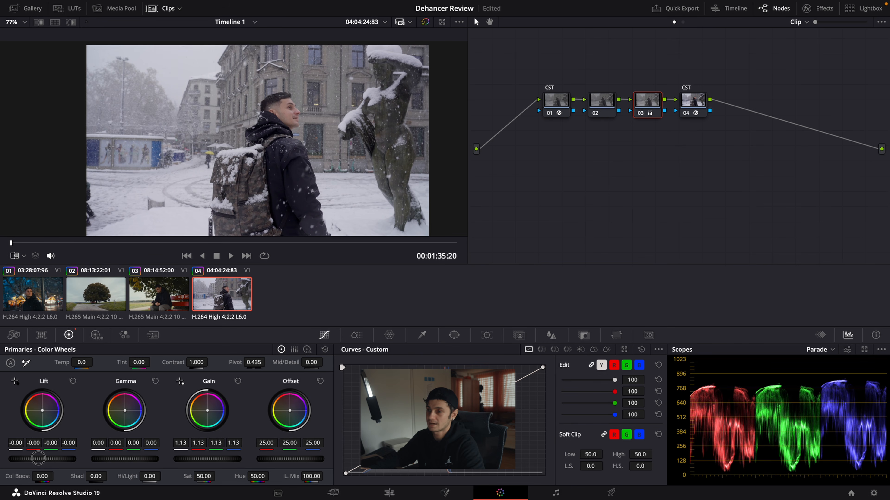
Step: Label the two middle nodes WB and EXP, and set the WB node's Temp to -20.0
click(608, 109)
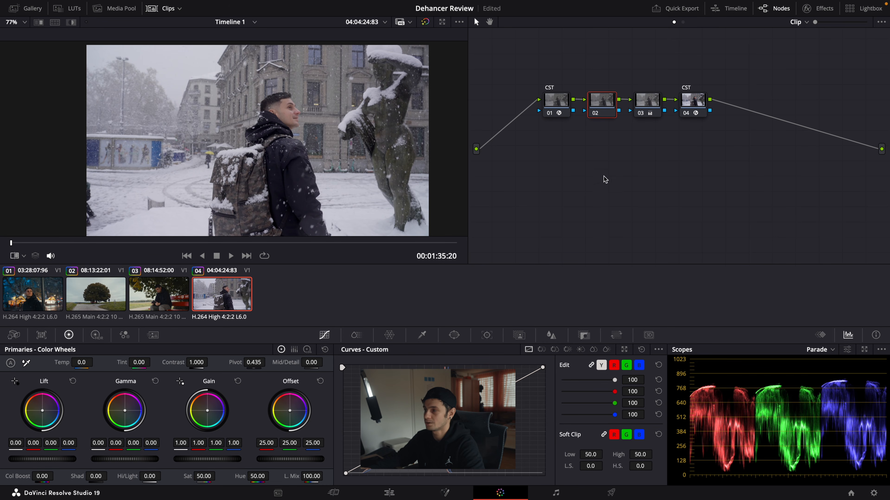
text(WB)
key(Return)
click(648, 112)
text(EXP)
key(Return)
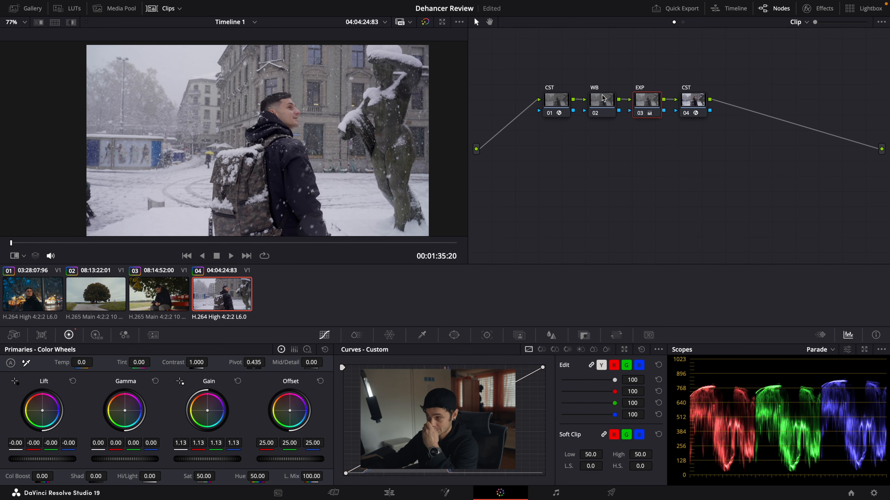
click(603, 113)
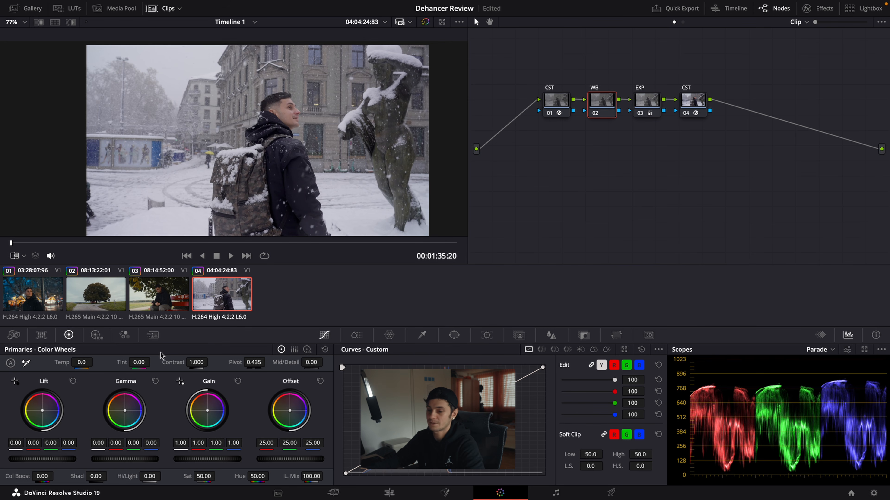
drag(82, 362, 82, 362)
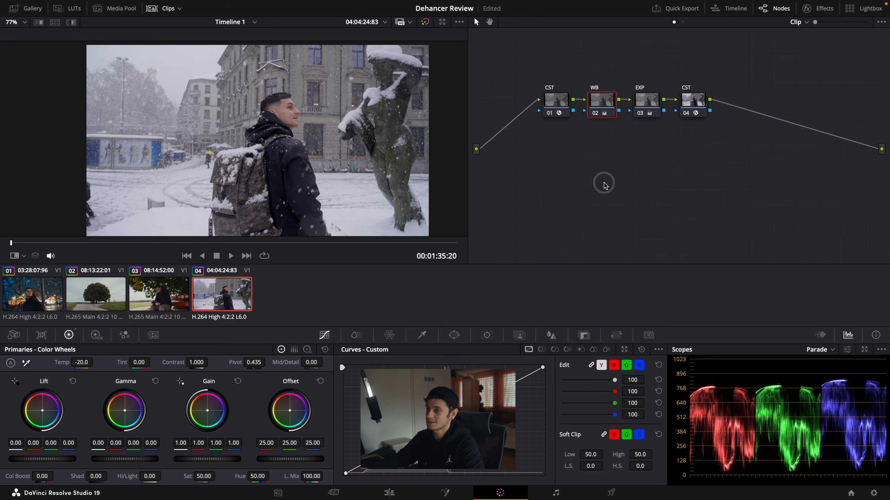
Step: Add a serial node after the last CST and paste the bench clip's Dehancer node grade onto it
click(701, 105)
key(alt+s)
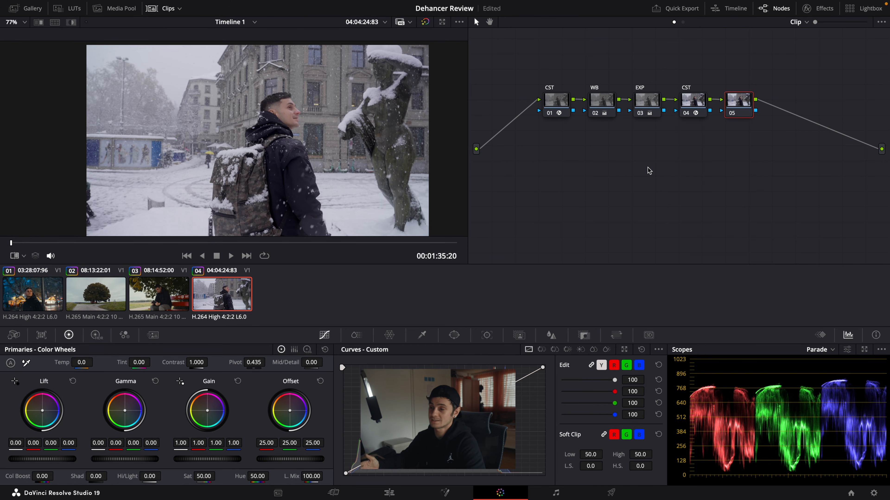
click(154, 301)
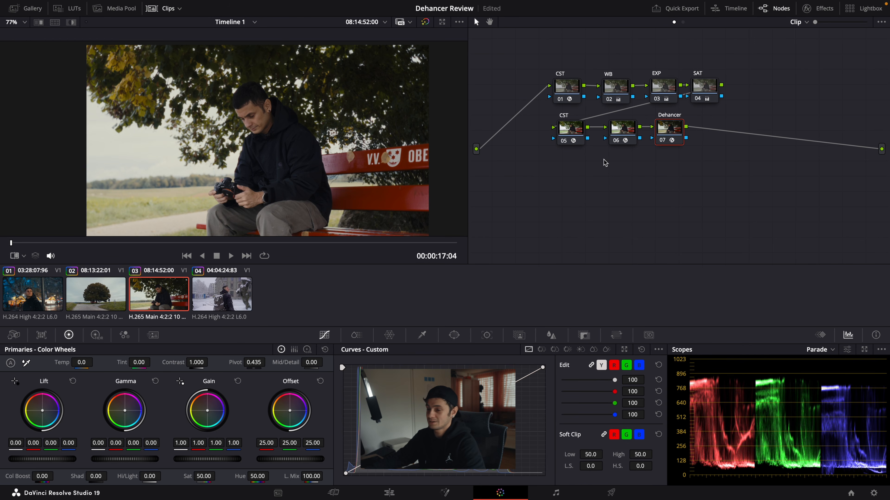
click(231, 295)
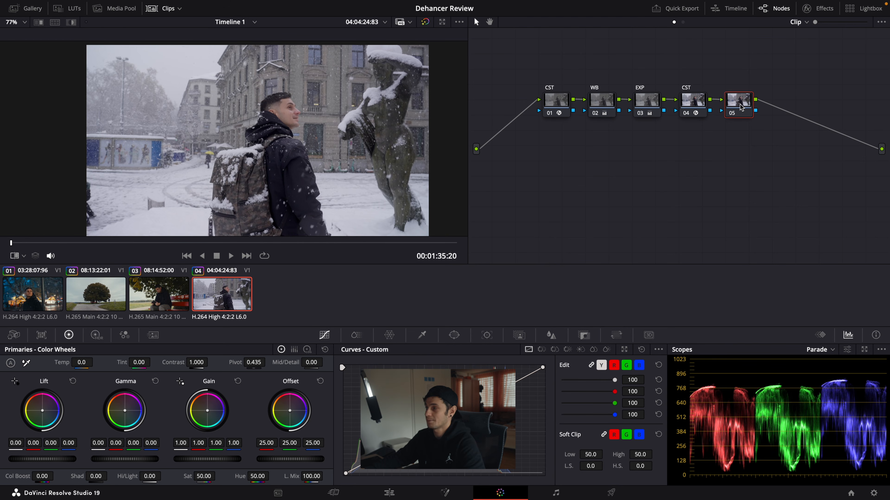
key(super+v)
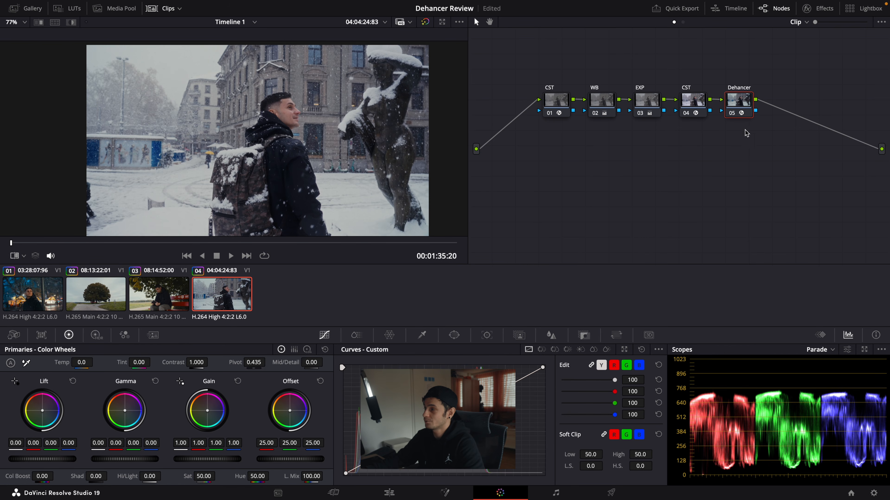
drag(532, 60, 712, 167)
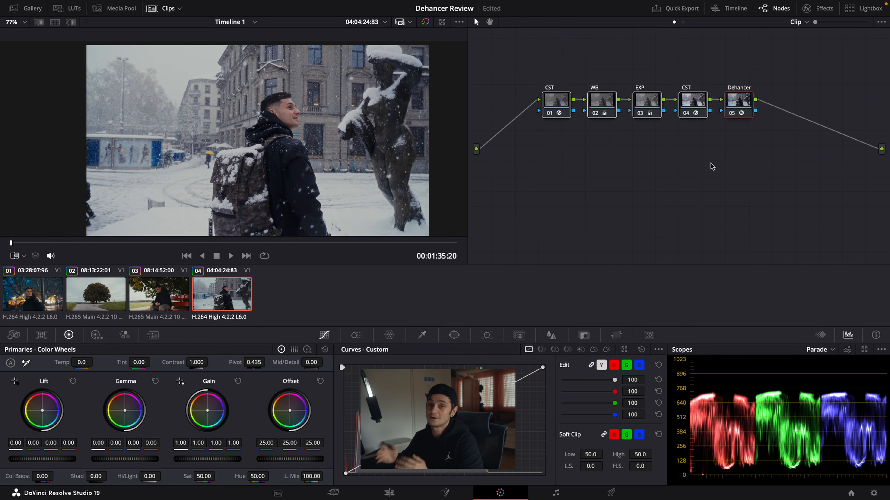
click(742, 111)
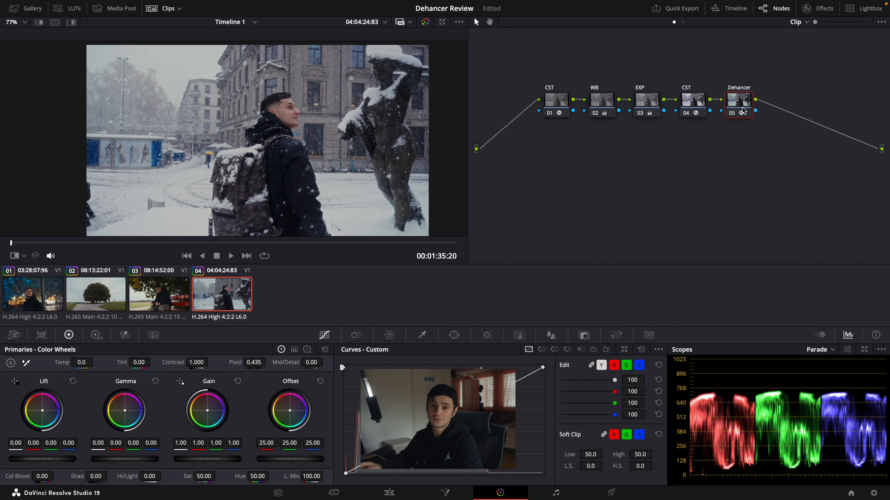
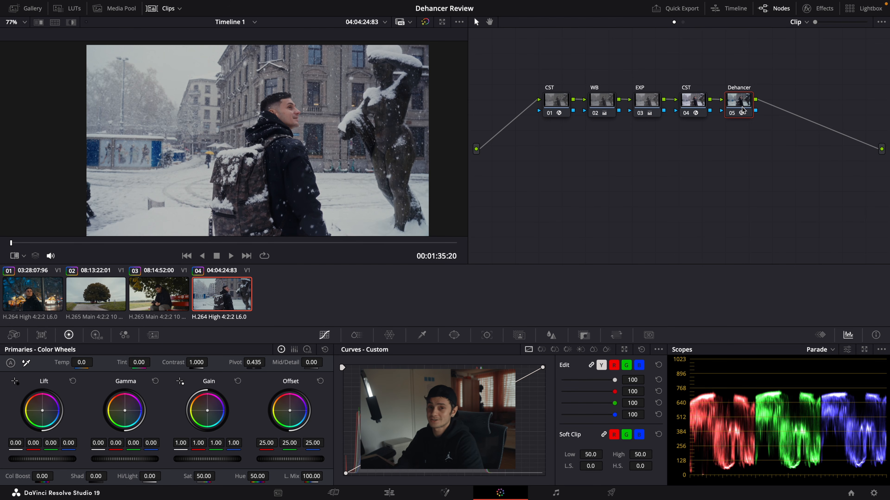
Step: Reset the Dehancer node's pasted grade and apply a fresh Dehancer Pro 7.2.1 effect to that node
right_click(742, 109)
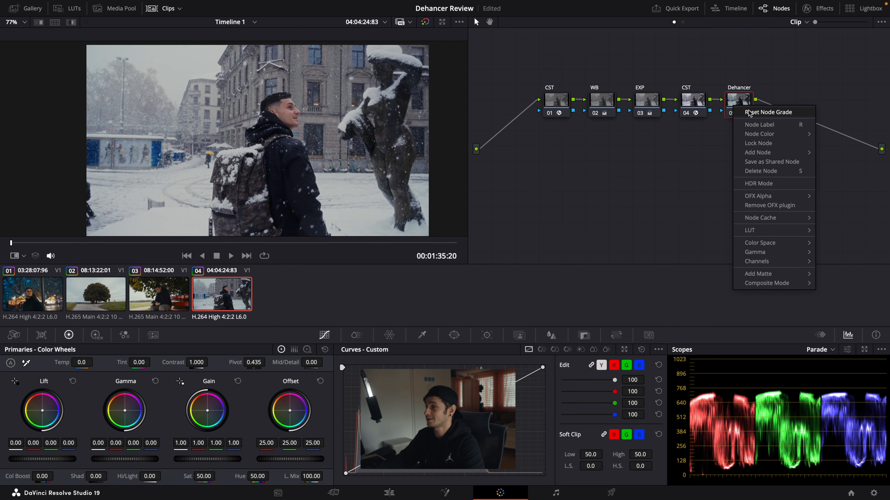
click(748, 112)
click(818, 8)
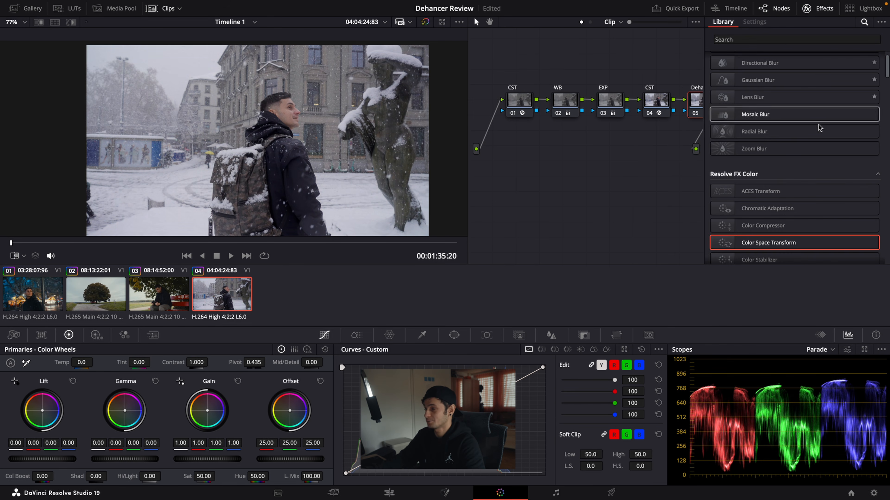
click(767, 40)
text(deh)
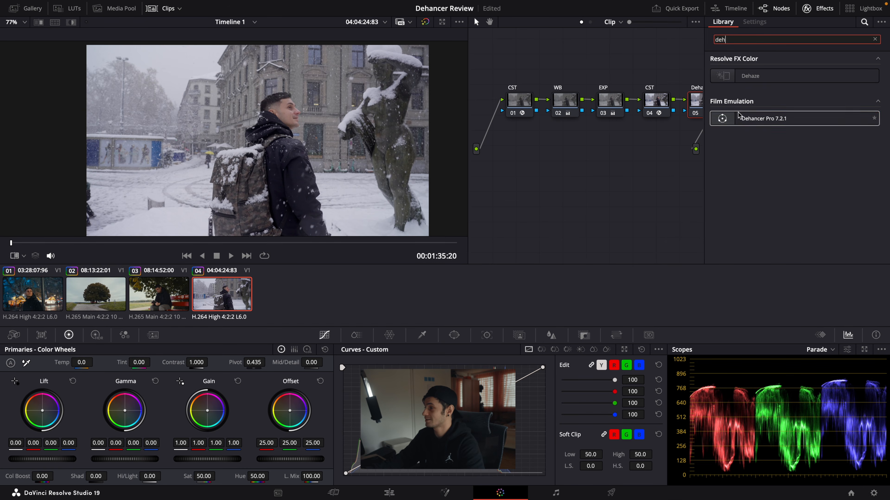
drag(746, 116, 694, 92)
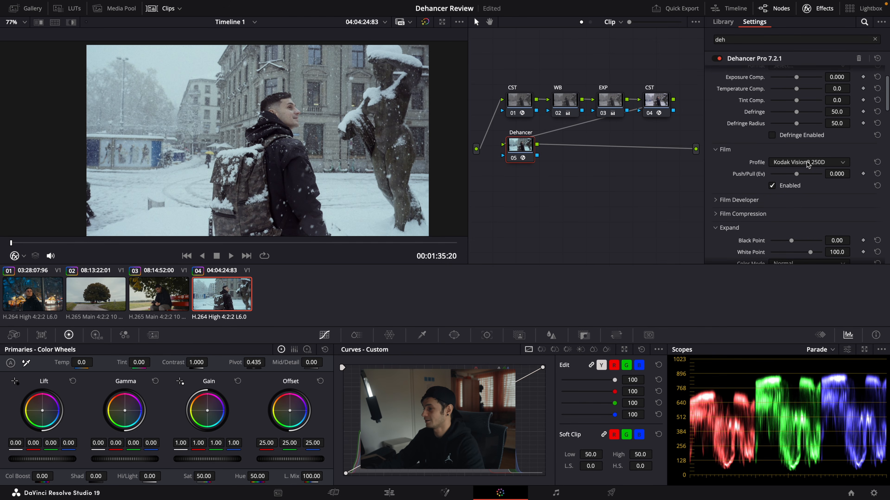
Step: Disable the Film and Film Grain effects in the node's Dehancer Pro settings
click(771, 186)
scroll(799, 183, down, 8)
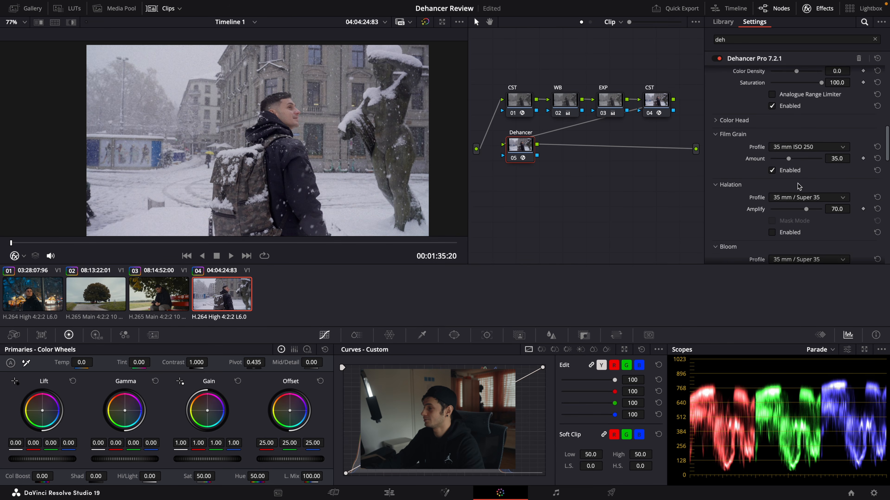
scroll(799, 186, down, 2)
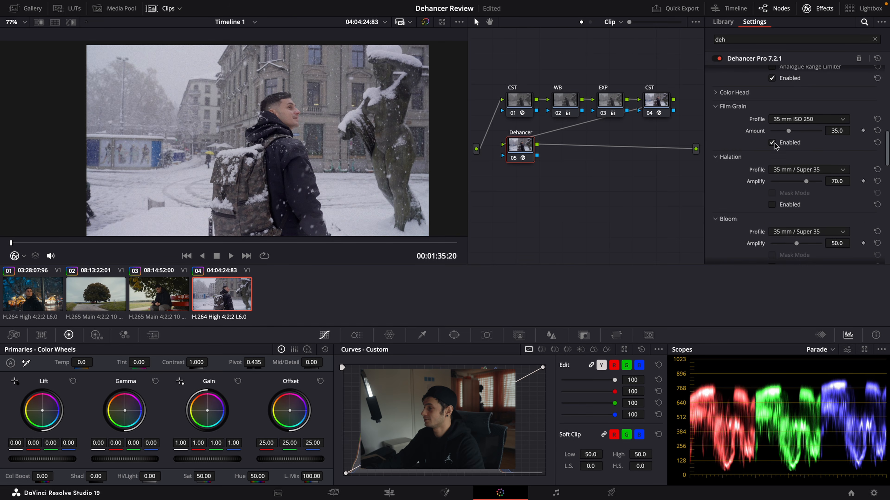
click(775, 144)
scroll(777, 149, down, 10)
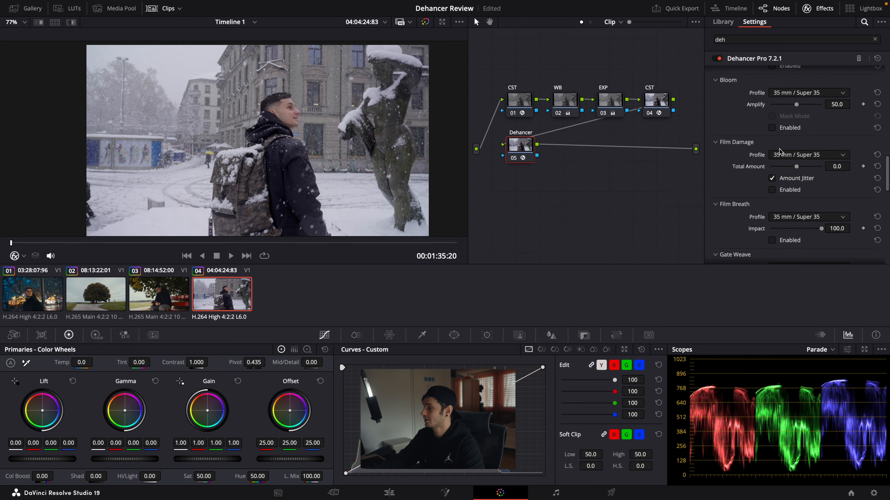
scroll(776, 178, down, 15)
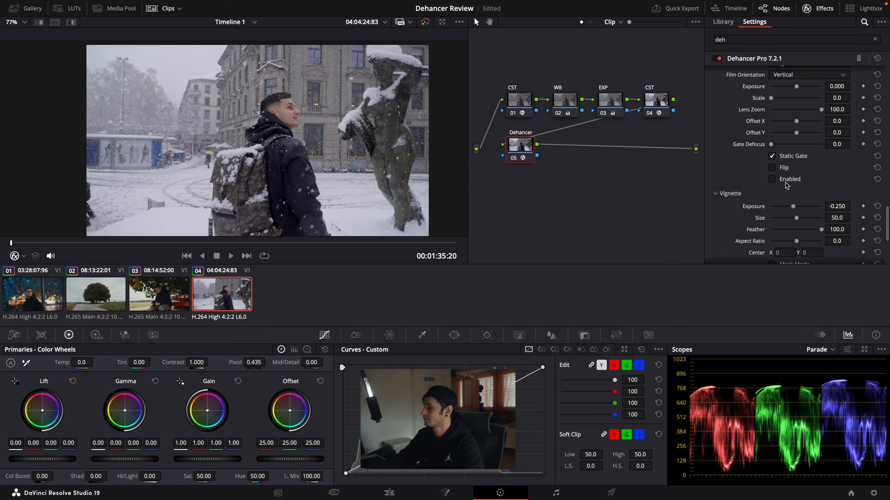
scroll(785, 185, up, 20)
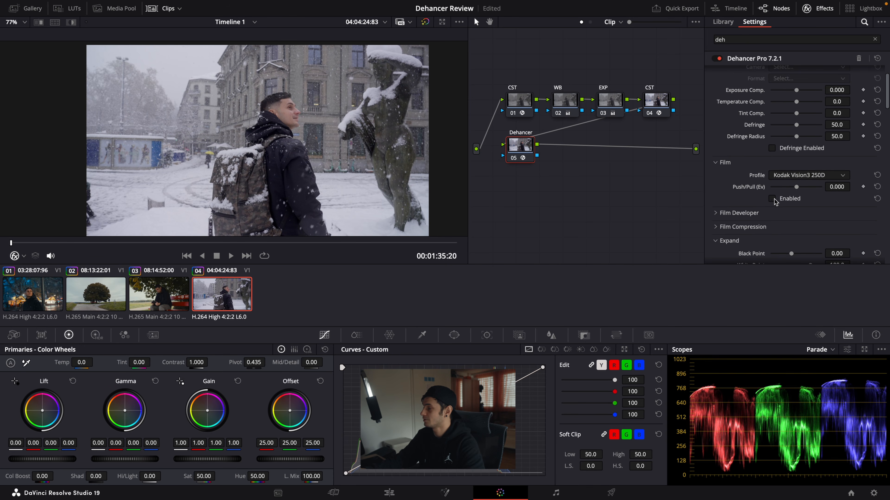
Step: Enable Dehancer's Film section and set the Print profile to Fujifilm 3513 Print film
click(790, 199)
scroll(790, 202, down, 8)
click(790, 205)
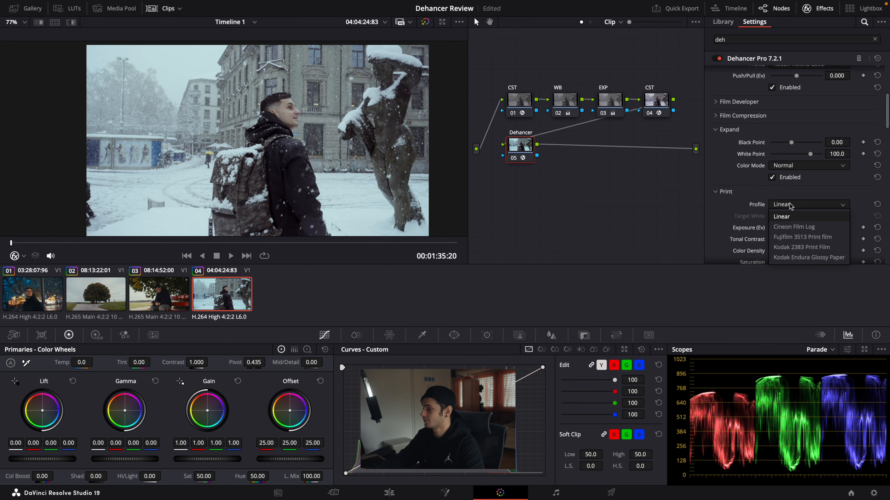
click(805, 238)
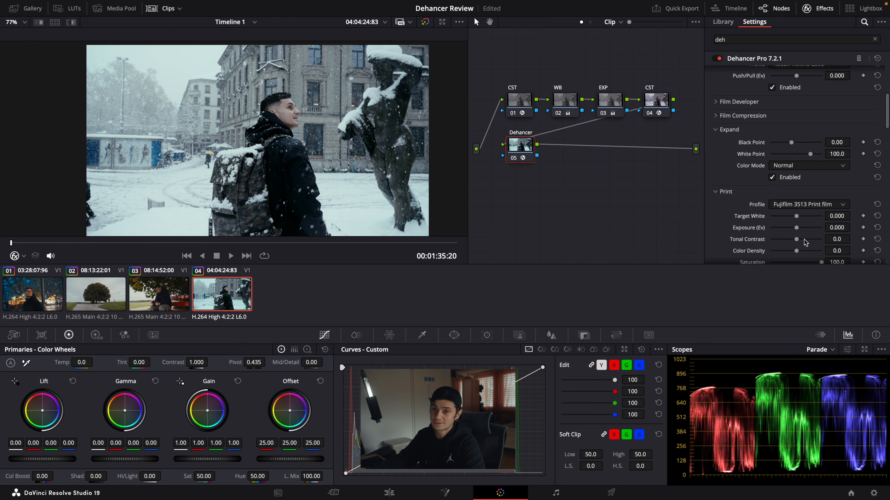
Step: Set the Film profile to Kodak Vision3 50D
scroll(799, 196, up, 3)
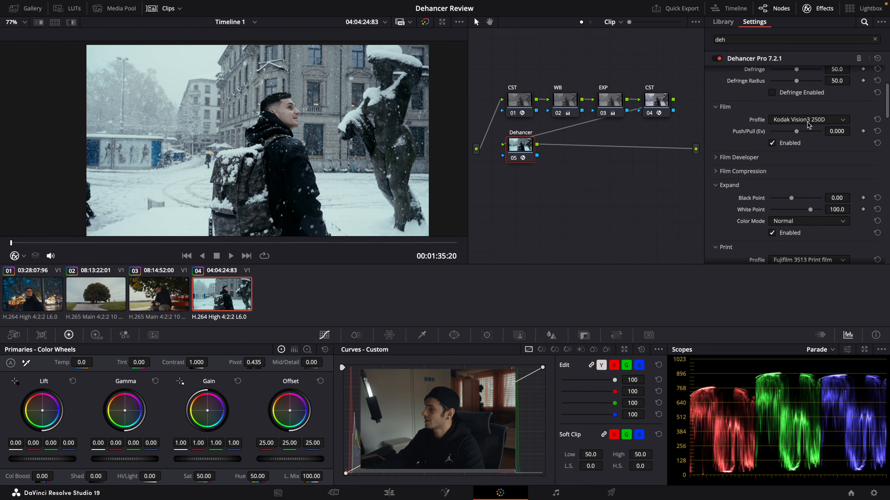
click(808, 121)
click(796, 182)
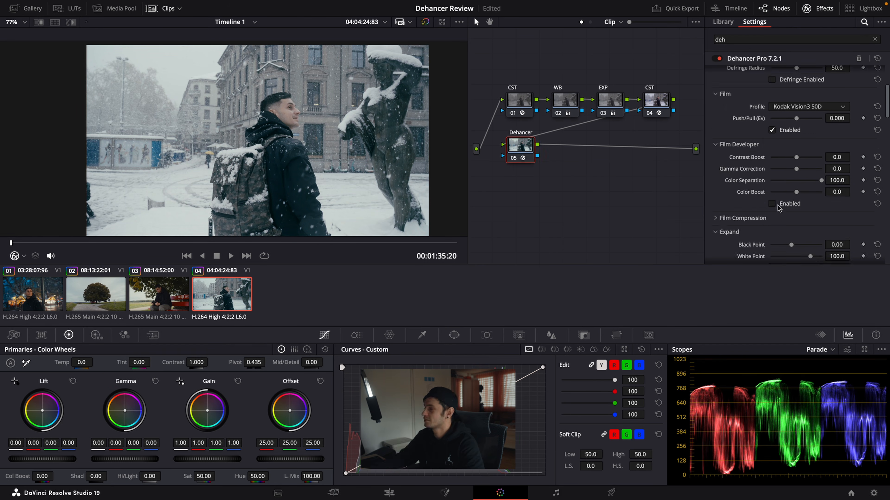
Step: Enable Film Developer with Color Boost at about 50.5, and enable Film Compression
click(773, 205)
drag(797, 193, 809, 193)
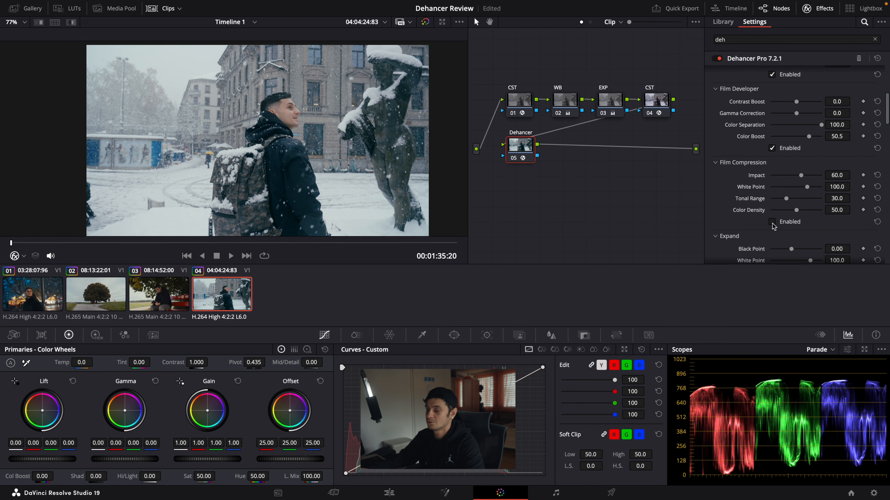
click(772, 224)
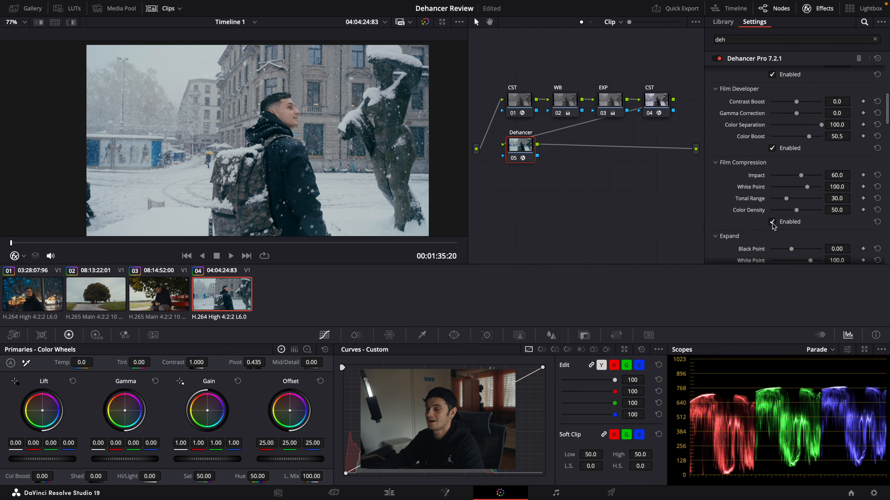
Step: Raise the Print section's Color Density to about 70.6 and its Tonal Contrast to about 5.1
scroll(812, 208, down, 3)
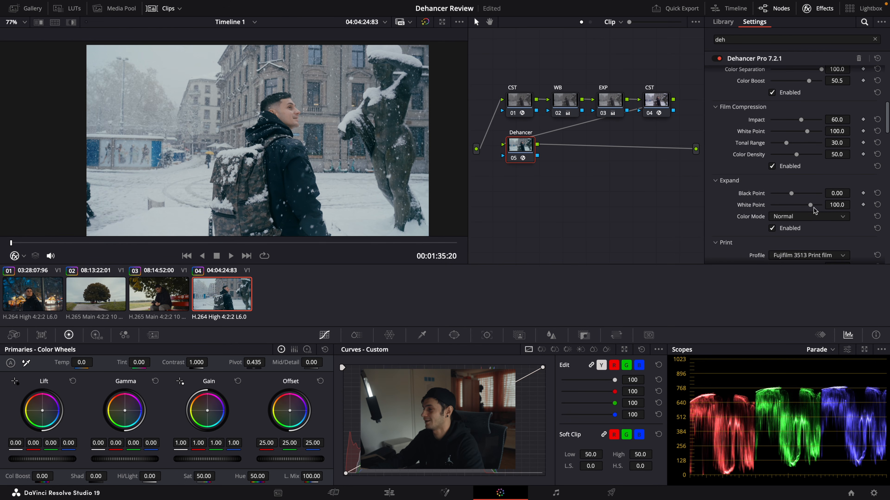
scroll(806, 201, down, 3)
drag(797, 193, 814, 193)
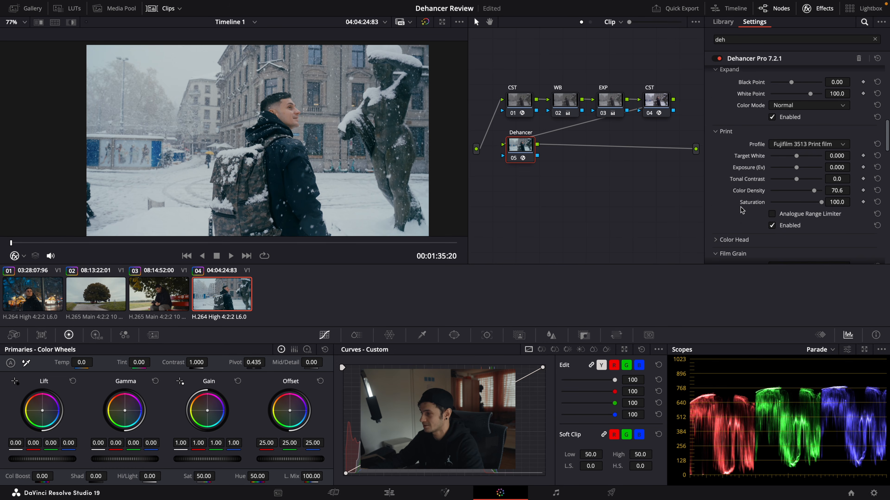
scroll(743, 208, down, 1)
drag(797, 152, 799, 151)
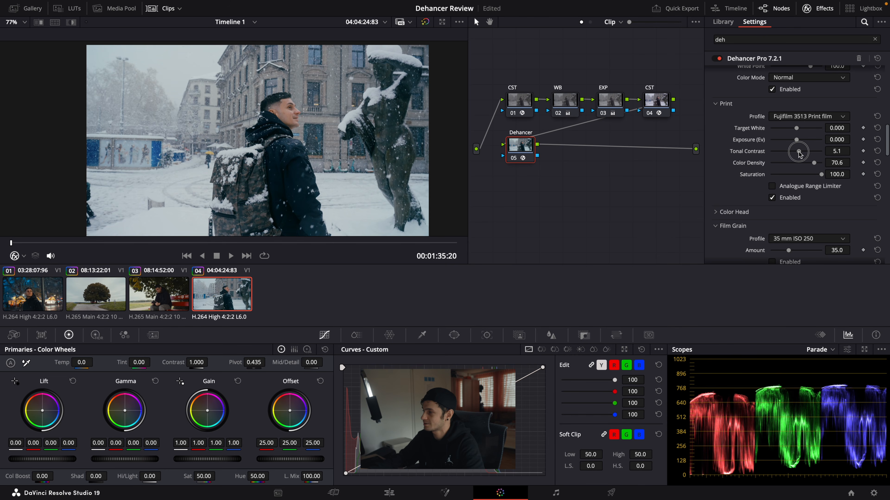
Step: Enable Film Grain with the 65 mm ISO 50 profile at amount 10.0, and preview the frame full screen
scroll(809, 168, down, 4)
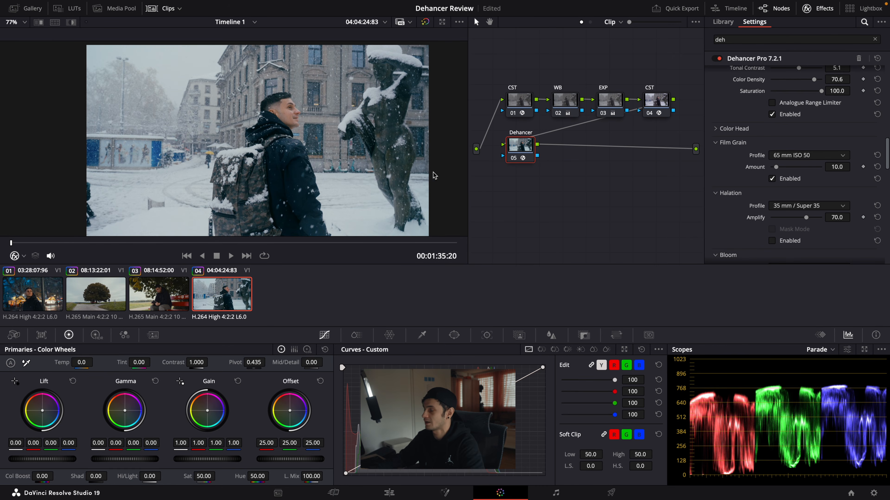
key(super+f)
key(super+f)
key(super+f)
key(super+f)
Step: Enable Halation and inspect its effect up close on the edges of the man's jacket
click(772, 241)
scroll(298, 165, up, 5)
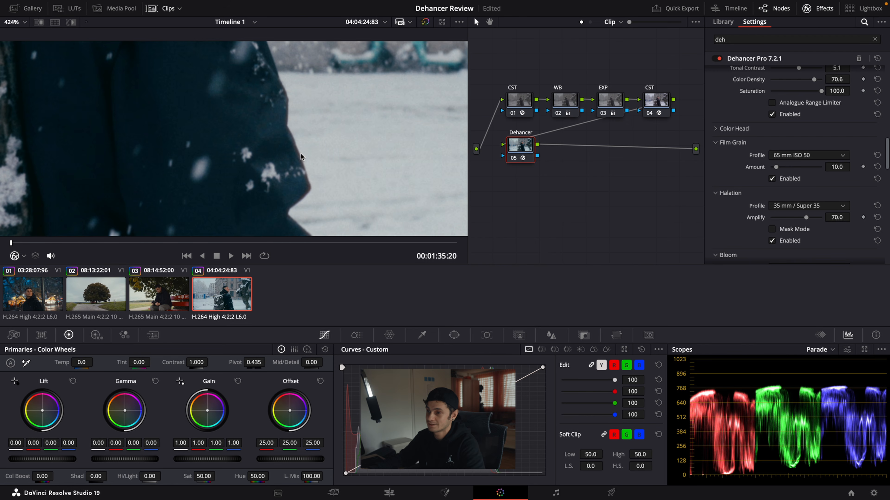
scroll(228, 127, down, 4)
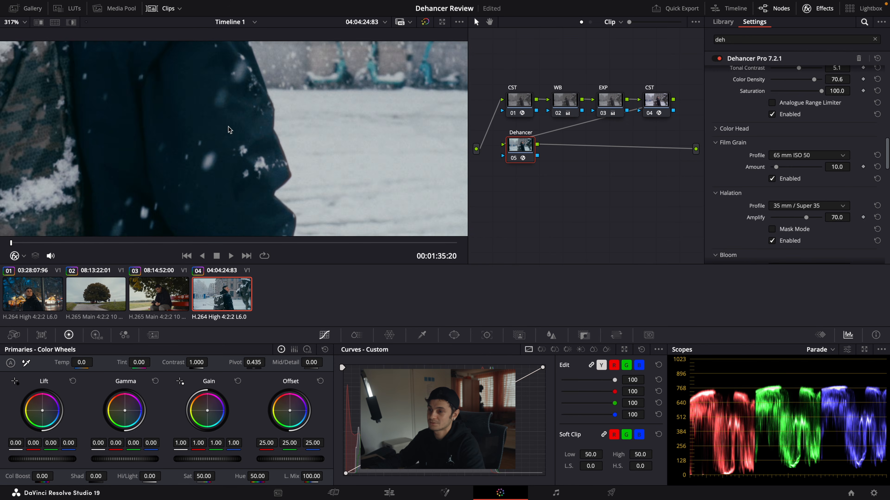
scroll(228, 127, down, 3)
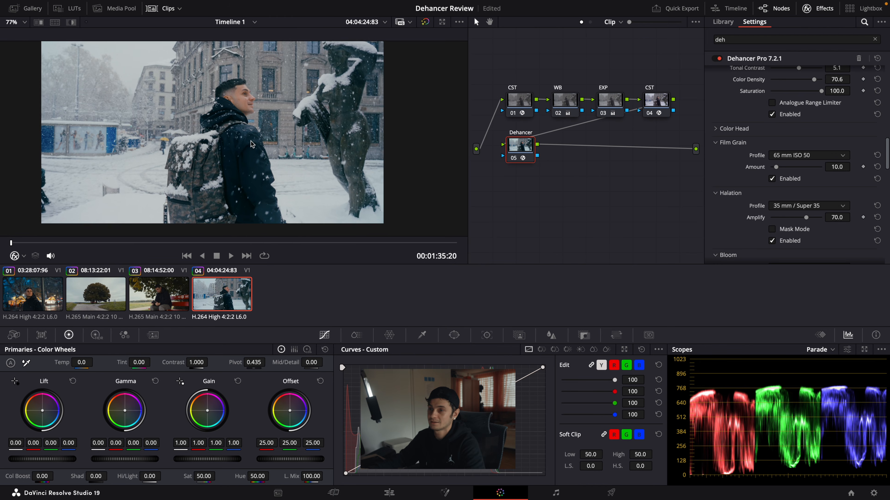
scroll(253, 132, up, 1)
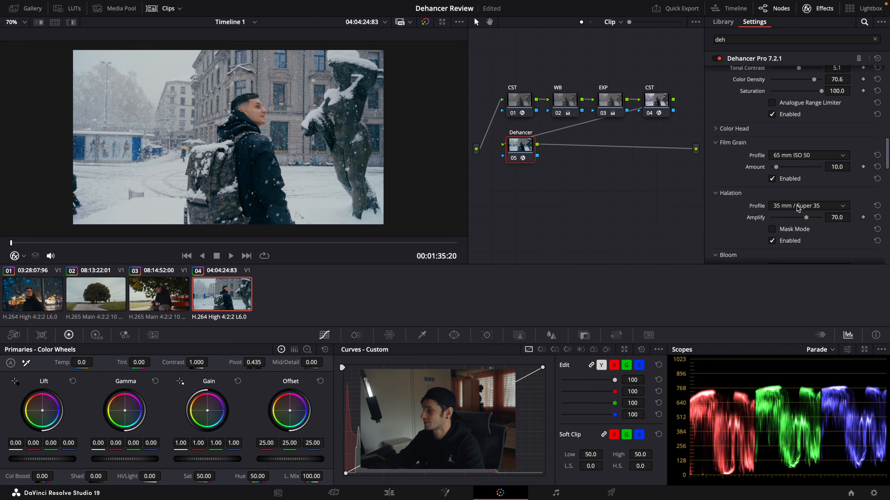
Step: Try the 35 mm / Super 35 No Remjet profile for Halation and preview it full screen
click(798, 207)
click(810, 279)
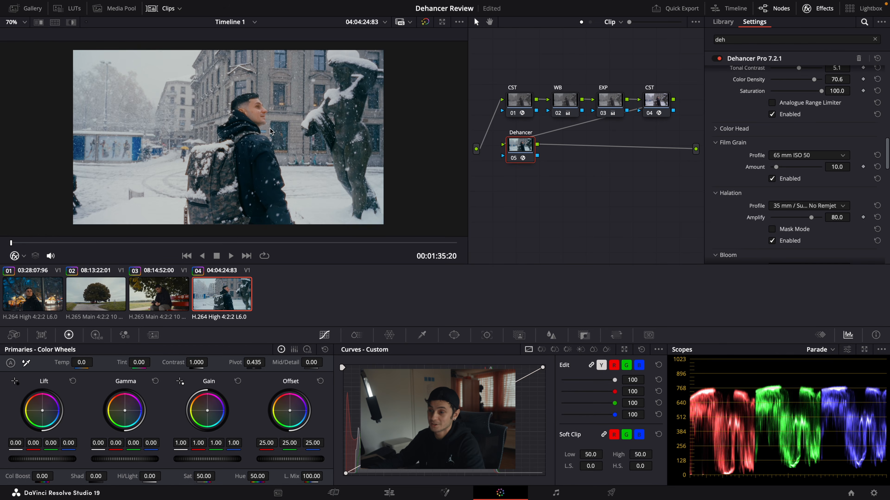
key(super+f)
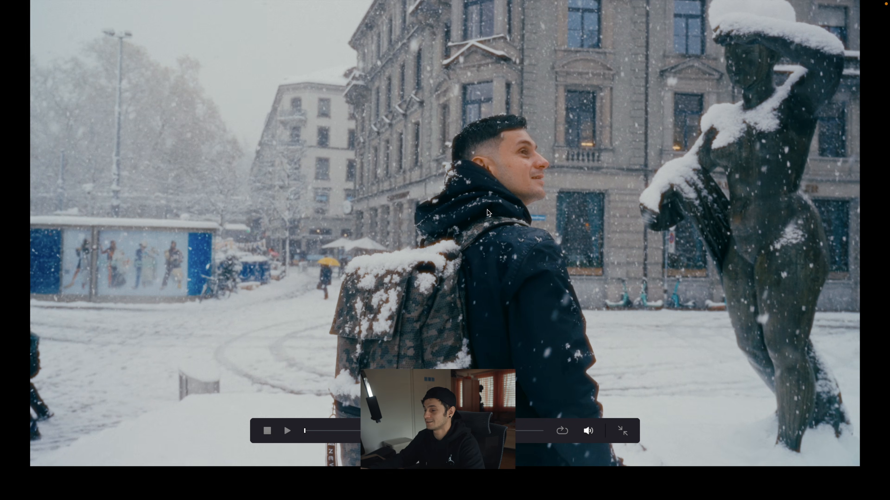
key(super+f)
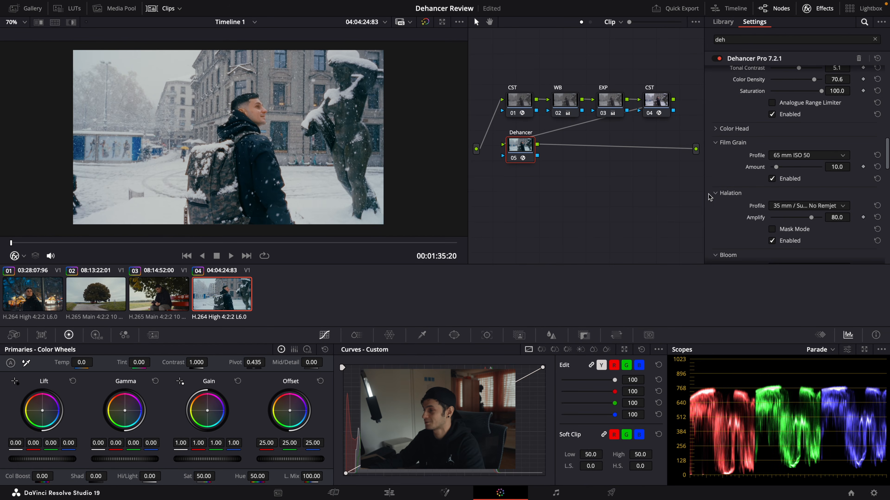
Step: Set the Halation profile to 65 mm / 70 mm No Remjet and preview it full screen
click(792, 206)
click(796, 299)
key(ctrl+f)
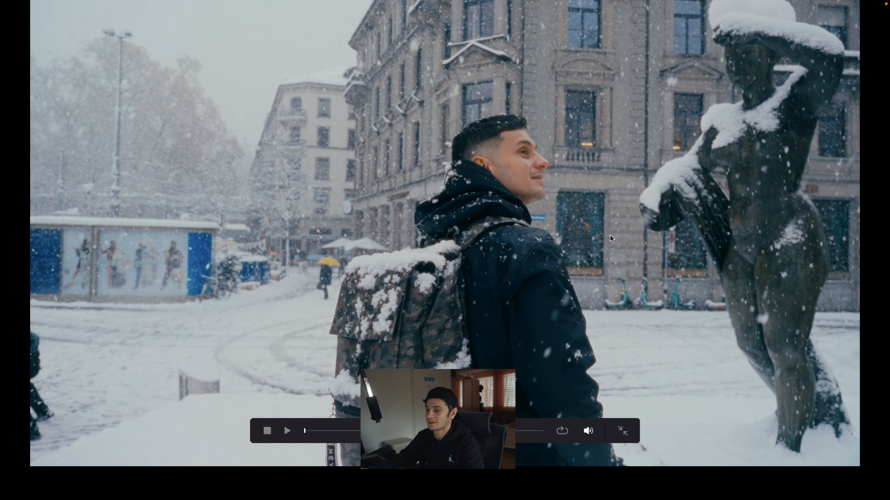
key(Escape)
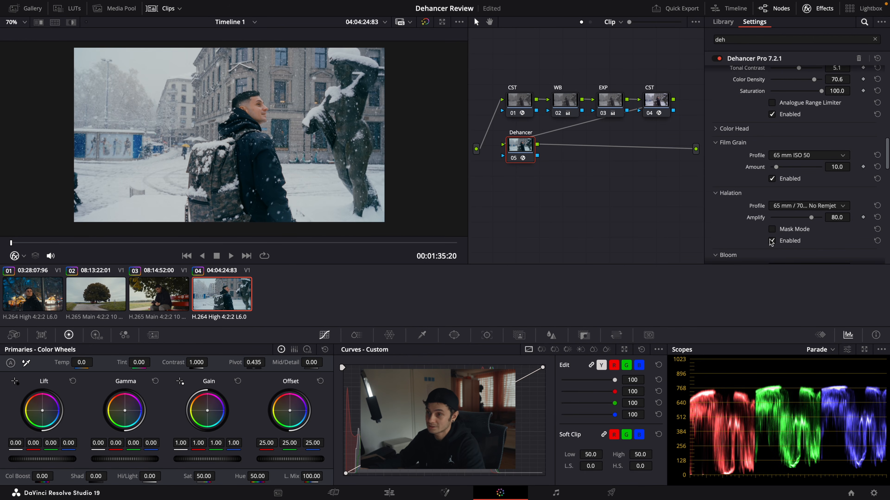
Step: Enable Bloom with the 65 mm / 70 mm profile and set its Amplify to about 50.5
scroll(774, 243, down, 3)
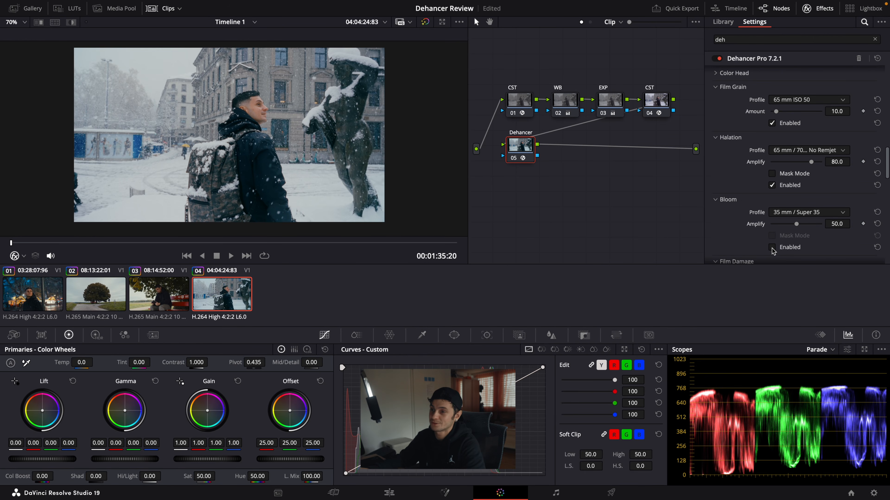
click(772, 247)
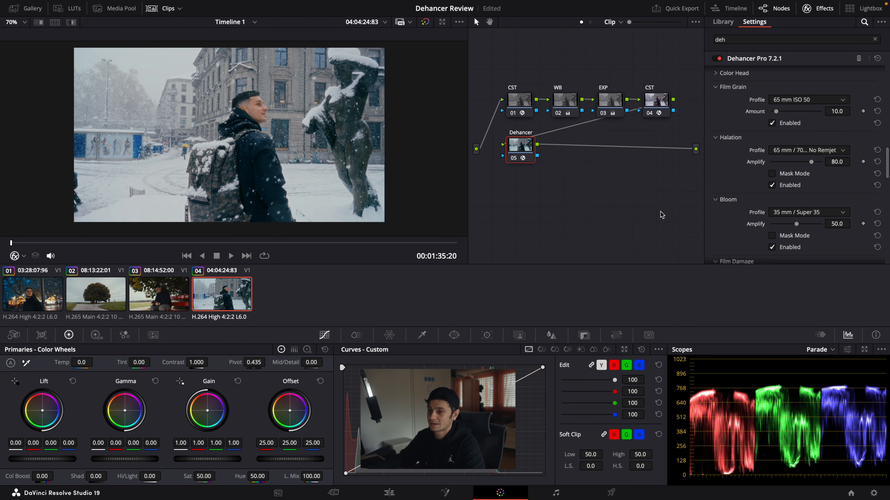
click(793, 212)
click(790, 266)
drag(792, 225, 796, 225)
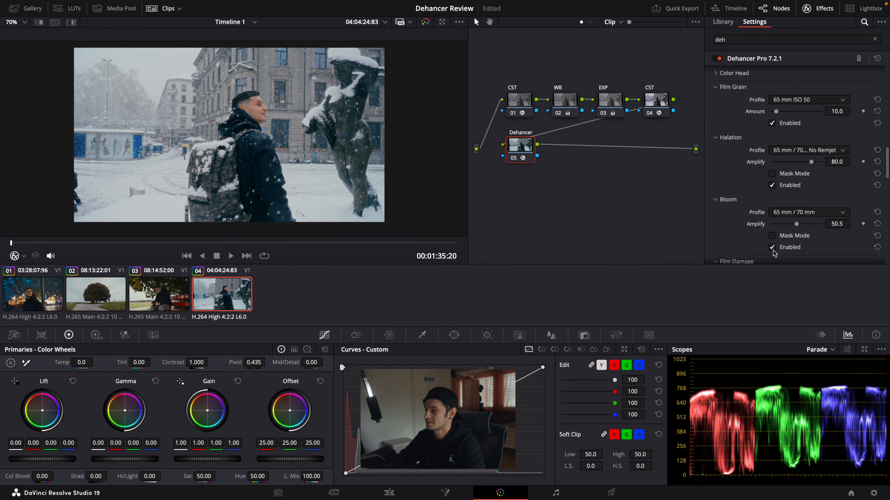
Step: Play the graded snowy street clip full screen to review the look in motion
scroll(772, 251, down, 3)
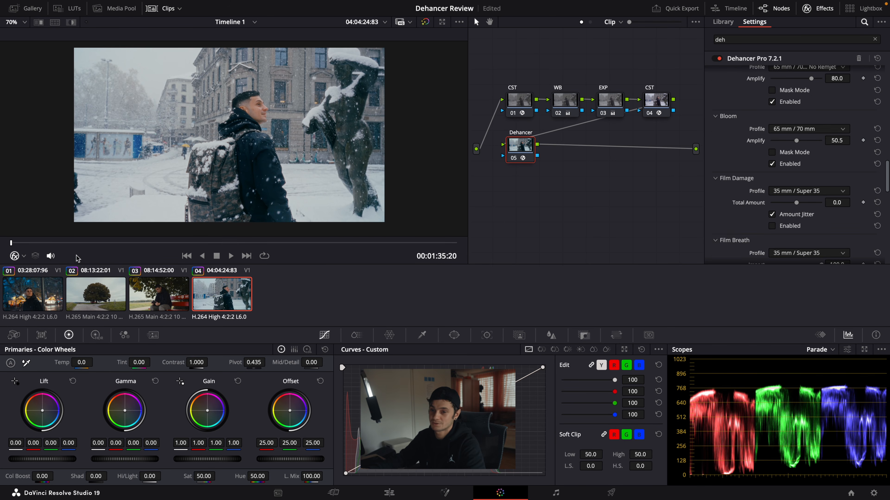
key(super+f)
key(space)
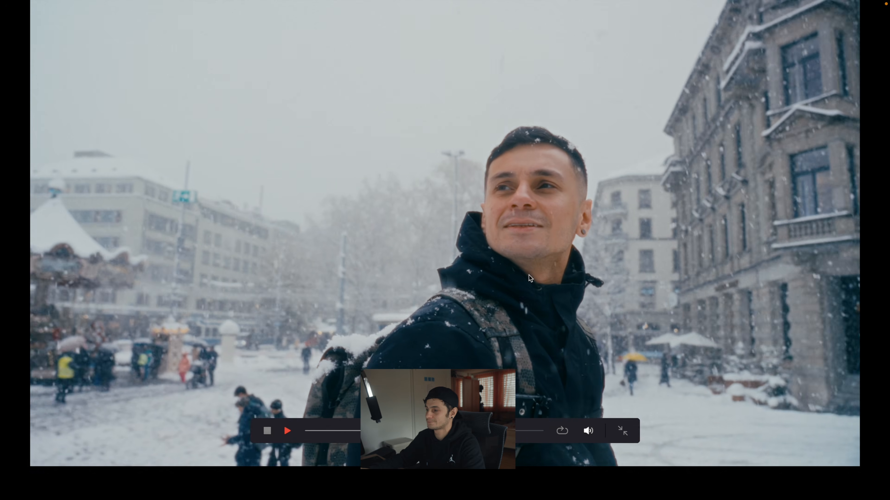
key(space)
key(Escape)
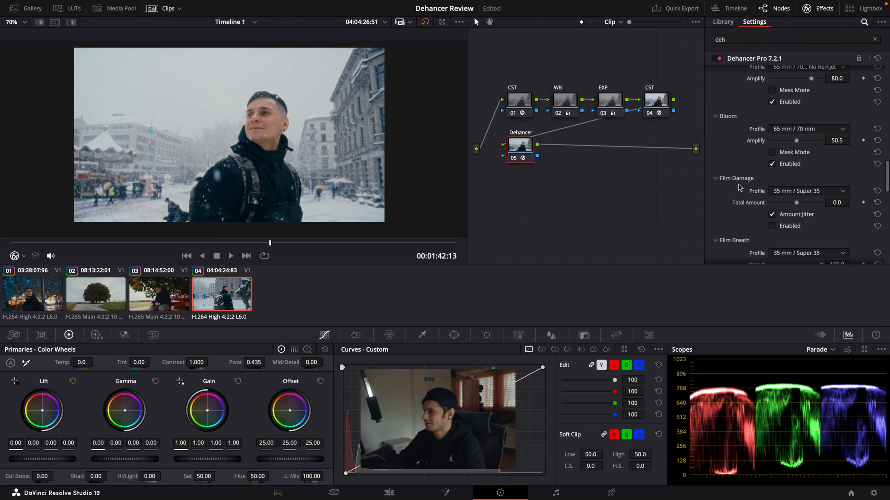
Step: Lower the Film Developer's Color Boost to about 39.4
scroll(740, 188, up, 5)
scroll(739, 188, up, 4)
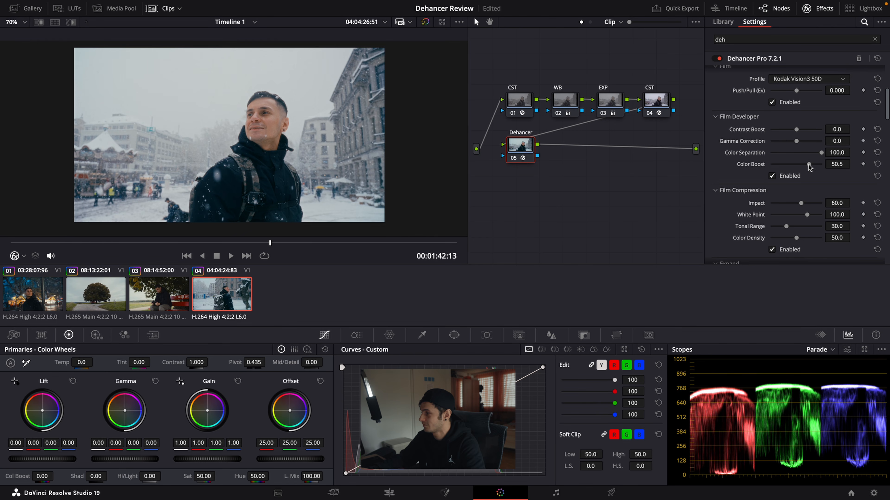
drag(809, 167, 807, 167)
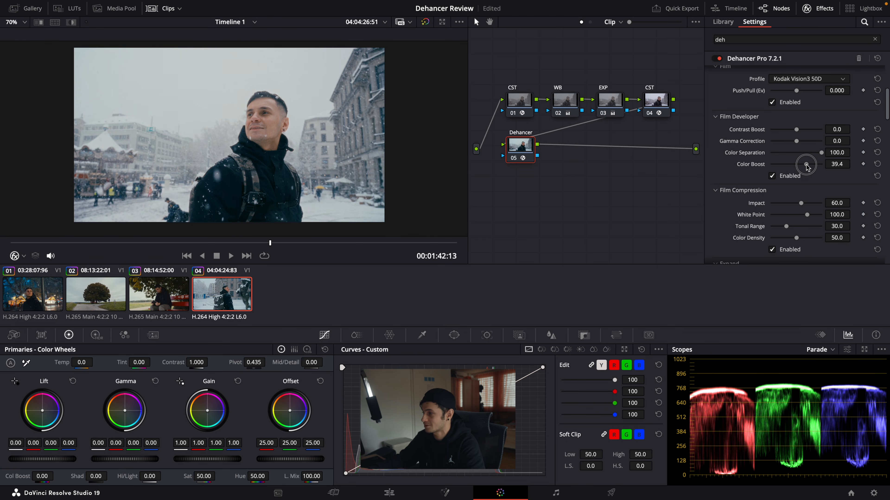
Step: Lower the Film Developer's Color Boost to about 35.8 and bypass the Dehancer node to compare the snowy street clip
drag(807, 167, 806, 167)
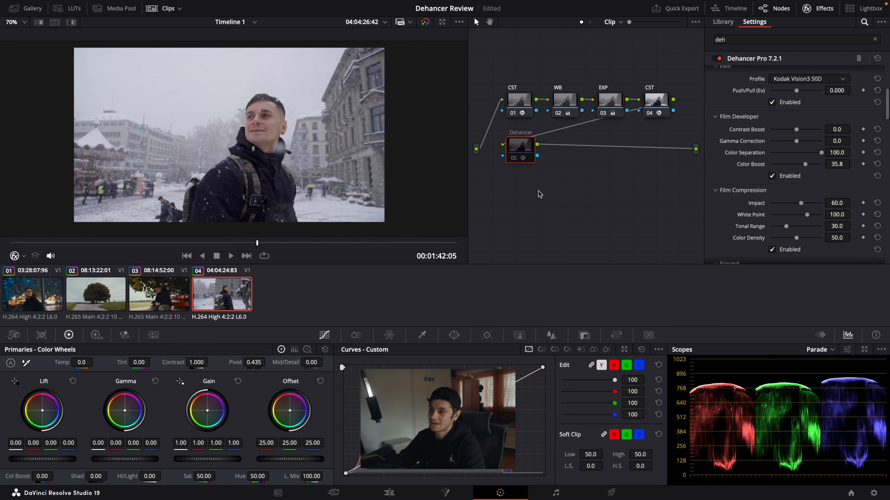
key(ctrl+d)
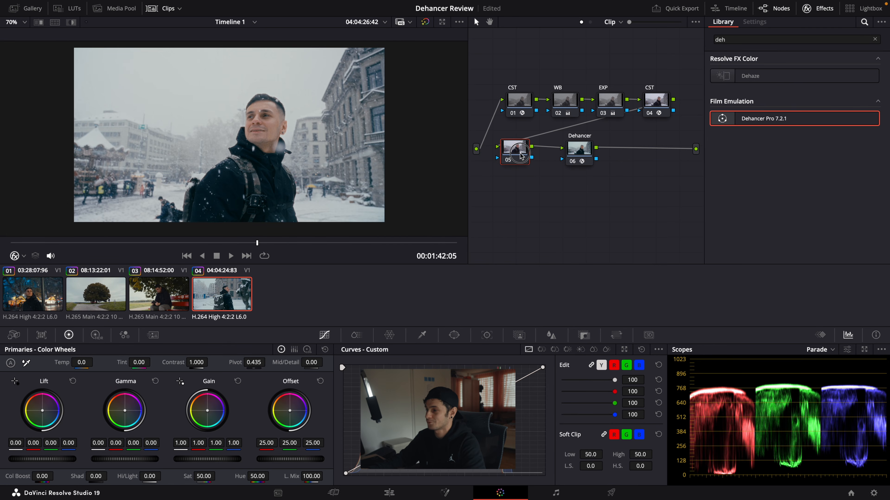
Step: Apply Radial Blur to the node ahead of Dehancer and play the snowy street clip full screen from its start
click(730, 40)
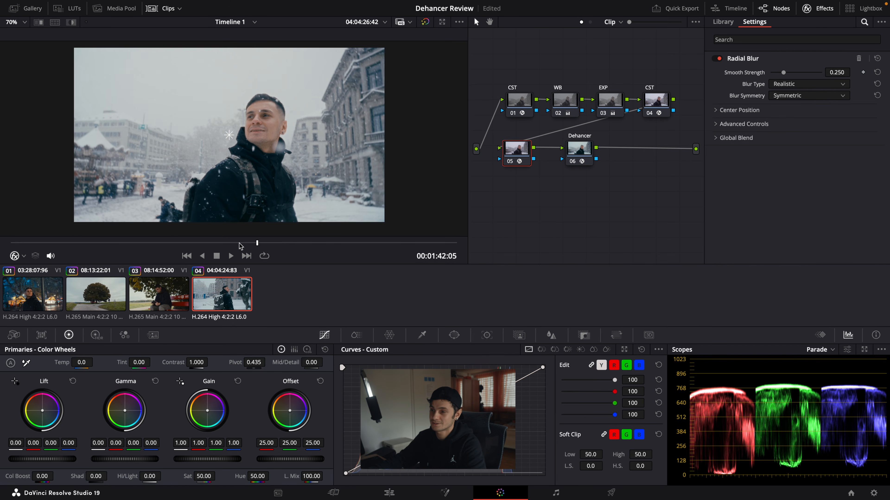
click(576, 150)
drag(193, 242, 9, 246)
key(super+f)
key(space)
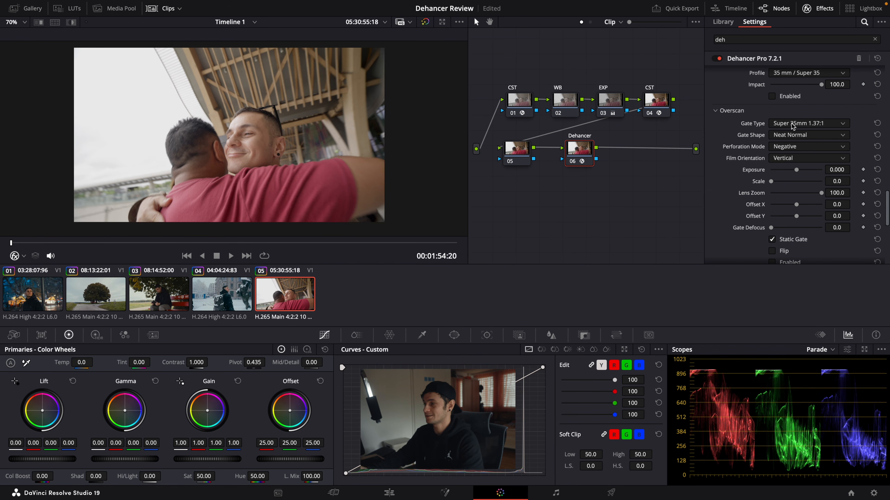
Step: Enable Overscan on the hug clip, preview it in motion, and set its Gate Type to Super 8mm 1.33:1
scroll(730, 189, down, 2)
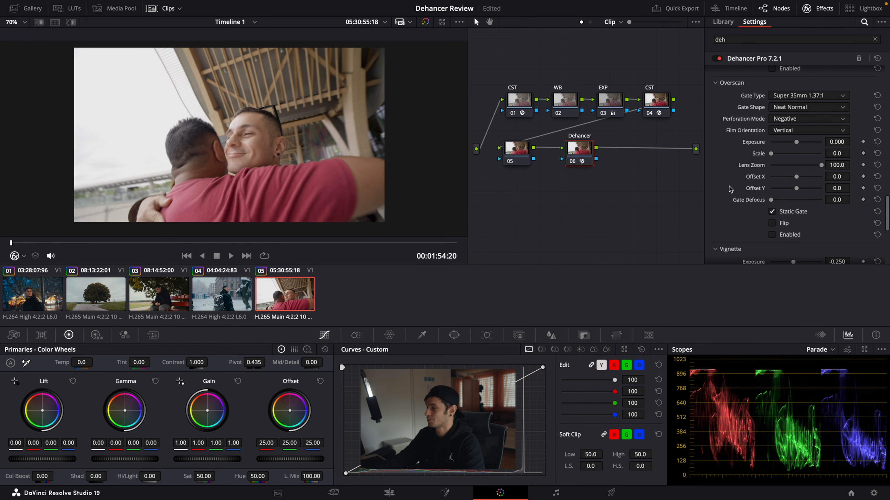
click(771, 235)
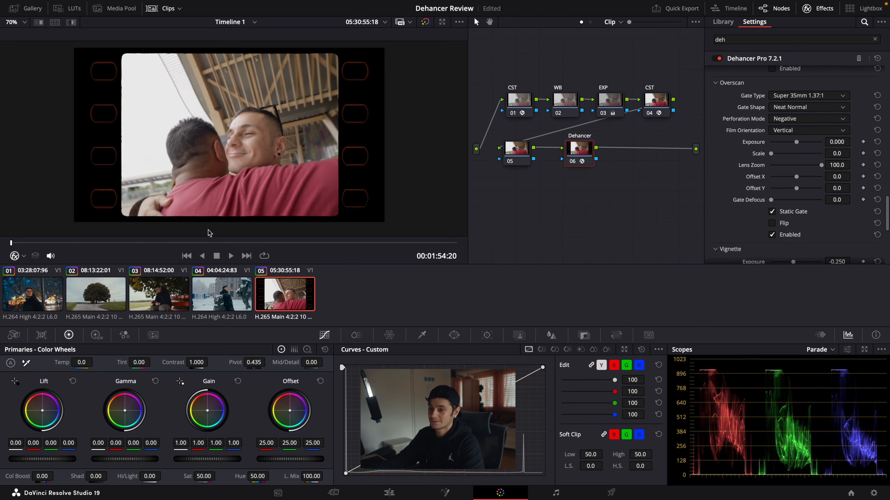
key(space)
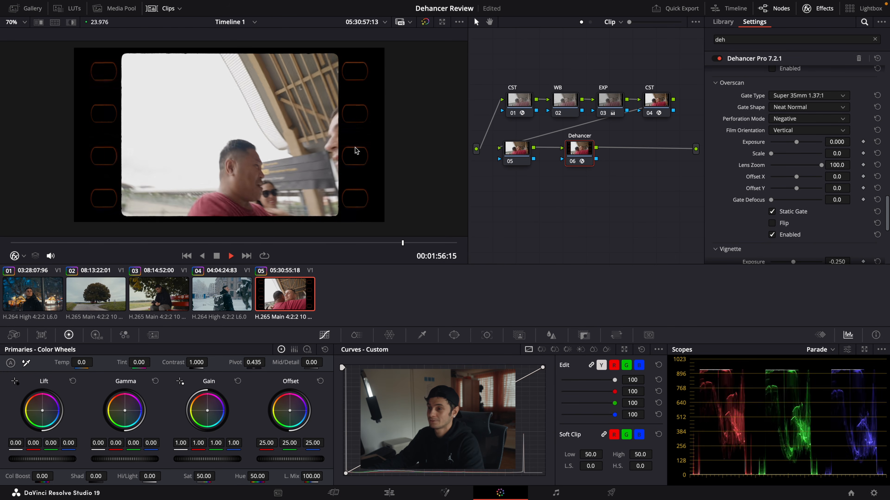
drag(137, 243, 9, 244)
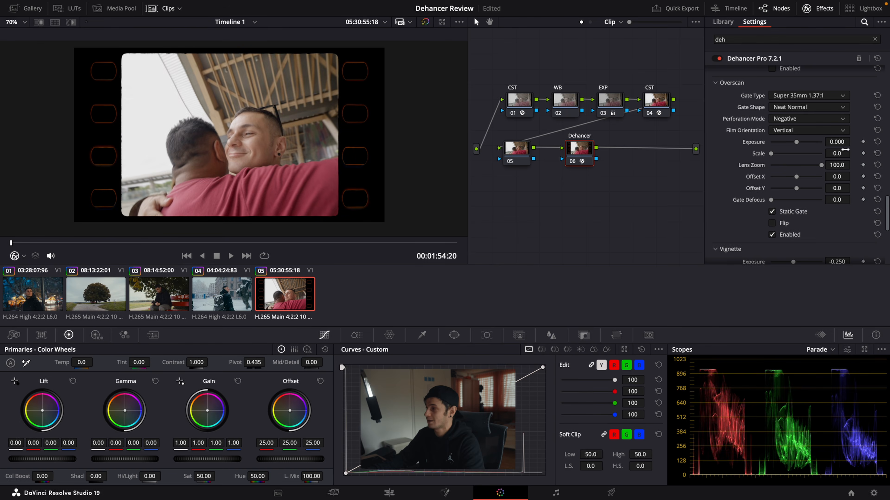
click(807, 98)
click(802, 110)
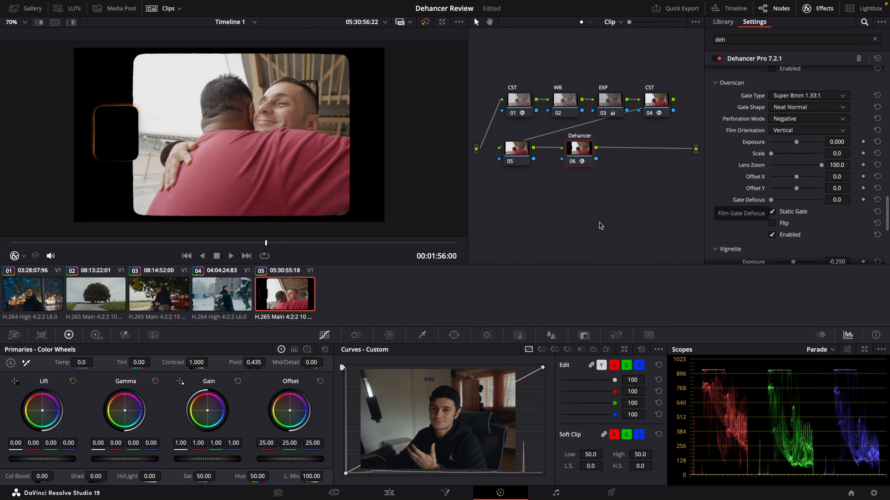
Step: Enable the Film emulation on the hug clip and set its profile to Kodak Vision3 50D
scroll(771, 221, up, 10)
click(772, 214)
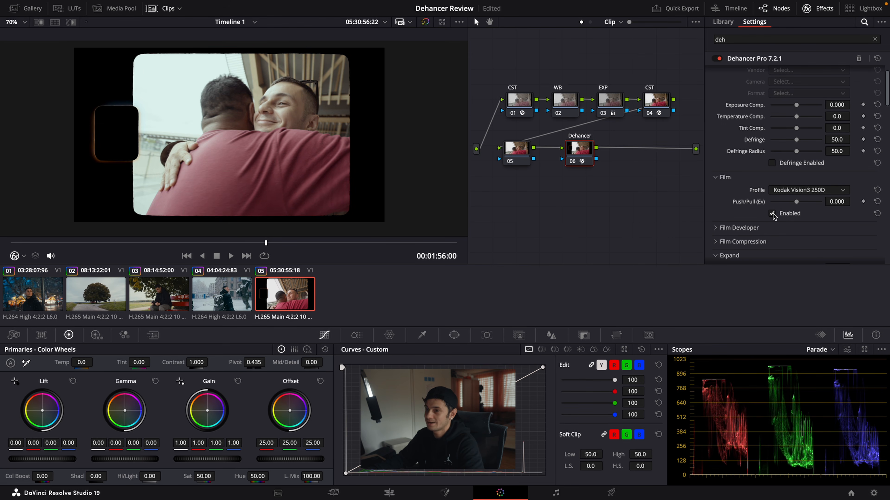
click(802, 191)
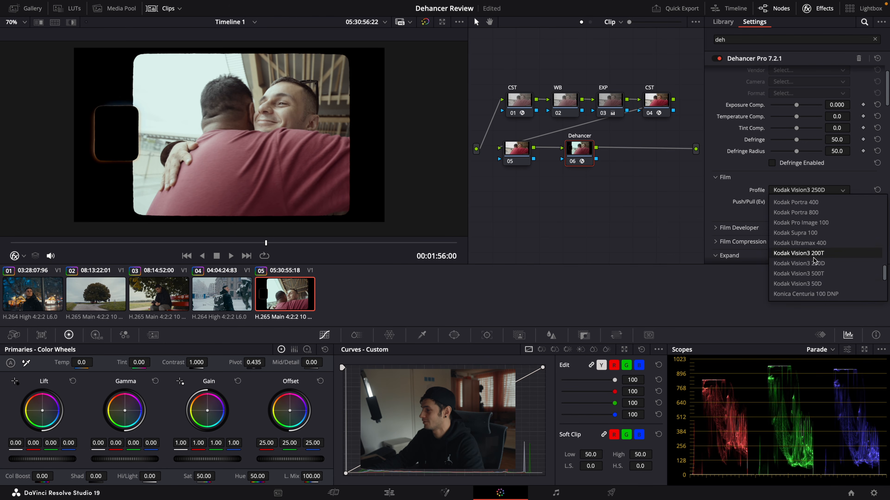
click(813, 287)
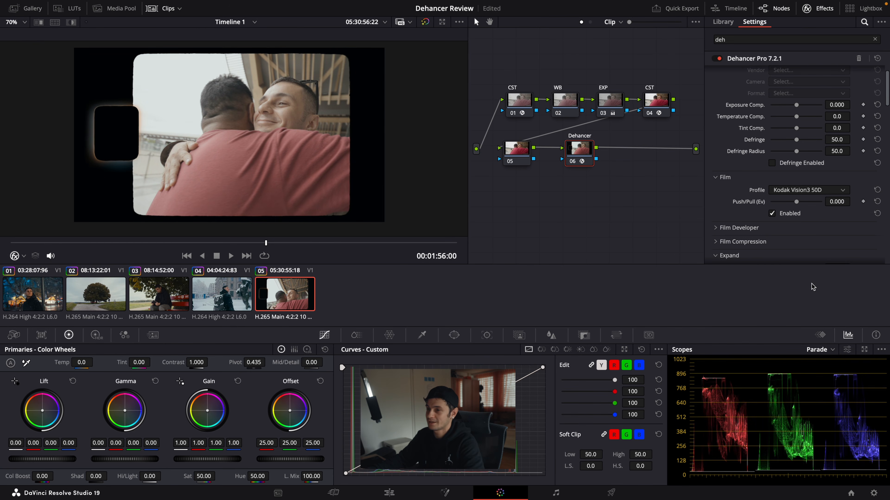
Step: Set the Print profile to Kodak 2383 Print Film
scroll(779, 187, down, 6)
click(781, 136)
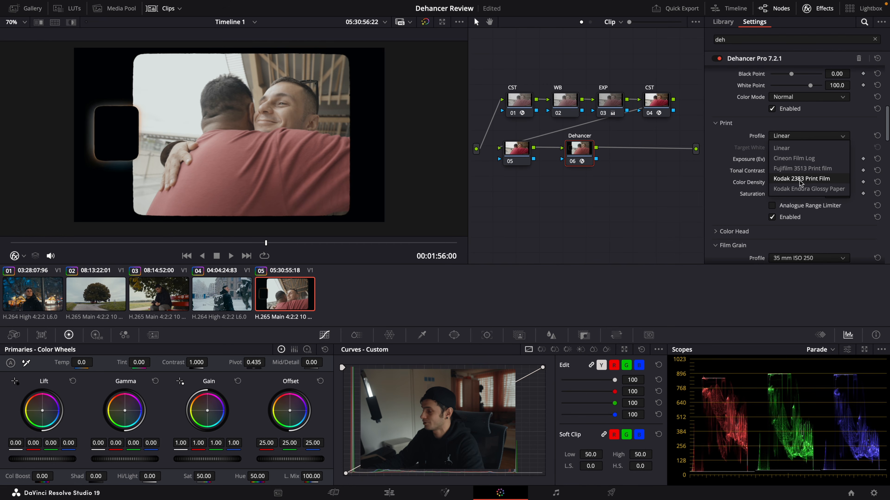
click(801, 179)
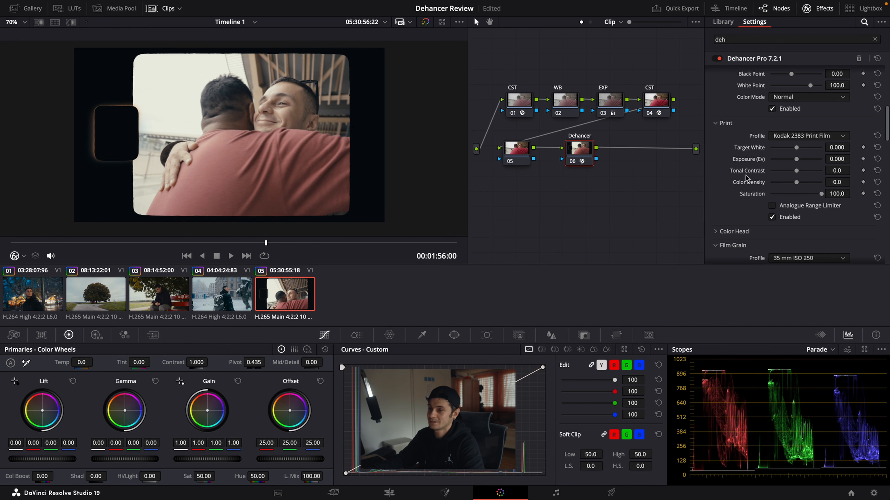
Step: Enable Film Grain with the 8 mm ISO 250 profile and play the hug clip from its start to check it
scroll(746, 178, down, 3)
click(772, 198)
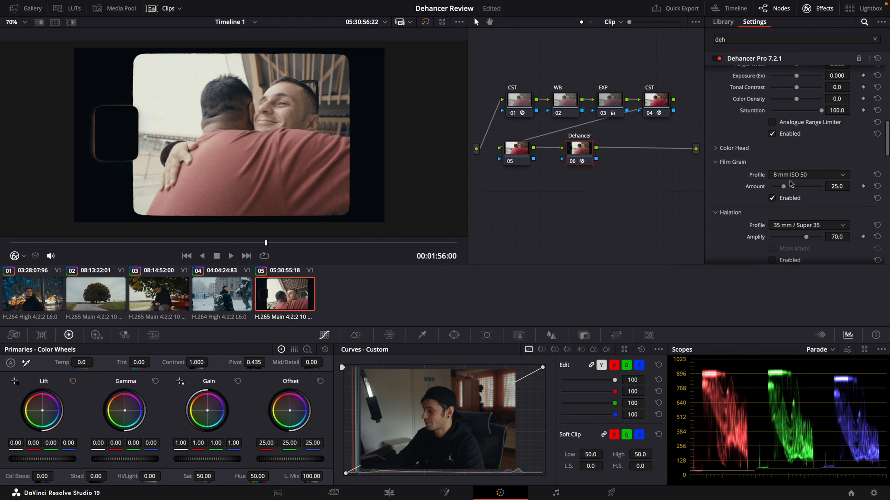
key(space)
key(space)
drag(257, 242, 157, 243)
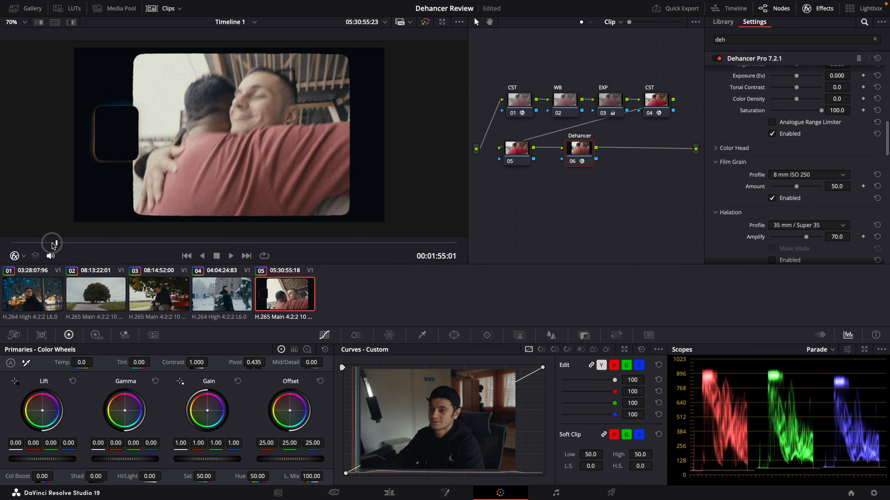
drag(50, 242, 5, 247)
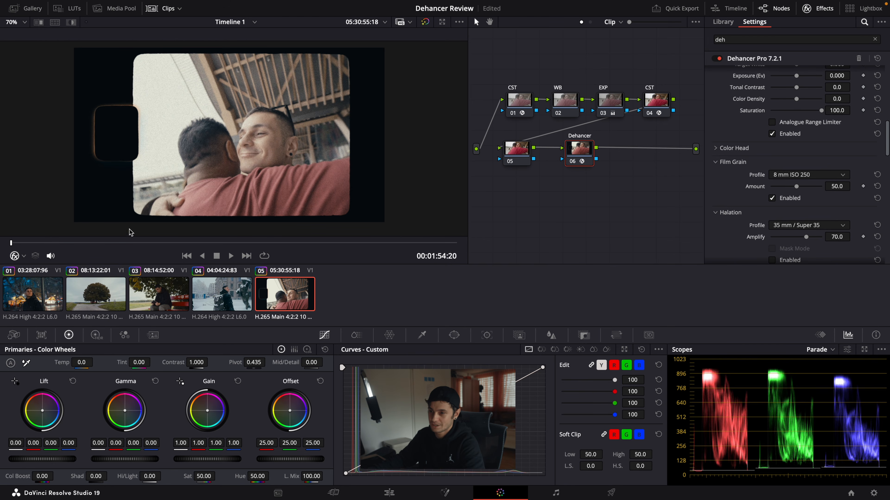
key(space)
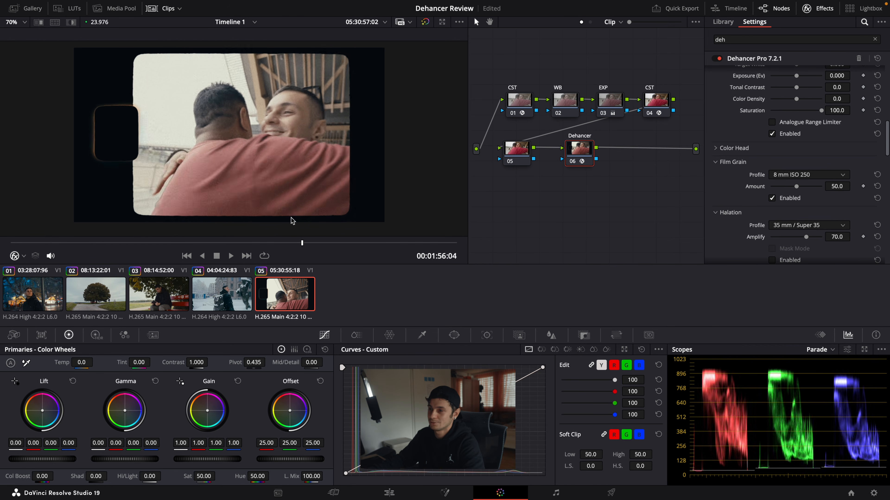
key(space)
Step: Enable Halation with the 8 mm / Super 8 profile
scroll(736, 196, down, 2)
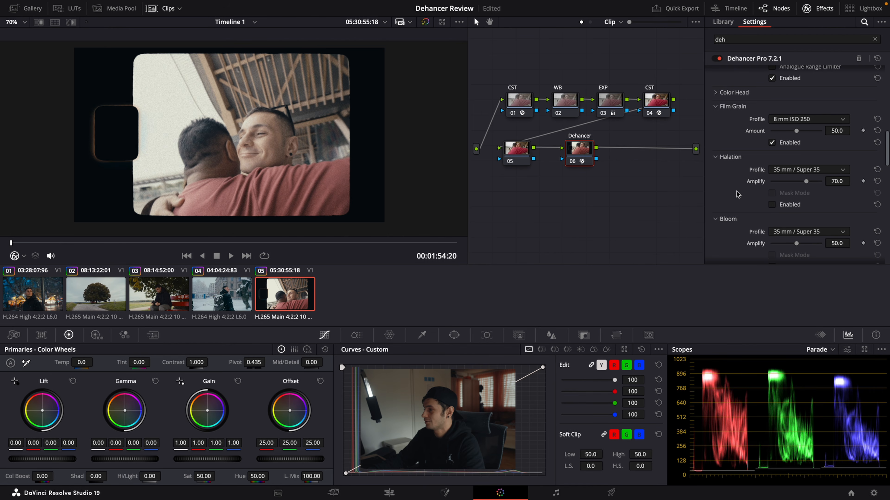
click(772, 205)
click(805, 169)
click(795, 199)
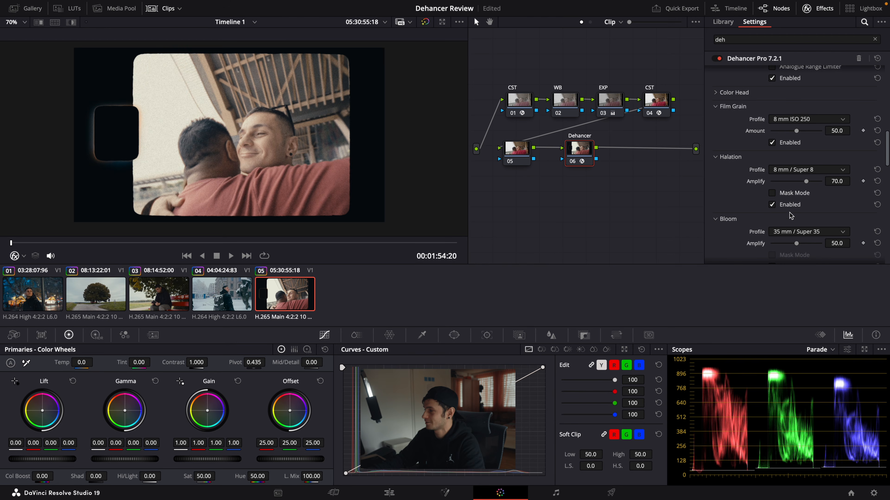
Step: Enable Bloom with the 35 mm / Super 35 profile
scroll(787, 212, down, 2)
click(788, 176)
click(784, 200)
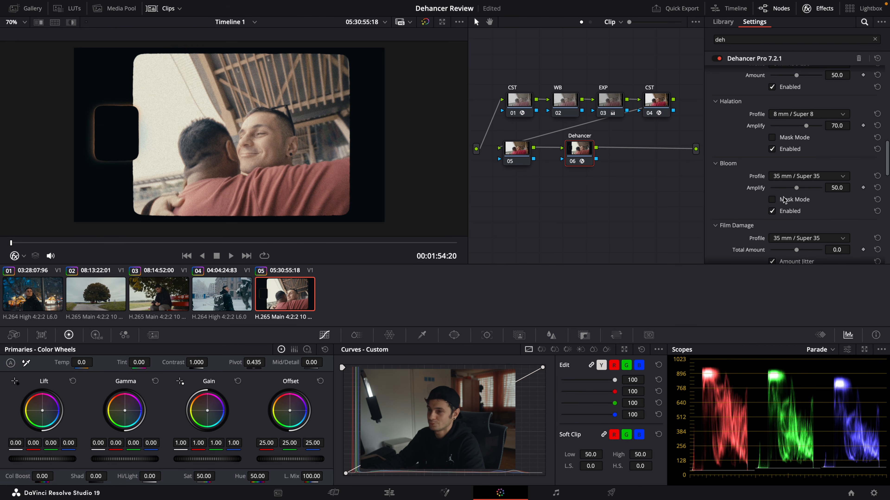
Step: Enable Film Damage with the 8 mm / Super 8 profile and play the hug clip to check the effect
scroll(758, 215, down, 2)
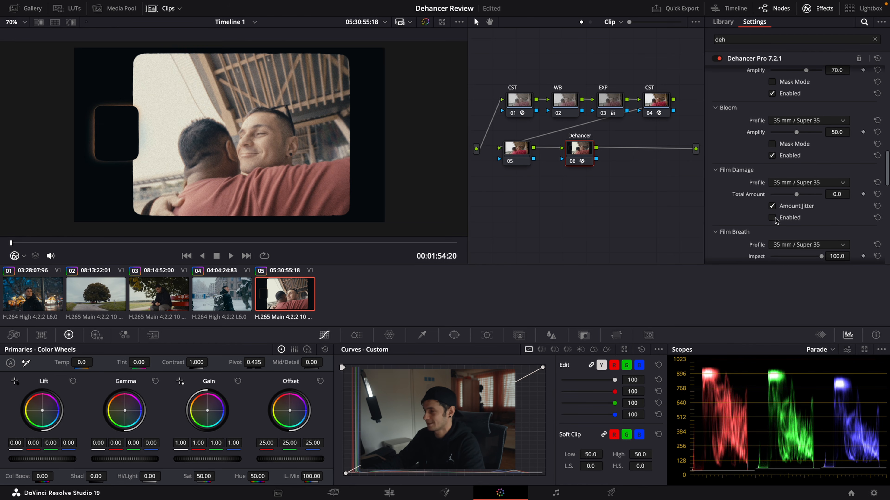
click(772, 217)
click(786, 184)
click(791, 206)
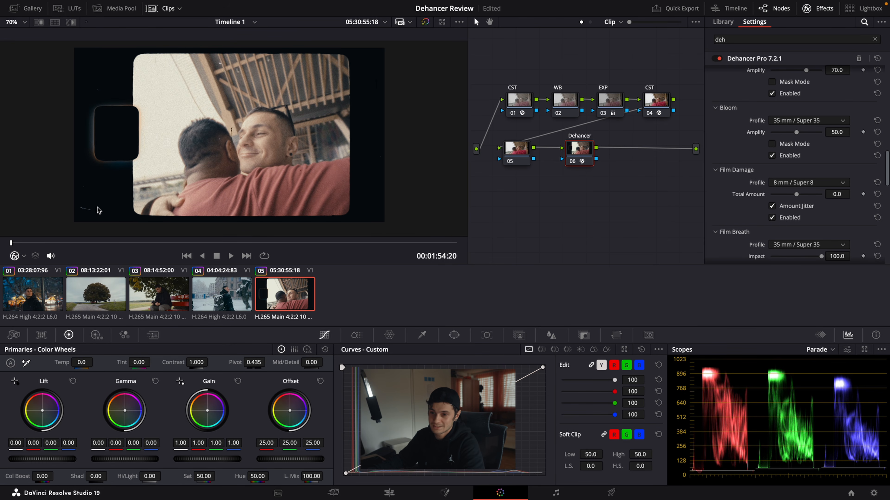
scroll(82, 217, up, 1)
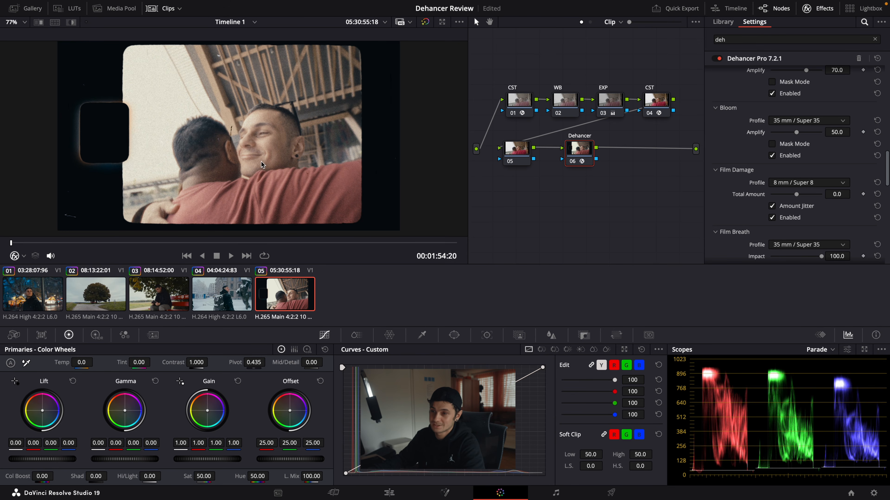
key(space)
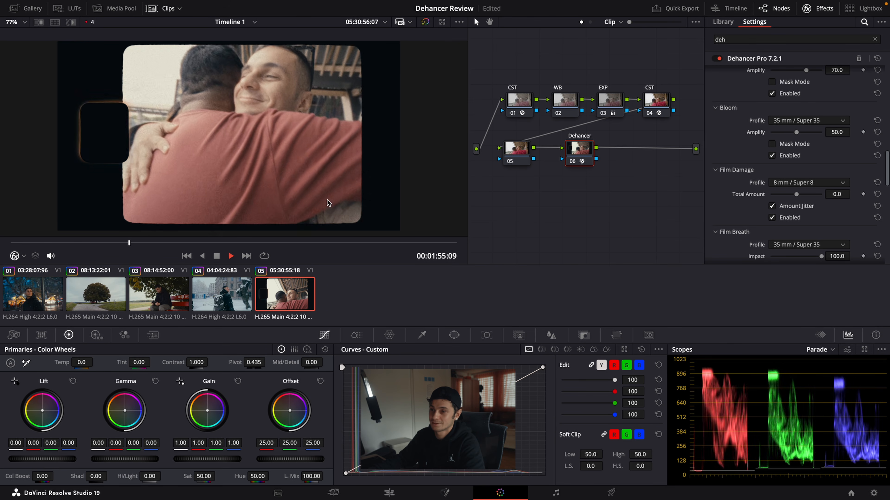
key(space)
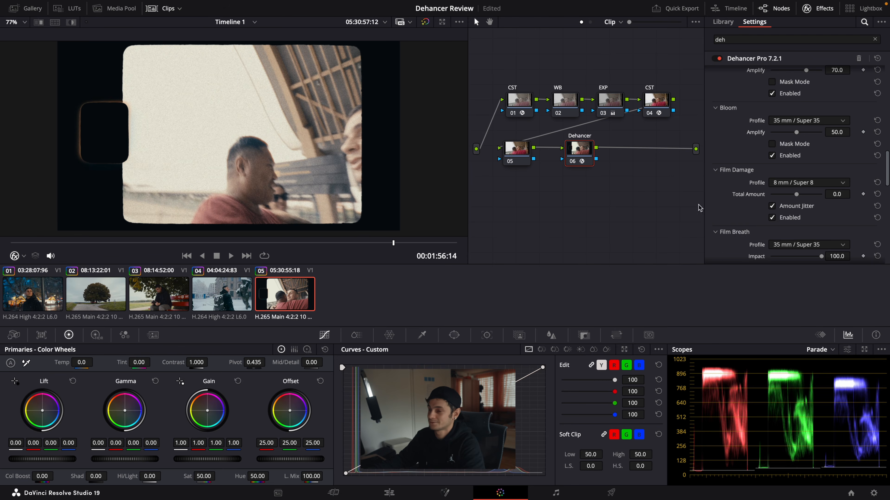
Step: Enable Film Breath and play the hug clip from its start to review it
scroll(773, 207, down, 3)
click(10, 243)
key(space)
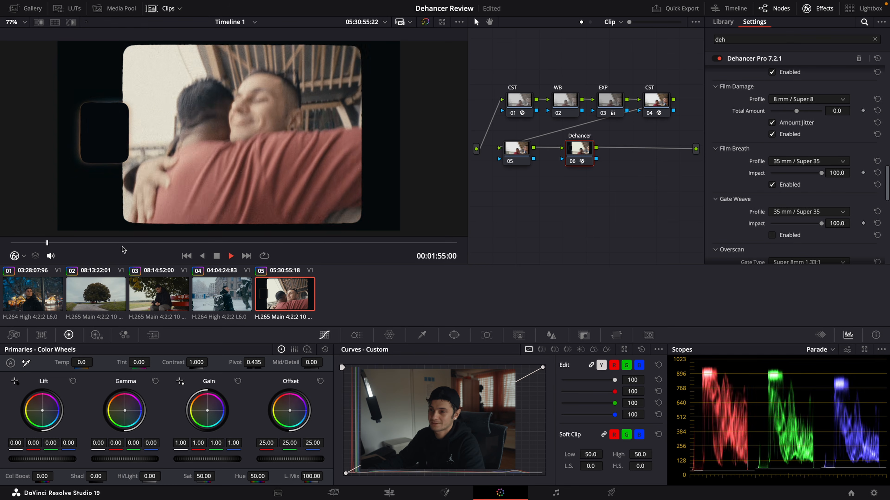
key(space)
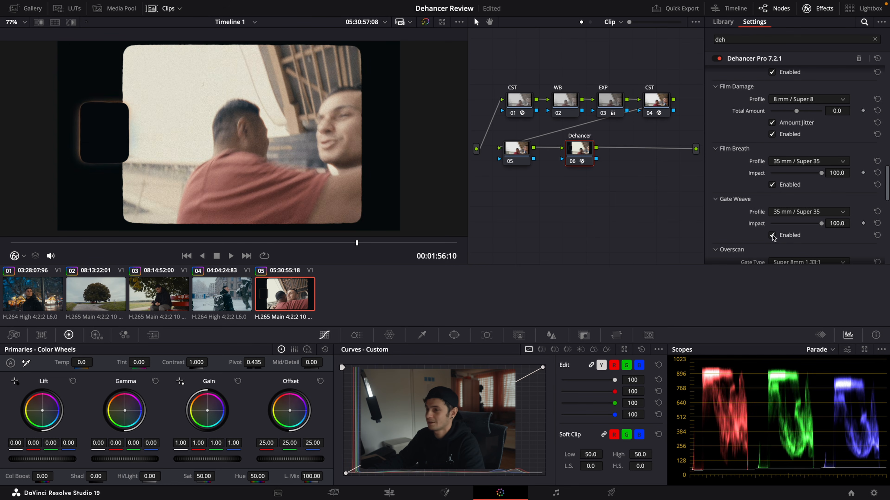
Step: Enable Gate Weave and replay the hug clip from its start to review the frame movement
click(772, 235)
click(11, 243)
key(space)
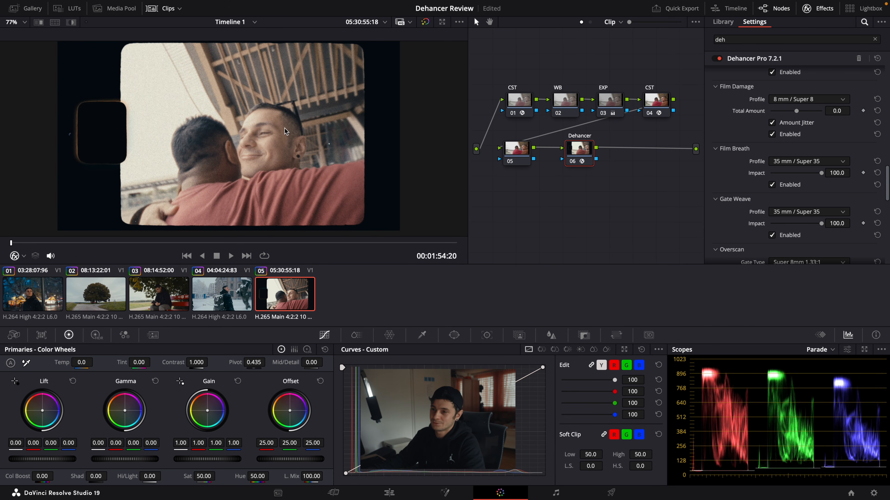
key(space)
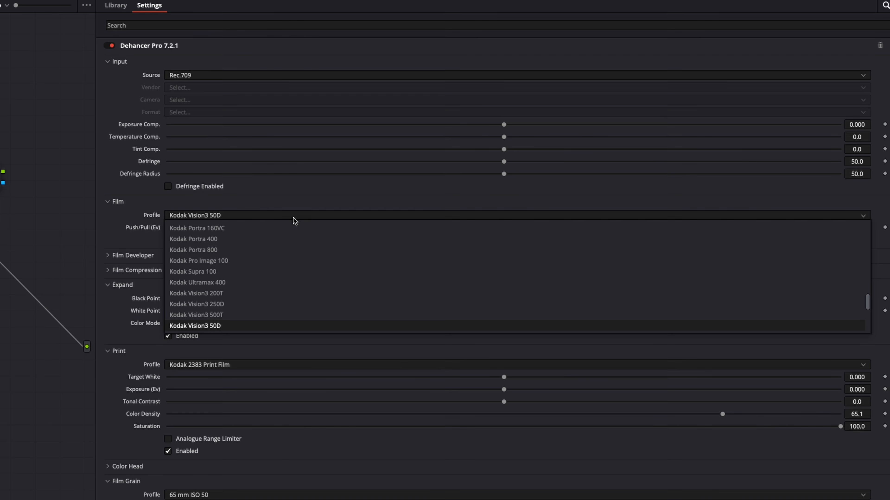
scroll(280, 238, up, 15)
scroll(225, 231, up, 2)
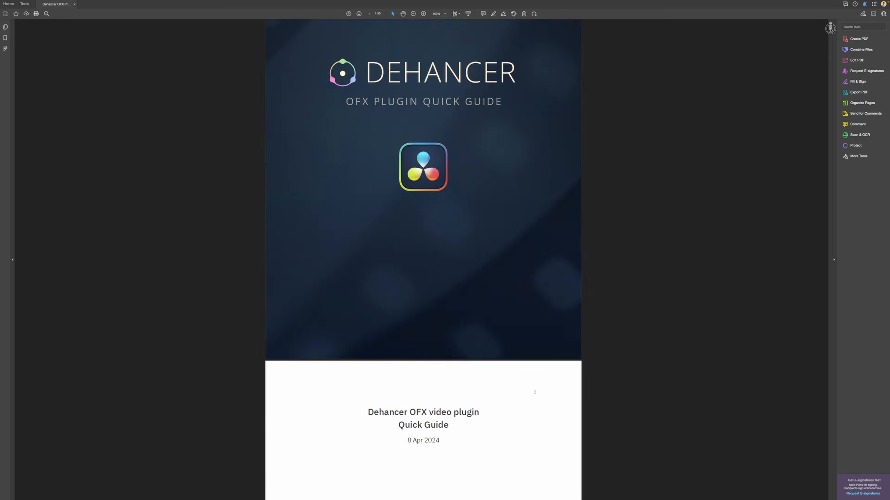
drag(829, 24, 826, 117)
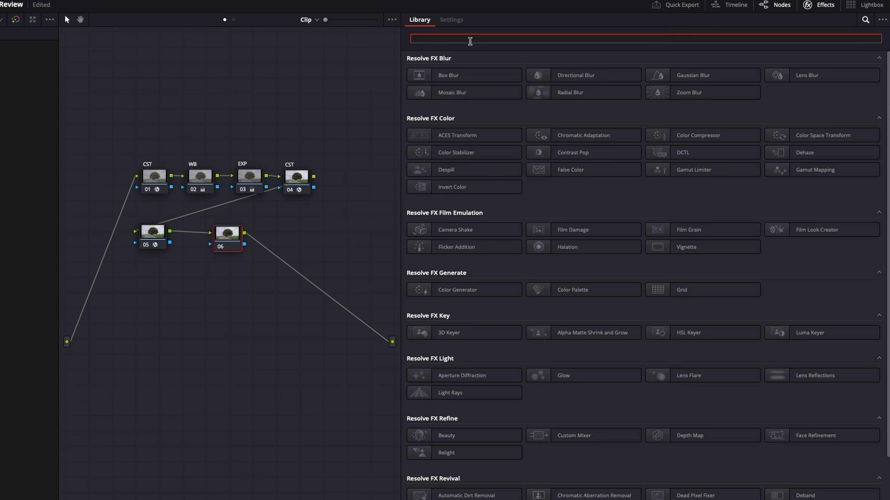
text(film look)
drag(424, 75, 239, 242)
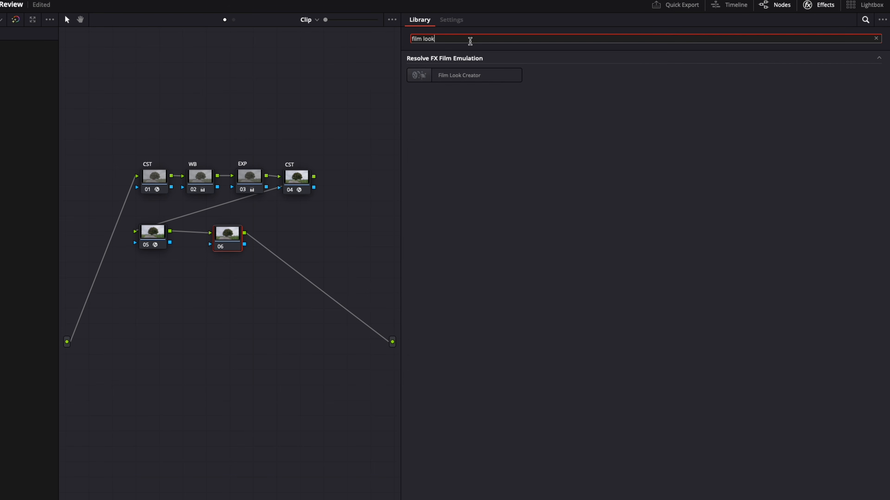
drag(564, 128, 562, 129)
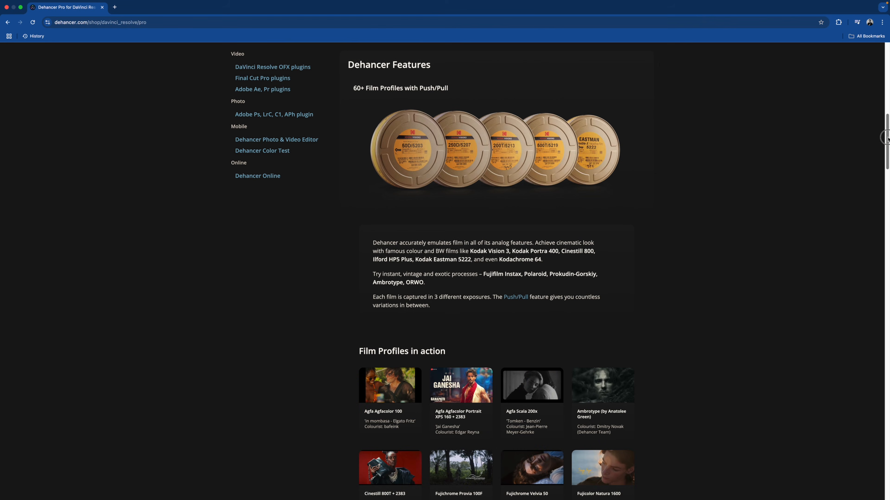
Step: Look through the film profile features on the Dehancer Pro product page in the web browser
drag(887, 139, 880, 186)
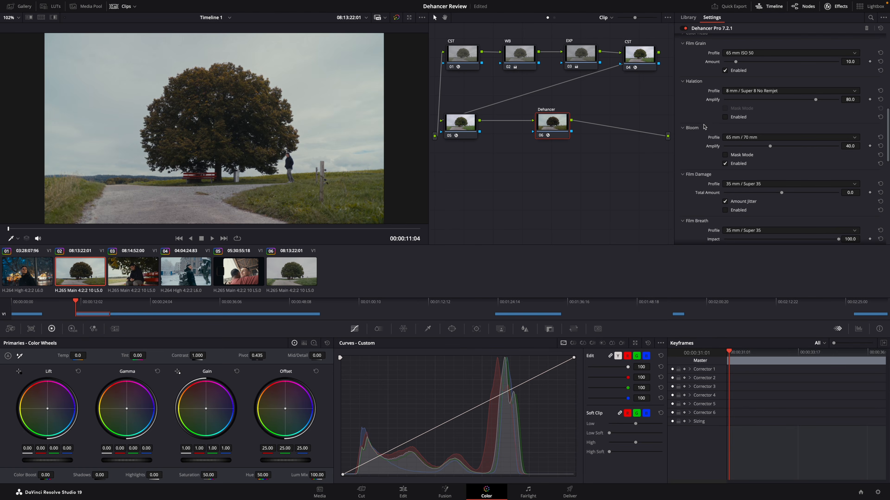
Step: Enable Halation with Mask Mode on the tree clip's Dehancer node and open its profile choices
click(725, 117)
click(725, 109)
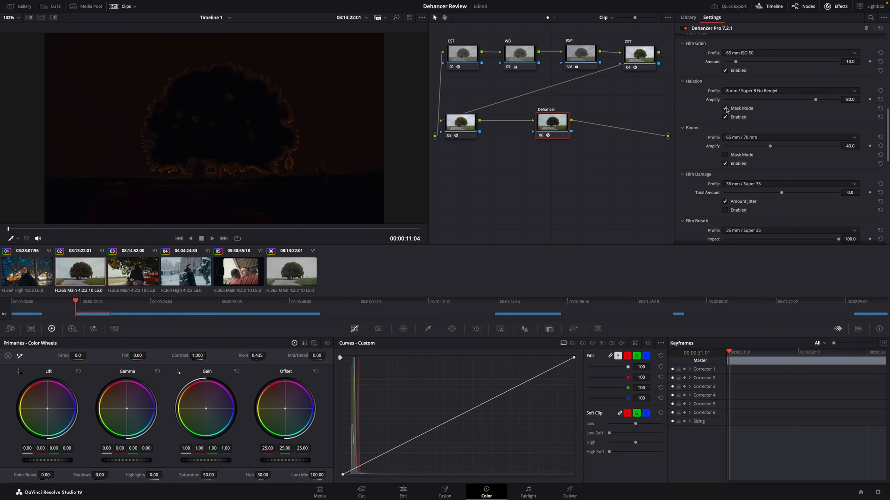
click(756, 91)
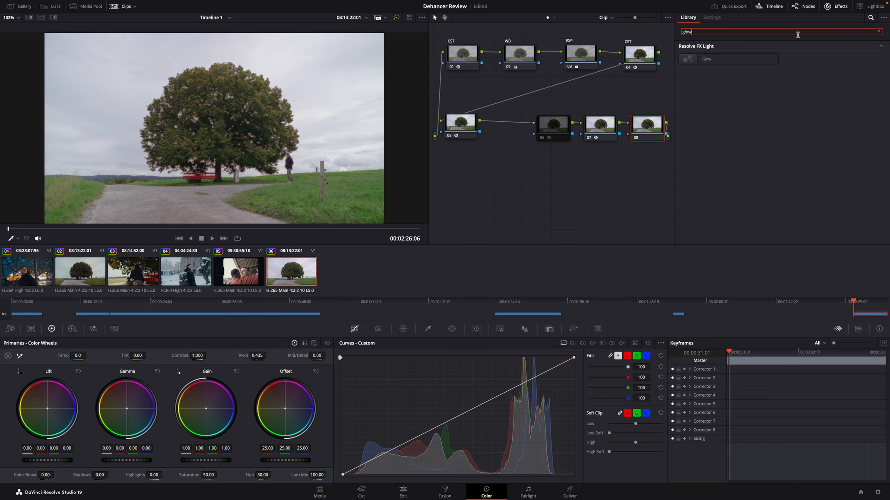
Step: Apply Resolve FX Glow to the tree clip's last node and set its output to Glow Alone
drag(642, 123, 644, 127)
click(764, 58)
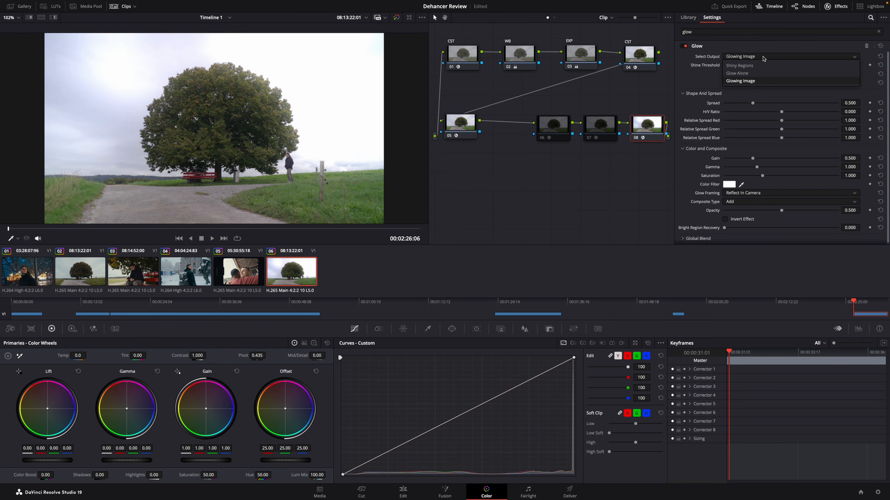
click(746, 73)
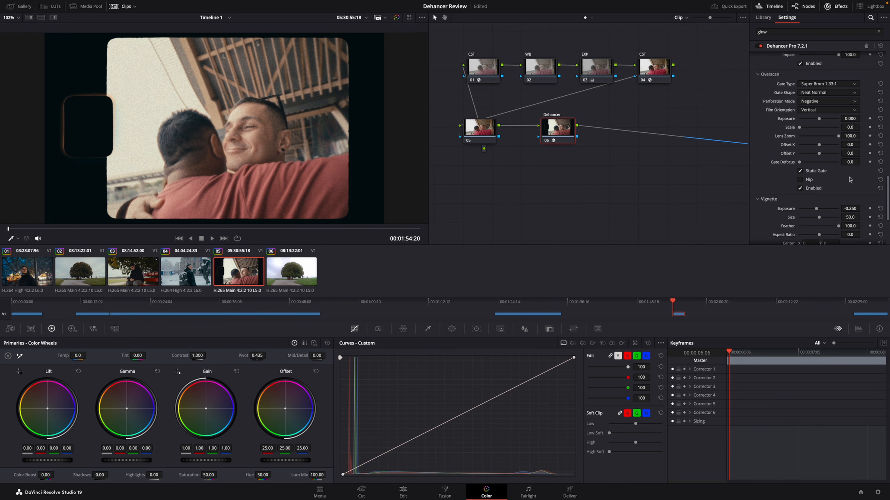
Step: Try the Standard 16mm 1.37:1 gate type and the Neat Sharp gate shape in the hug clip's Overscan settings
click(826, 101)
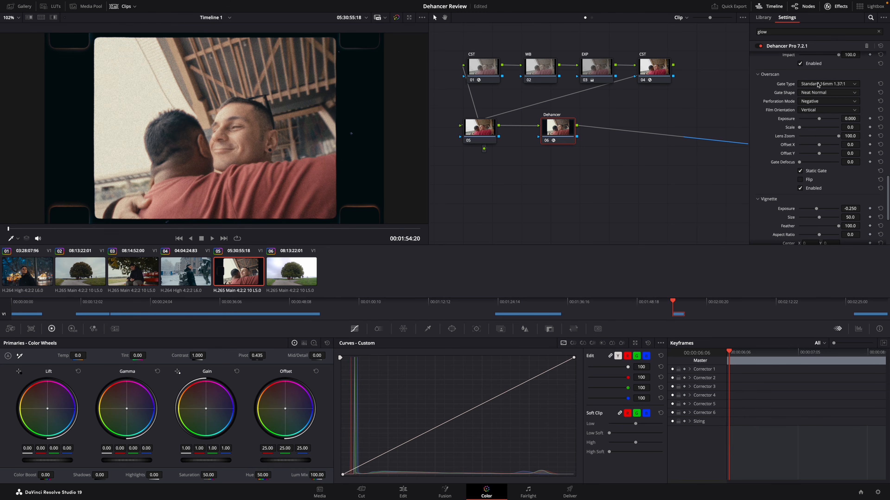
click(820, 109)
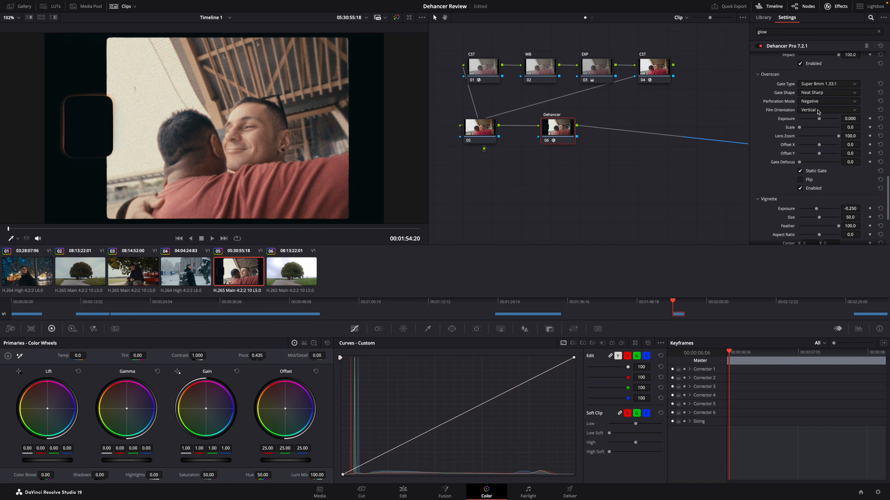
drag(838, 162, 844, 162)
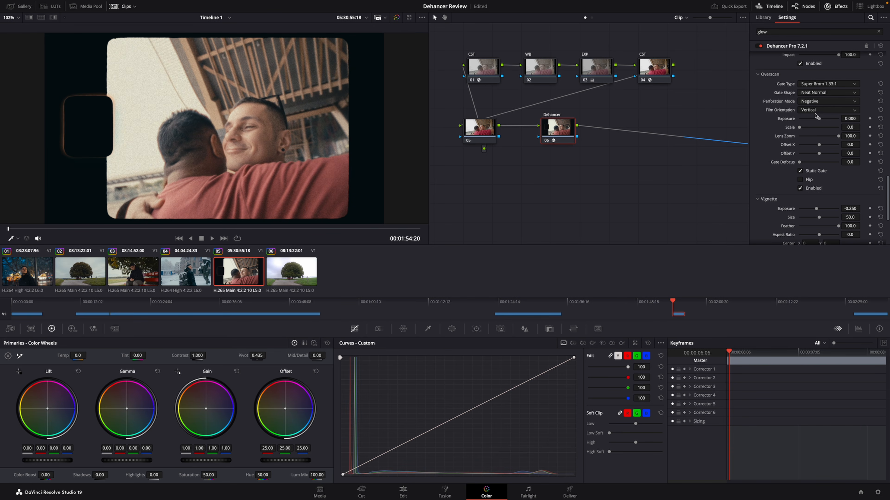
click(815, 127)
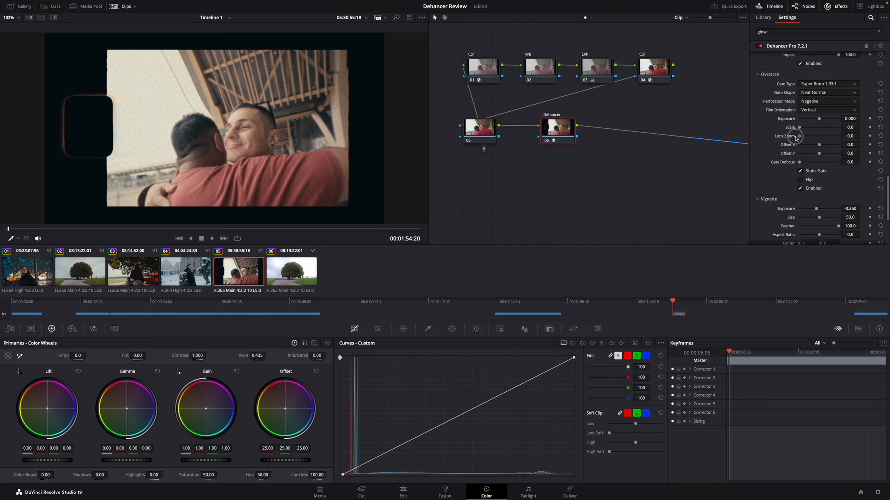
drag(799, 136, 817, 155)
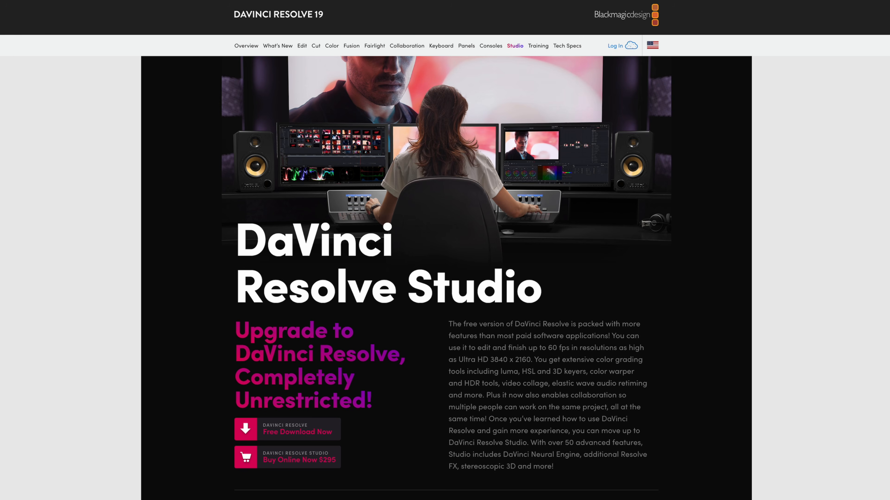
scroll(445, 280, down, 5)
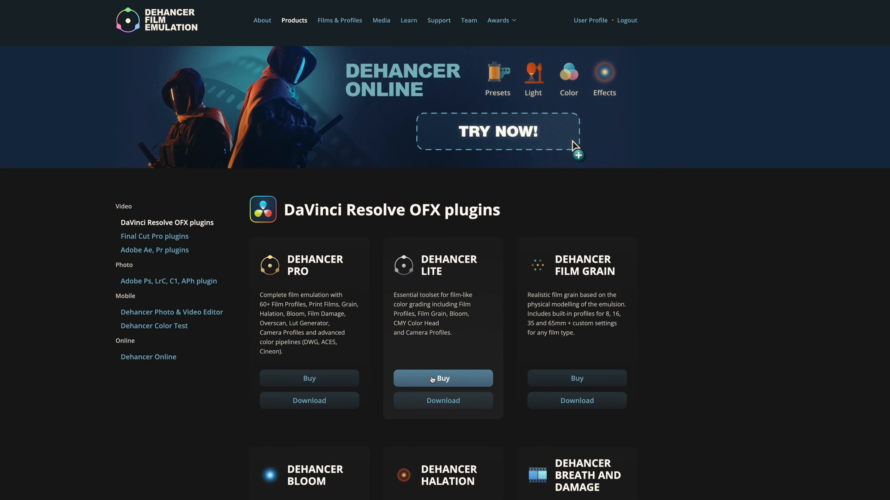
click(432, 379)
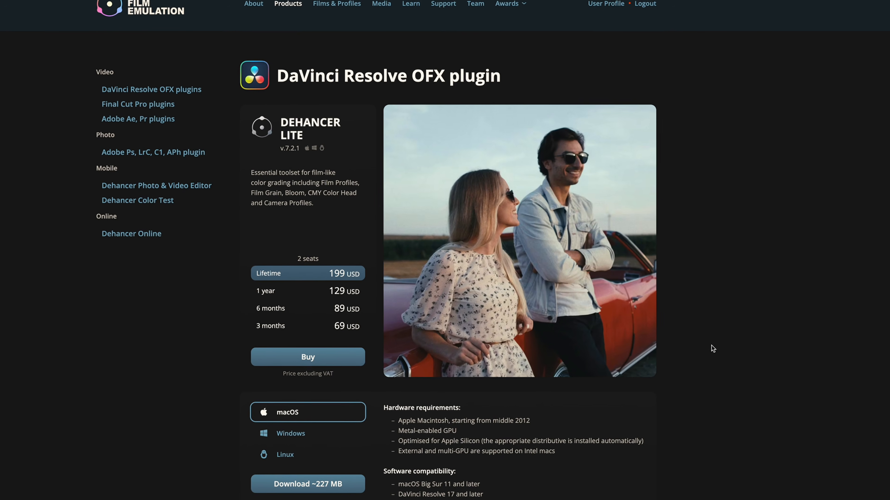